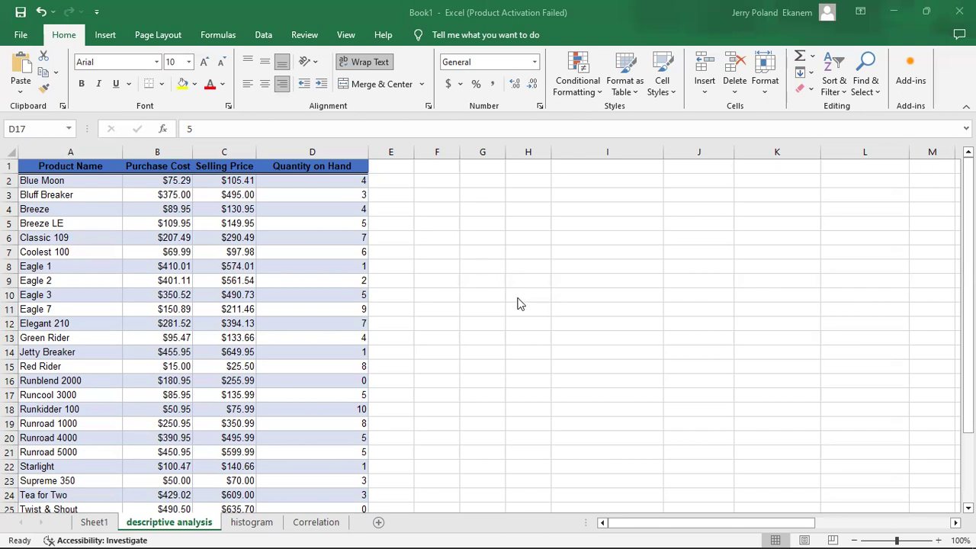
Calculate the average of the purchase costs in B2:B25 with the AVERAGE function in cell I10
click(559, 298)
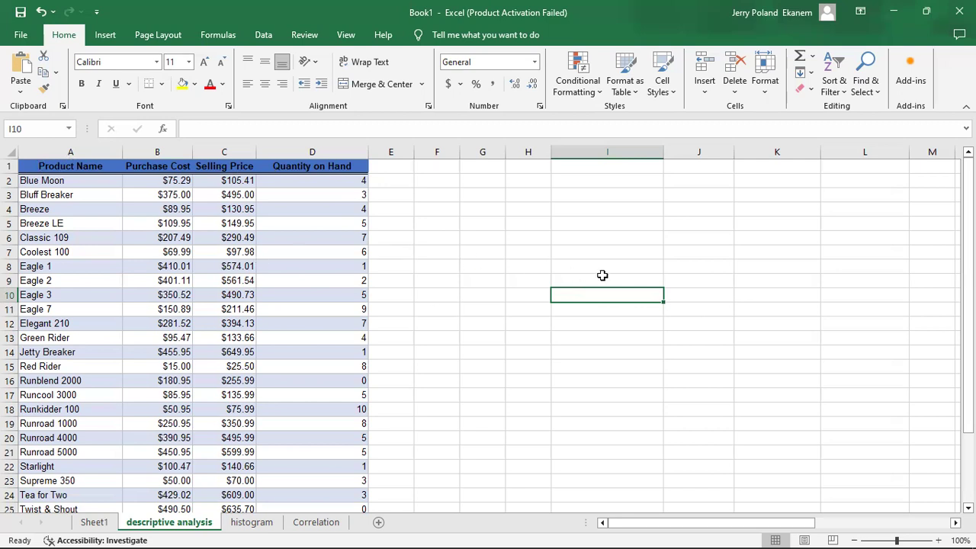
text(=m)
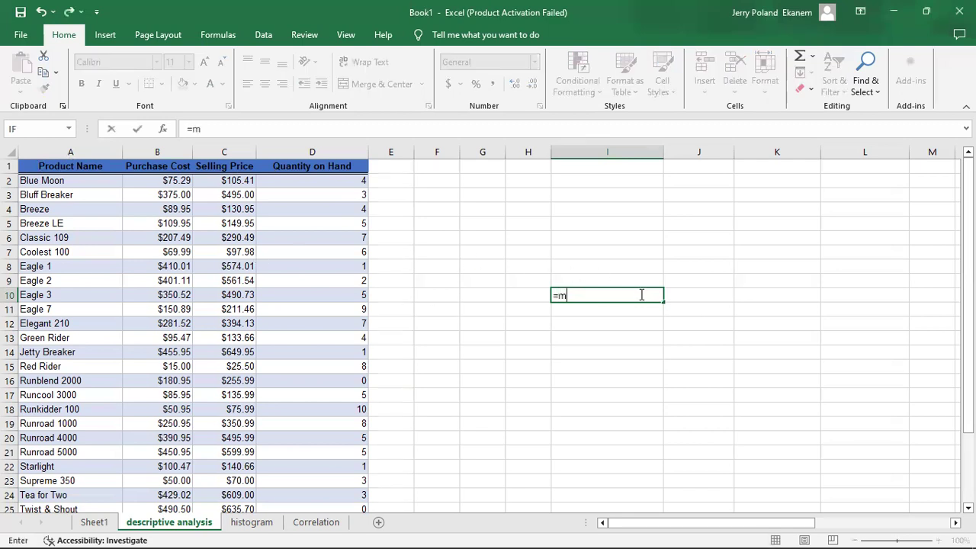
text(ean)
key(BackSpace)
key(BackSpace)
key(BackSpace)
key(BackSpace)
text(ave)
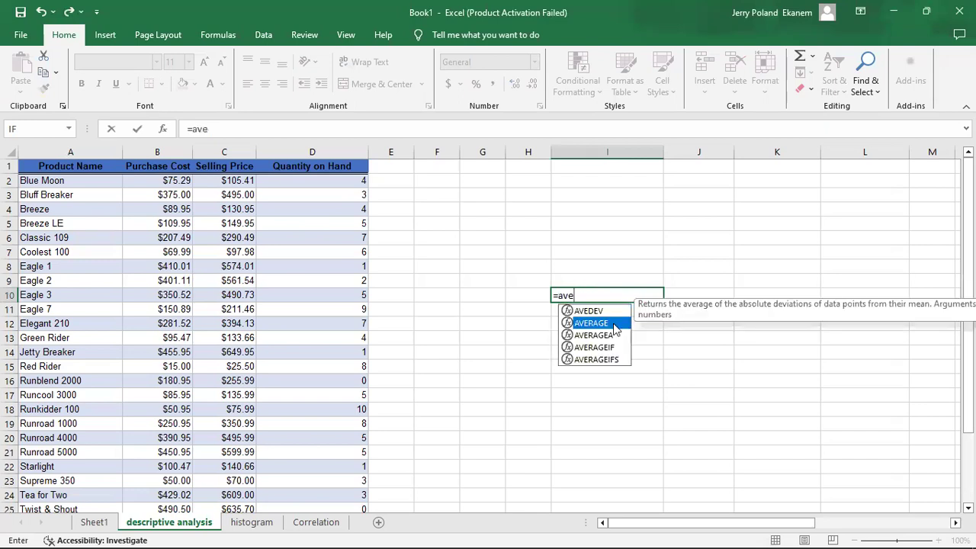
double_click(615, 323)
click(146, 180)
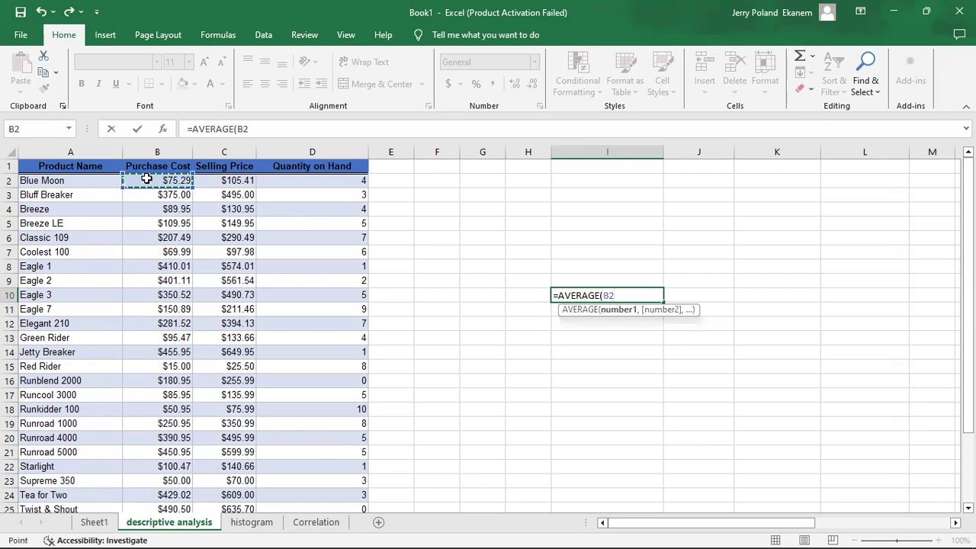
drag(167, 518, 157, 481)
key(Return)
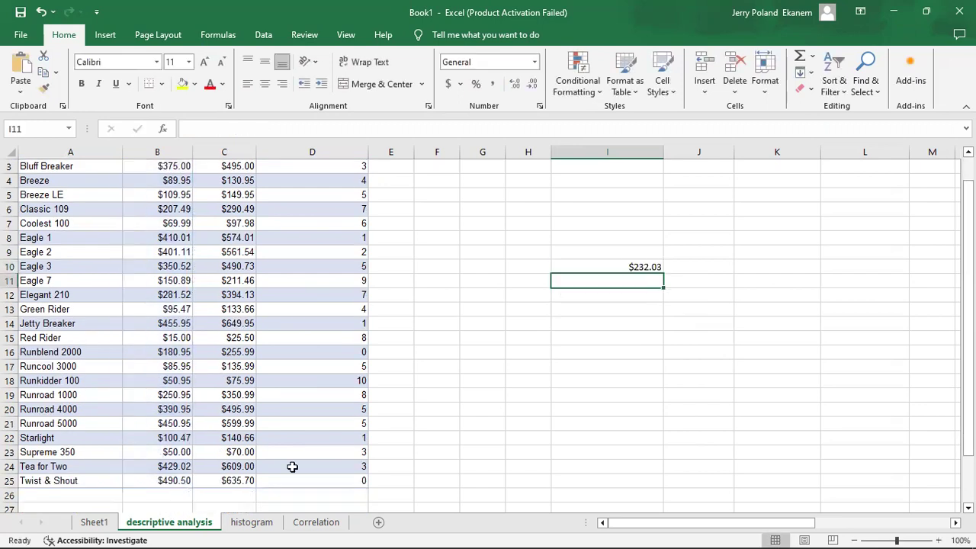
click(645, 266)
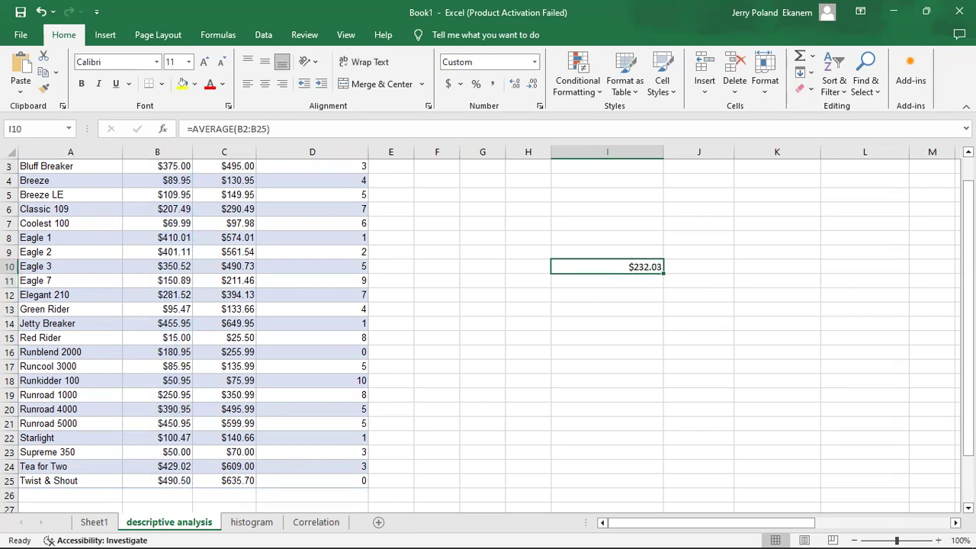
scroll(967, 320, up, 1)
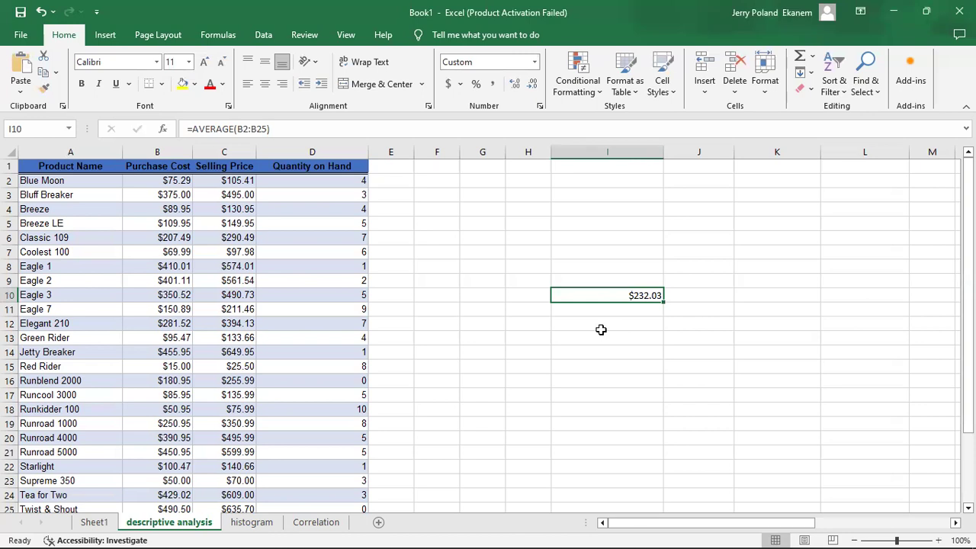
click(632, 314)
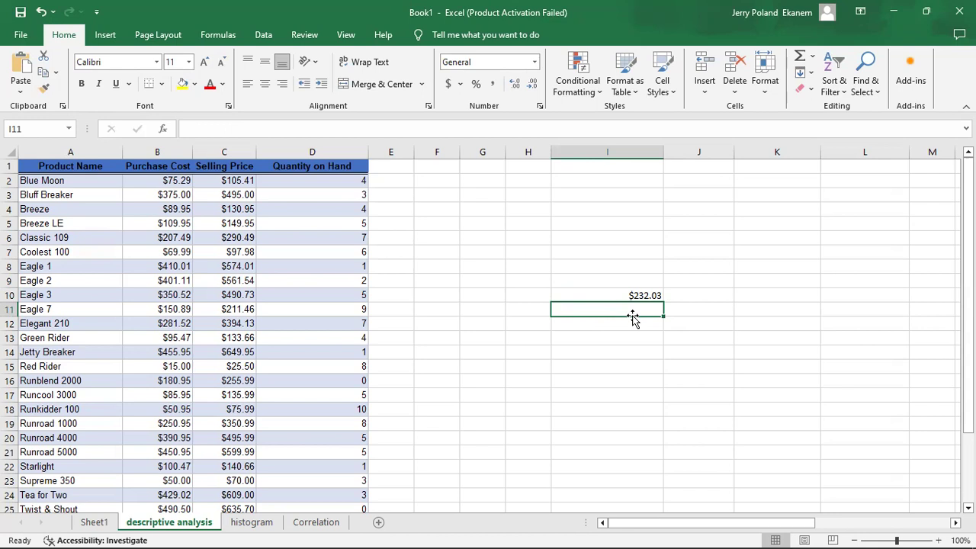
Check in the Excel Add-ins manager whether Analysis ToolPak is enabled, and show the data tools
click(19, 36)
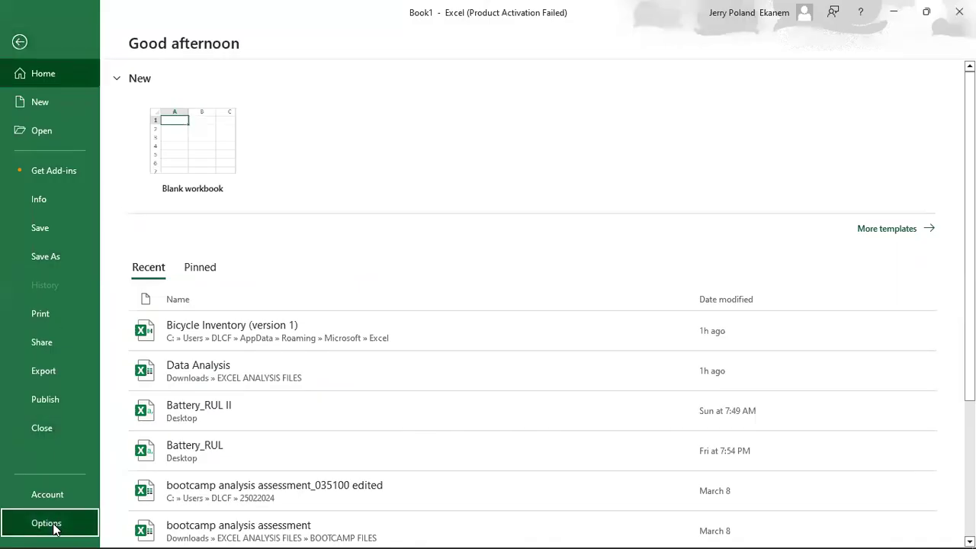
key(Escape)
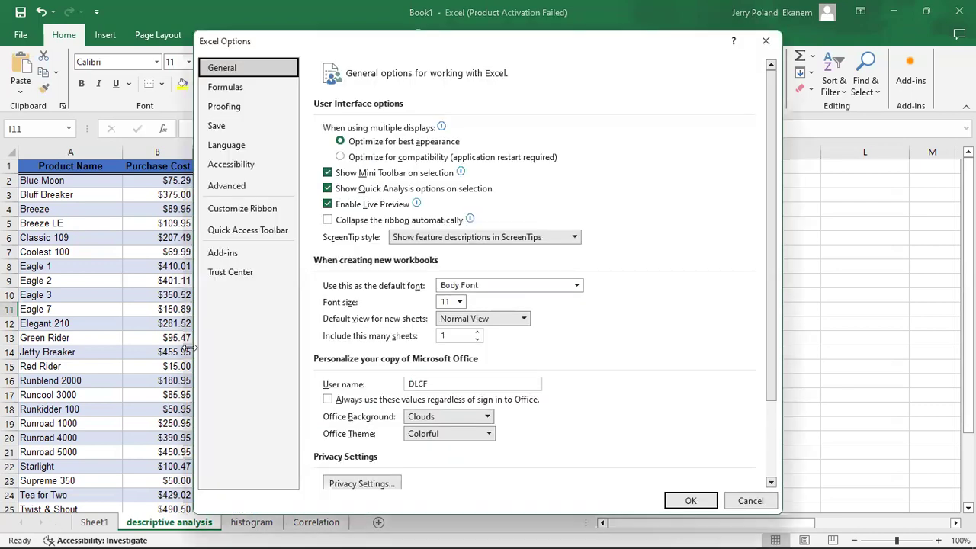
click(267, 254)
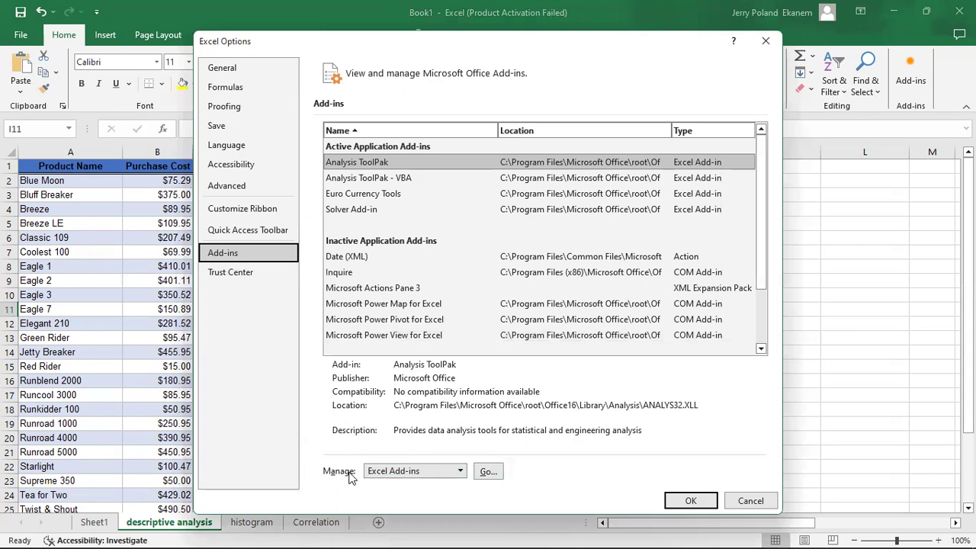
click(460, 473)
click(460, 474)
click(489, 472)
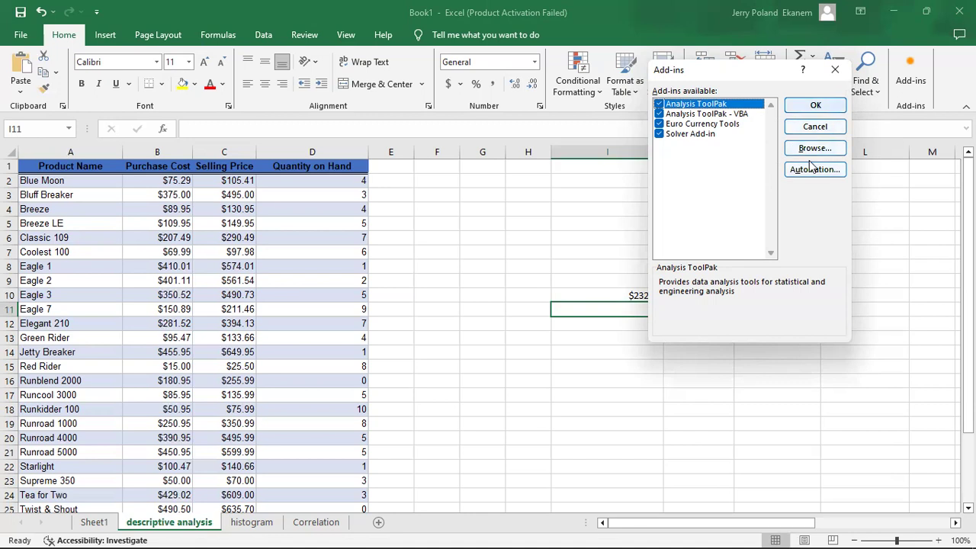
key(Return)
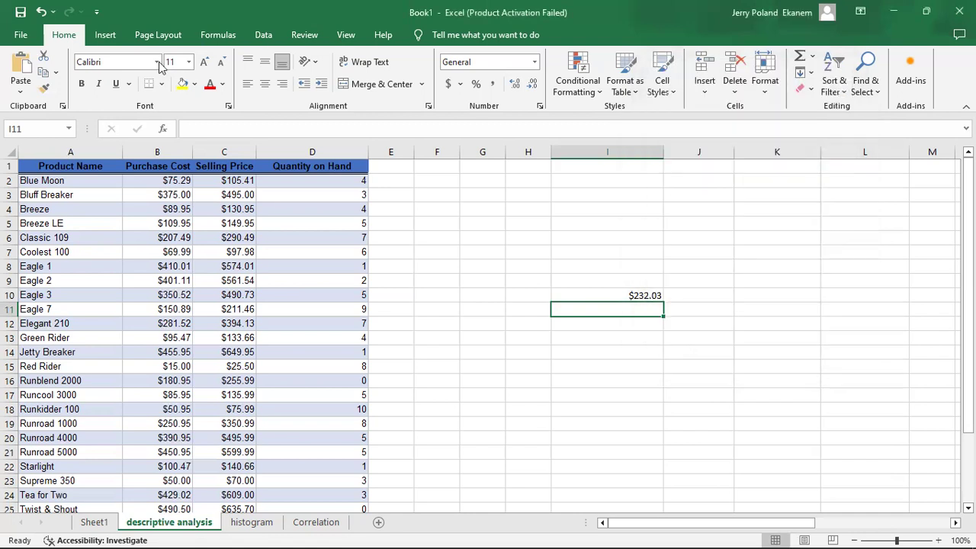
click(262, 34)
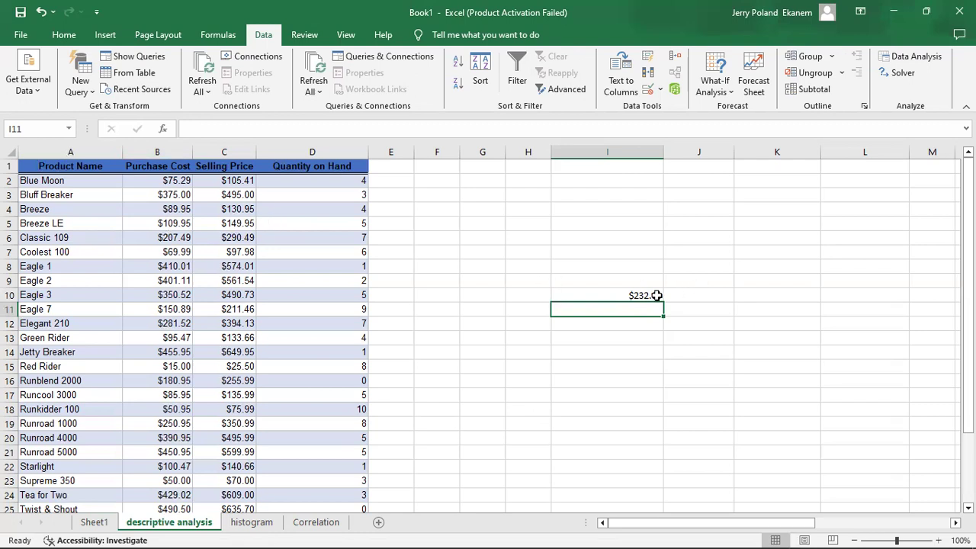
Delete the average formula from cell I10
click(621, 296)
double_click(622, 295)
key(BackSpace)
key(BackSpace)
key(BackSpace)
key(BackSpace)
key(BackSpace)
key(BackSpace)
key(BackSpace)
key(BackSpace)
key(BackSpace)
key(BackSpace)
key(BackSpace)
key(BackSpace)
key(BackSpace)
key(BackSpace)
key(BackSpace)
key(BackSpace)
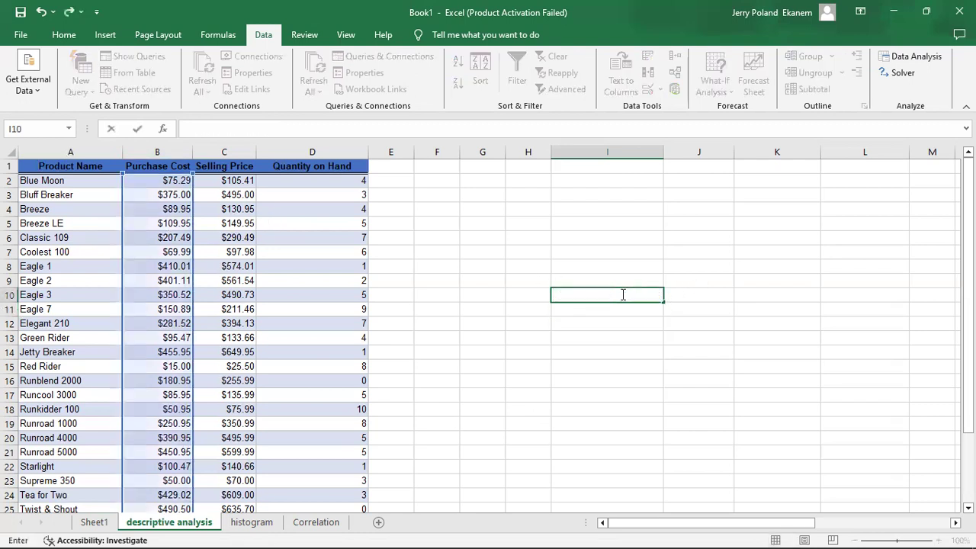
key(Return)
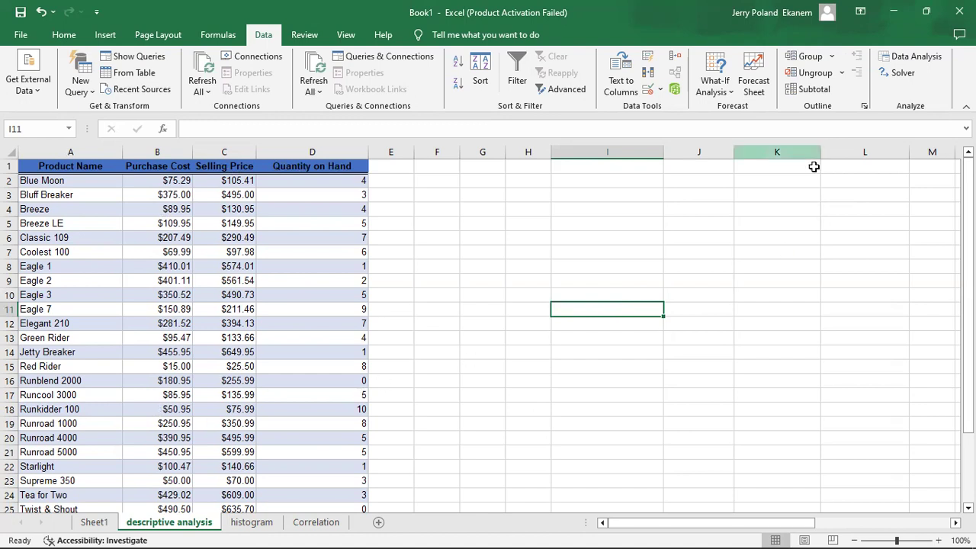
Browse the Data Analysis tools and start Descriptive Statistics
click(919, 56)
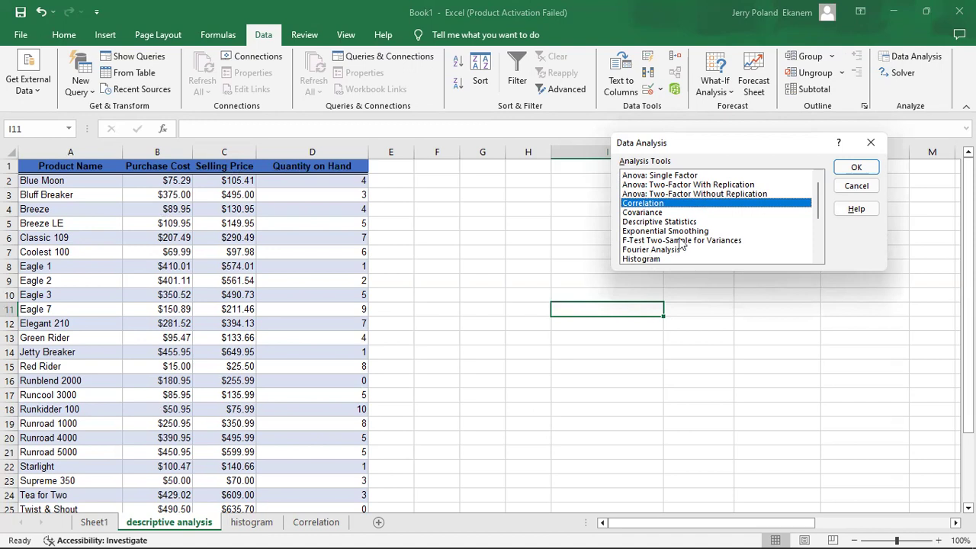
drag(819, 213, 829, 254)
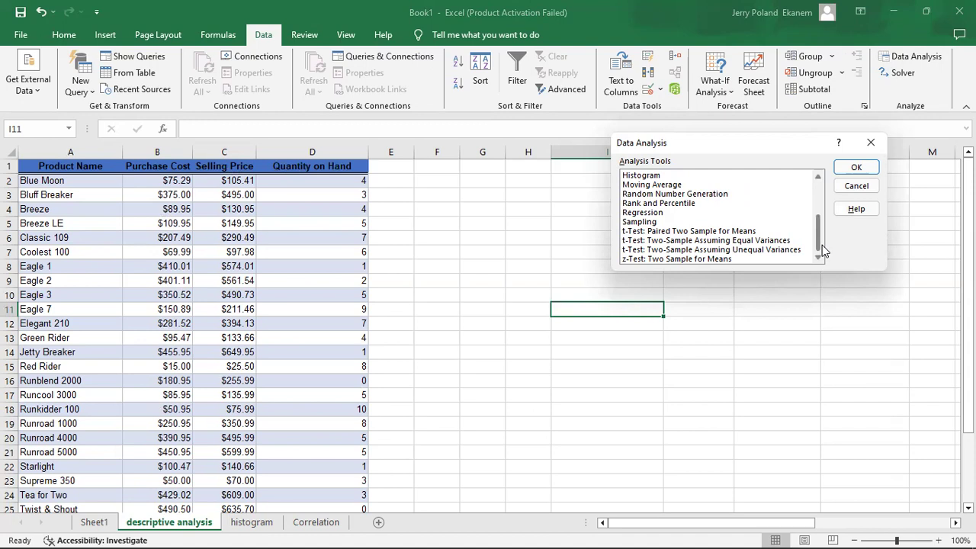
drag(821, 245, 813, 200)
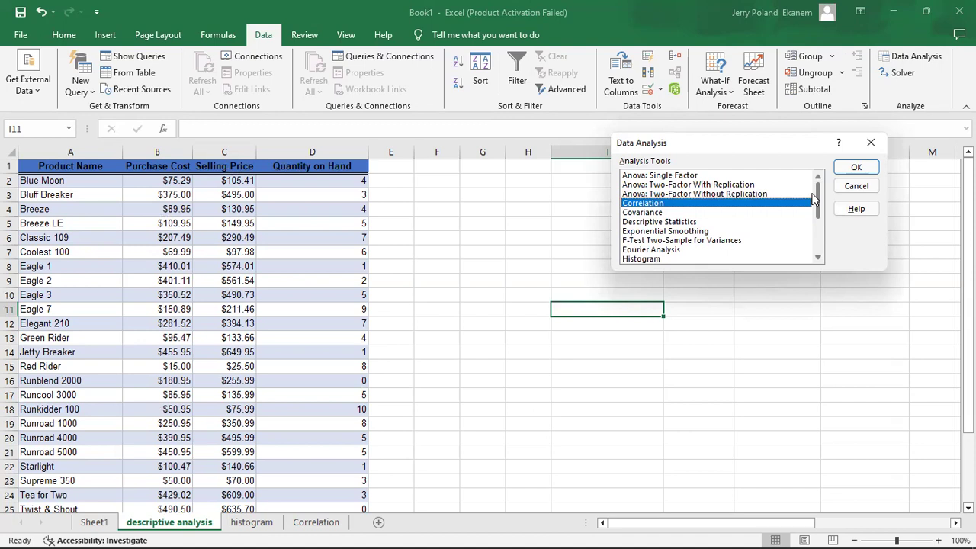
click(652, 222)
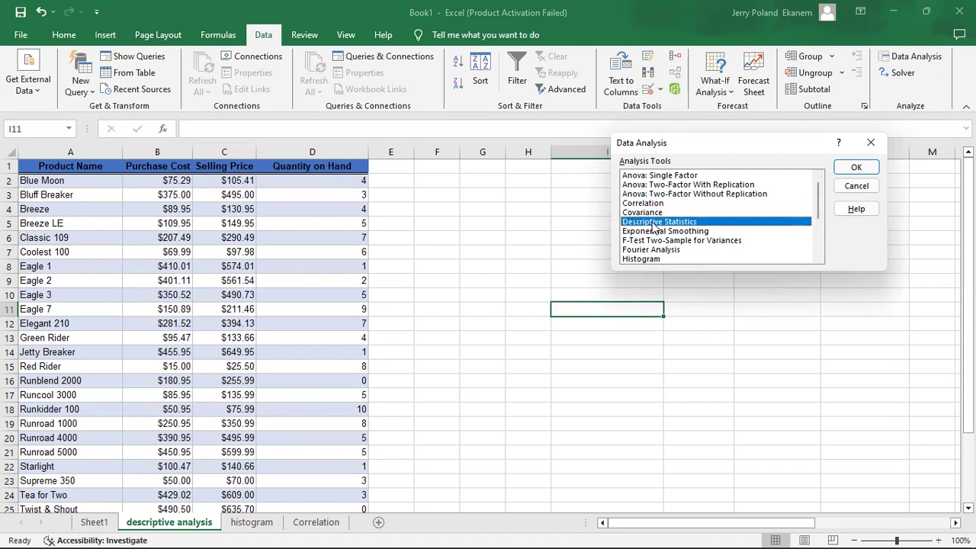
key(Return)
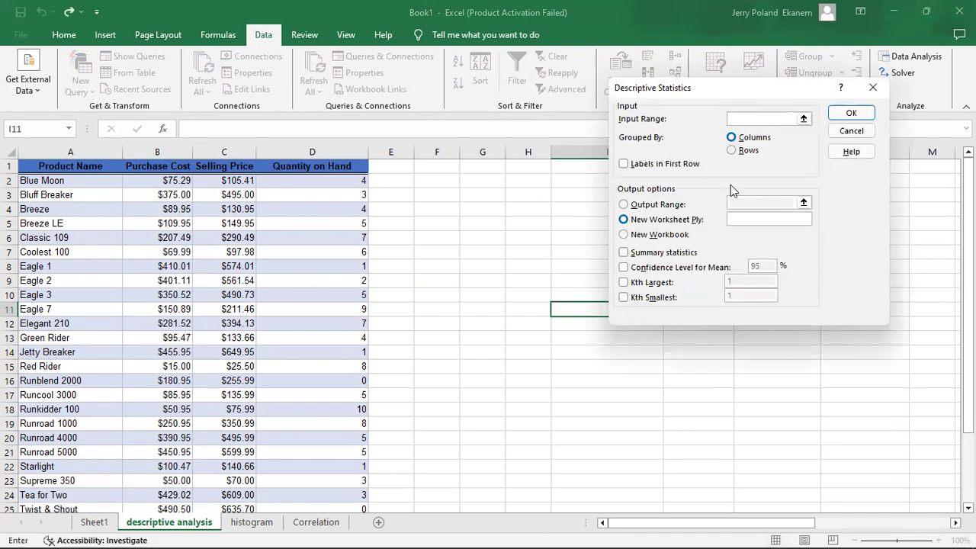
Set the input range to the Purchase Cost column, $B$1:$B$25, with labels in the first row
click(158, 165)
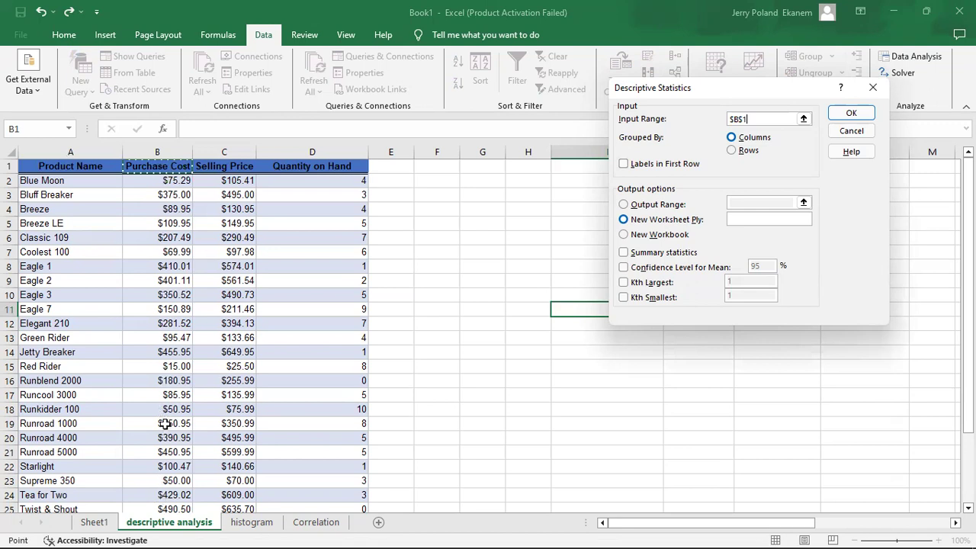
key(ctrl+shift+Down)
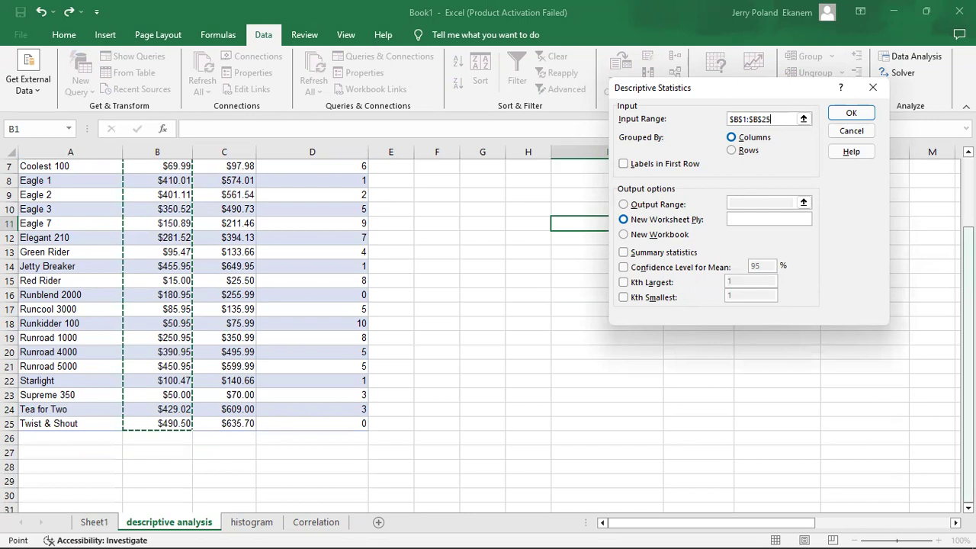
scroll(967, 328, up, 2)
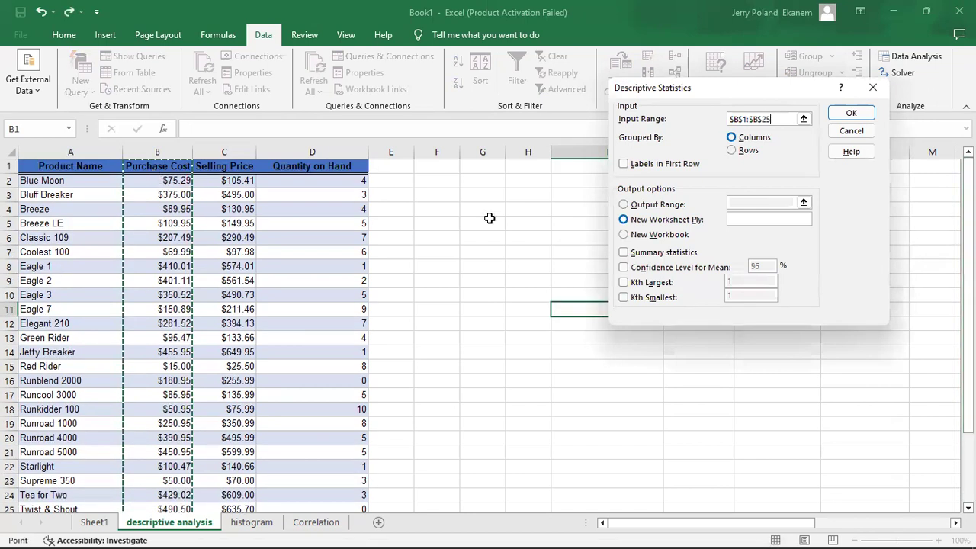
click(625, 164)
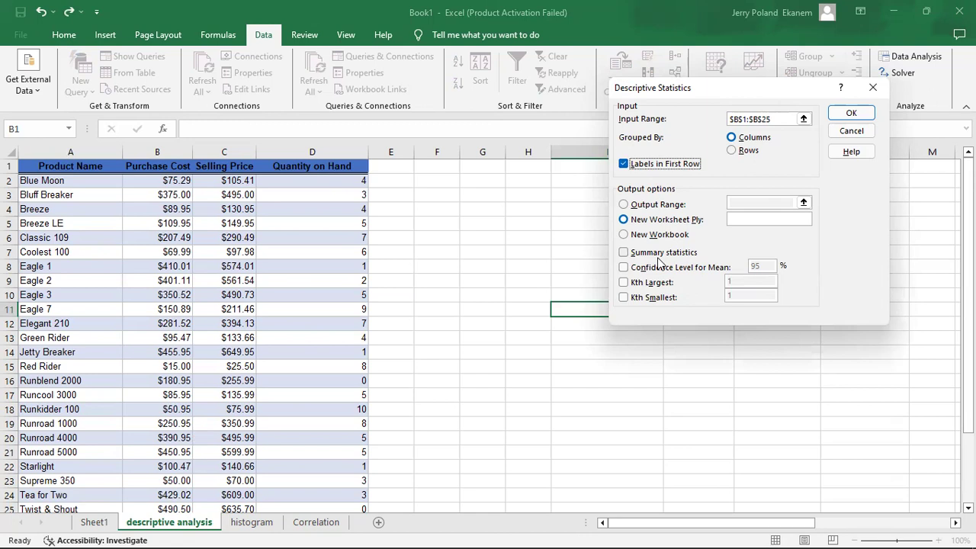
Enable summary statistics, set the output range to $G$5, and generate the Purchase Cost descriptive statistics
click(626, 257)
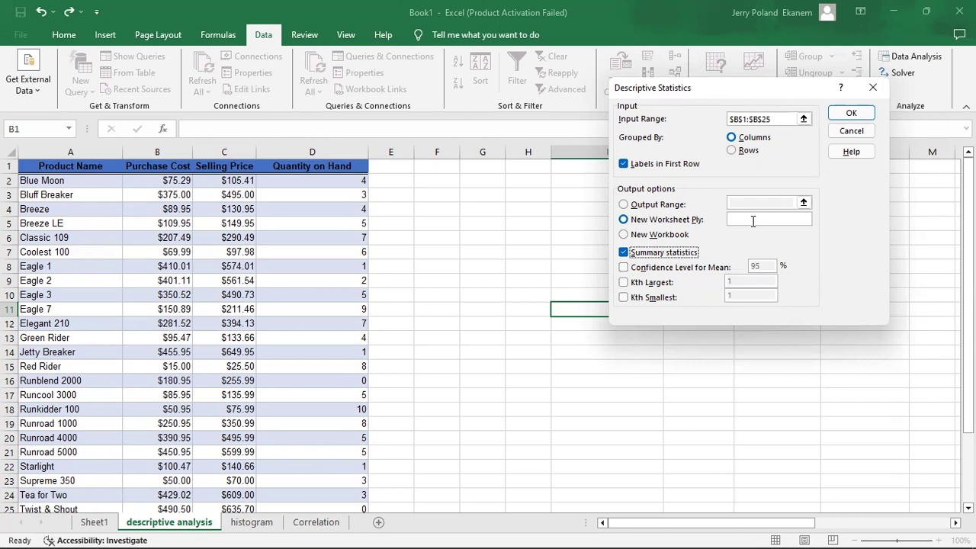
click(630, 206)
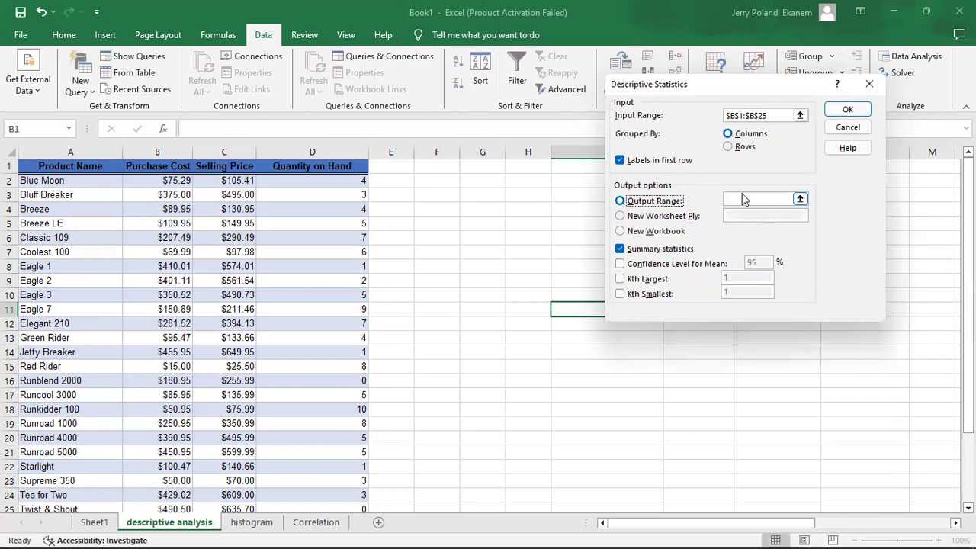
click(800, 199)
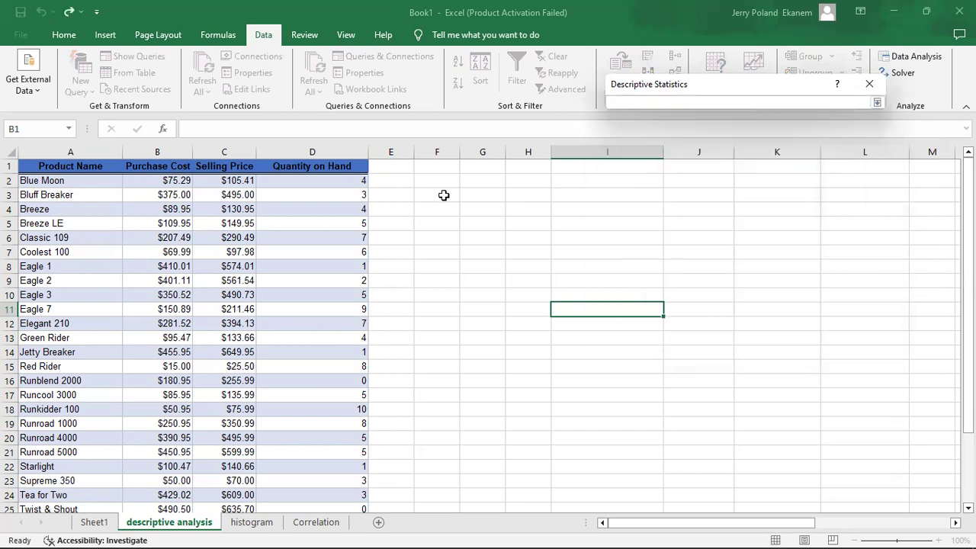
click(467, 227)
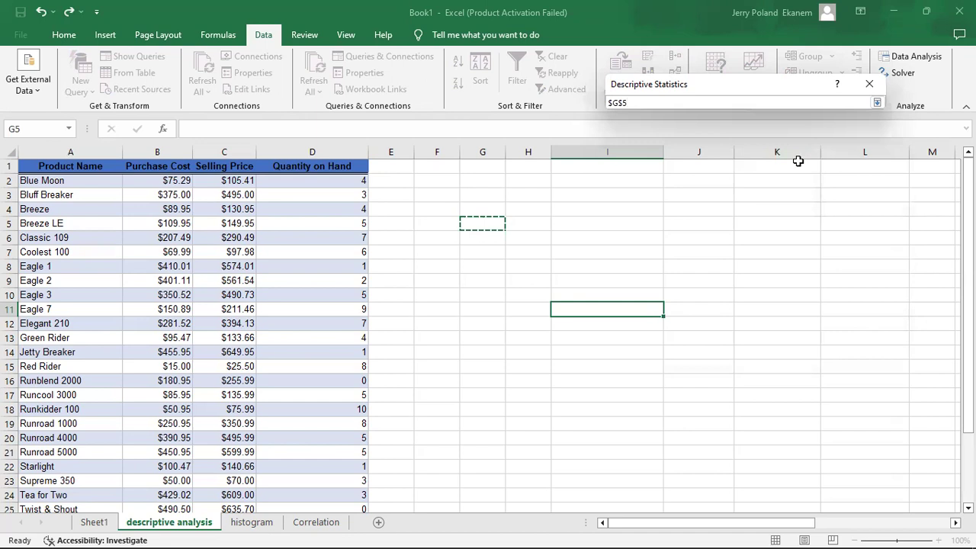
click(871, 86)
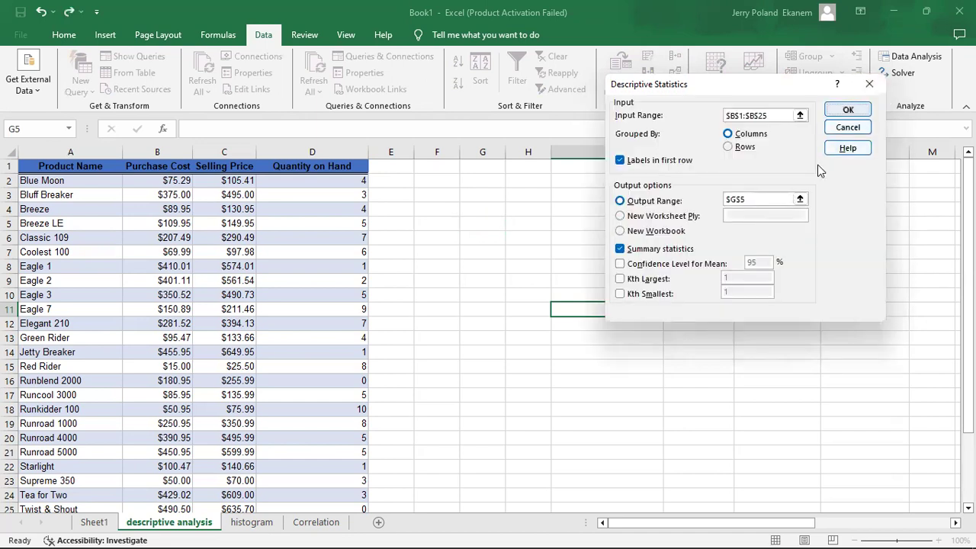
key(Return)
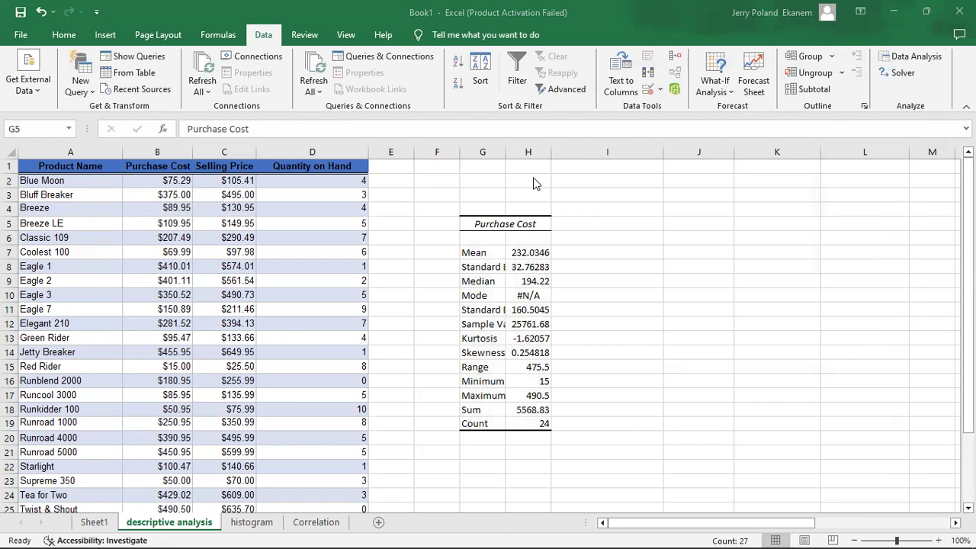
Widen columns G and H so the statistics labels and values fit
drag(549, 150, 639, 153)
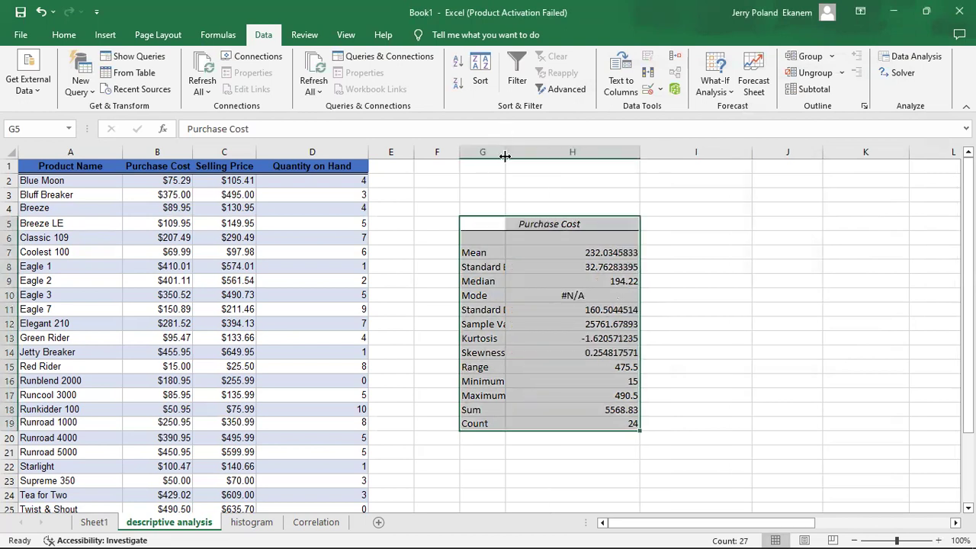
drag(568, 157, 568, 157)
click(586, 305)
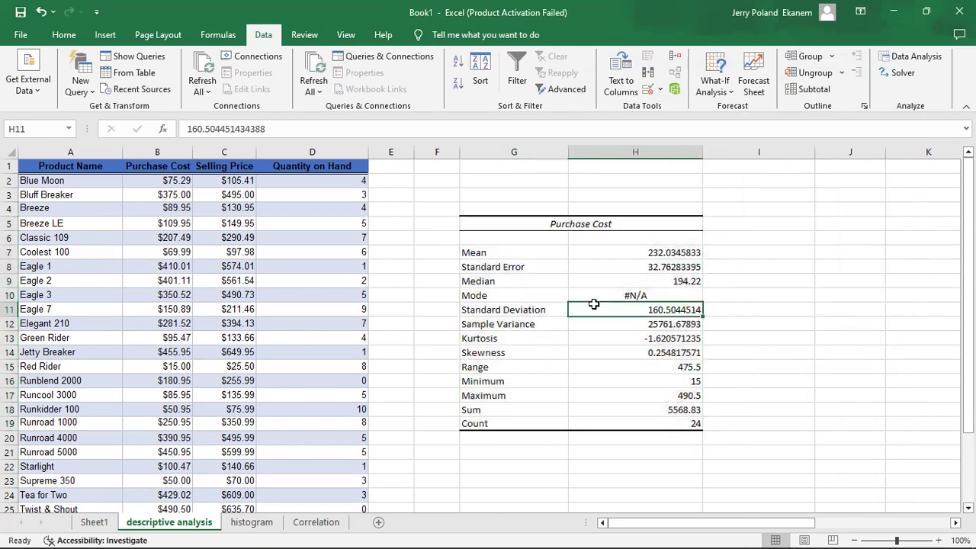
Examine the Purchase Cost statistics one by one, from the mean down through the standard deviation, range and minimum
click(503, 252)
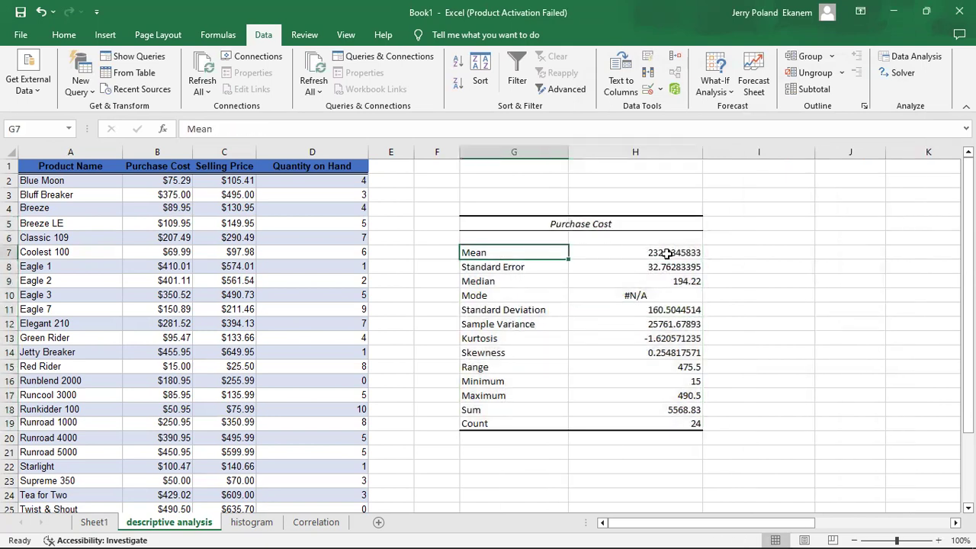
click(664, 252)
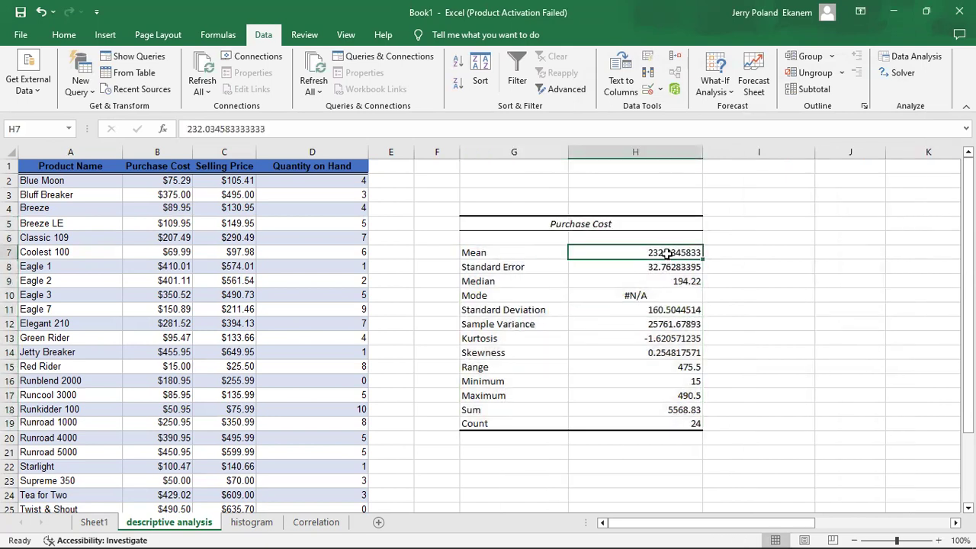
click(500, 267)
click(508, 281)
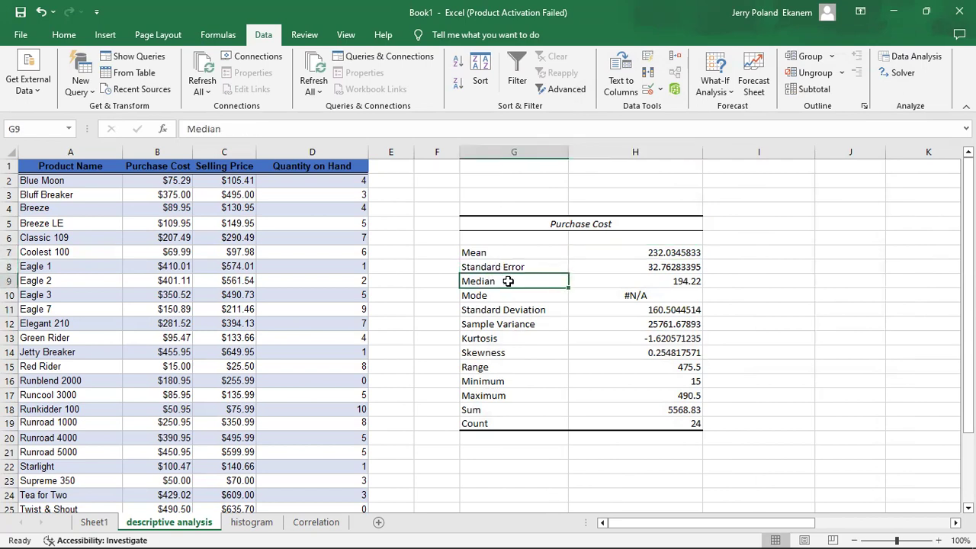
click(509, 295)
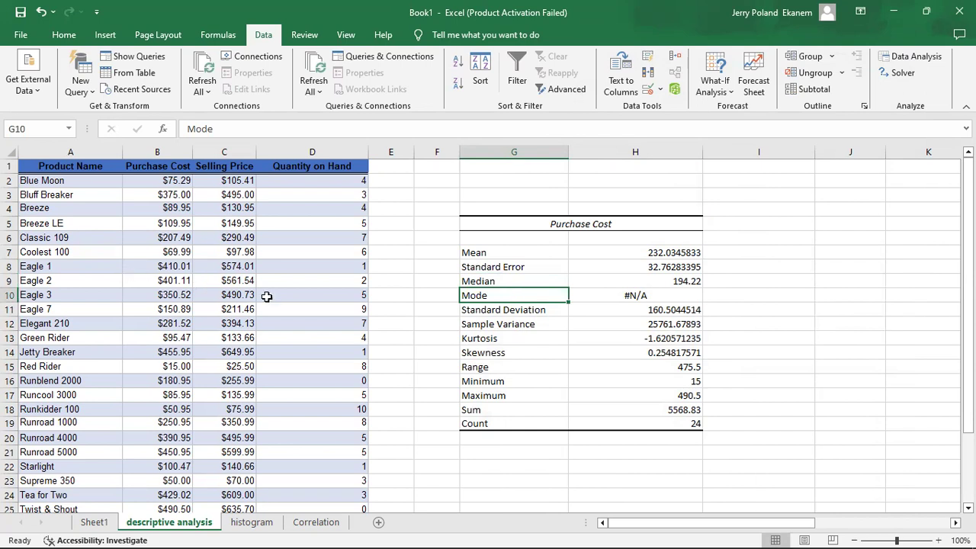
click(528, 314)
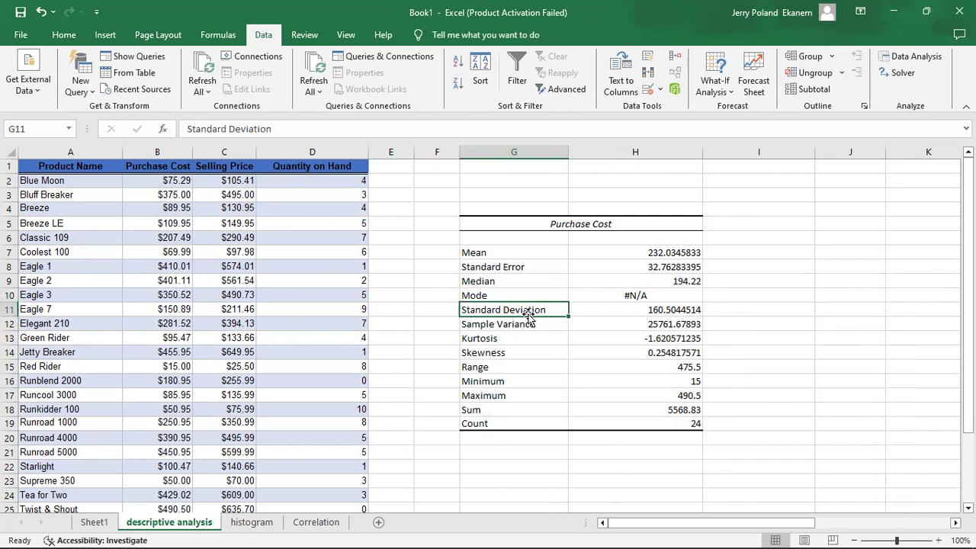
key(Down)
key(Down)
key(Down)
key(Down)
key(Down)
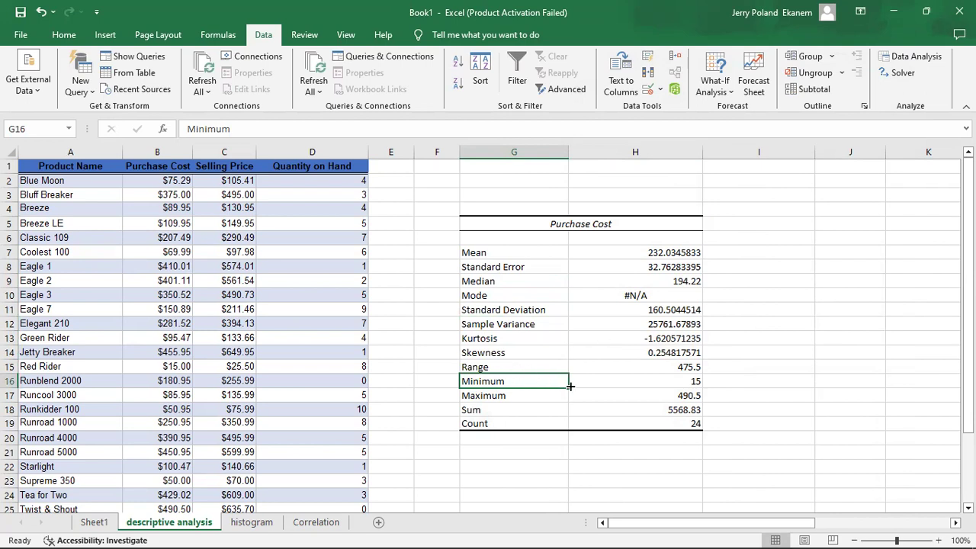
Go through the Purchase Cost column's values to compare them with the minimum and maximum in the statistics table
click(153, 296)
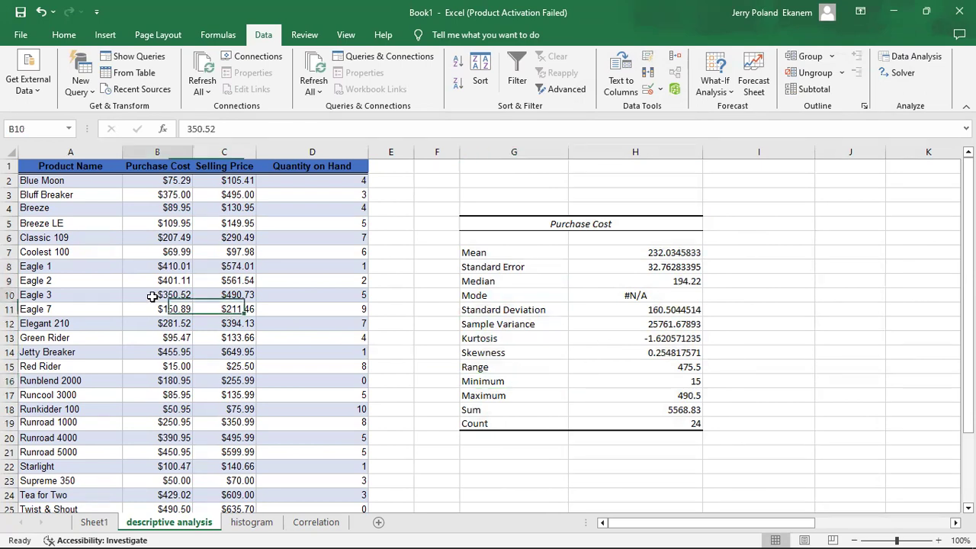
key(Down)
key(Down)
key(Down)
key(Down)
key(Down)
key(Down)
key(Down)
key(Down)
key(Down)
key(Down)
key(Down)
key(Down)
key(Down)
key(Down)
key(Down)
key(Down)
key(Down)
key(Down)
key(Down)
key(Down)
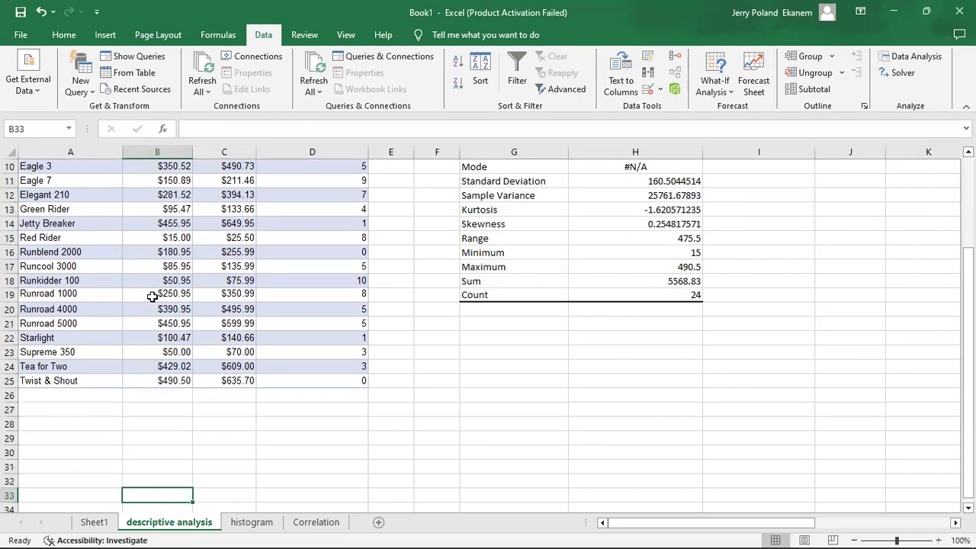
key(Up)
key(Up)
key(Up)
key(Up)
key(Up)
key(Up)
key(Up)
key(Up)
key(Up)
key(Up)
key(Up)
key(Up)
key(Up)
key(Up)
key(Up)
key(Up)
key(Up)
key(Up)
key(Up)
key(Up)
key(Down)
key(Down)
key(Down)
key(Down)
key(Down)
key(Down)
key(Down)
key(Down)
key(Down)
key(Down)
key(Down)
key(Down)
key(Down)
key(Down)
key(Down)
key(Down)
key(Down)
key(Down)
key(Down)
key(Down)
key(Down)
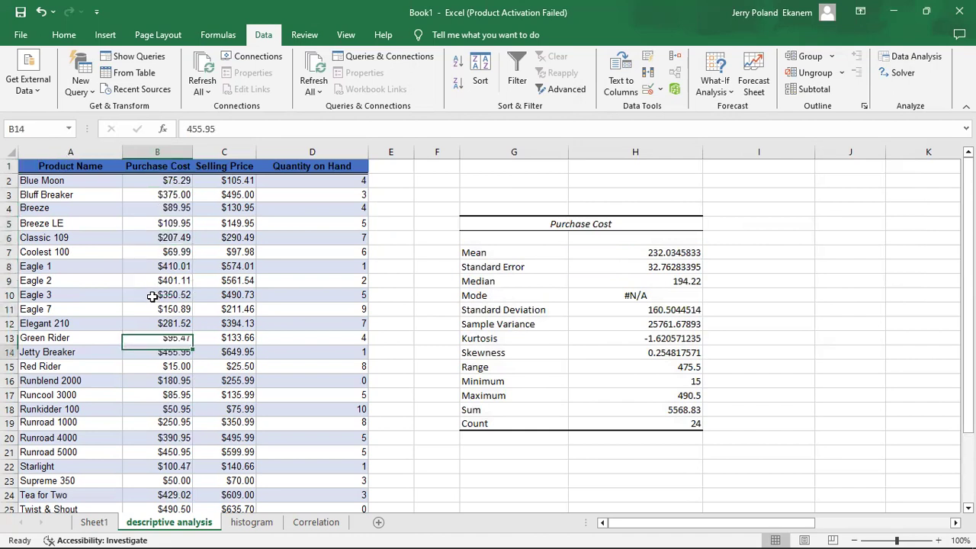
key(Down)
key(Down)
key(Down)
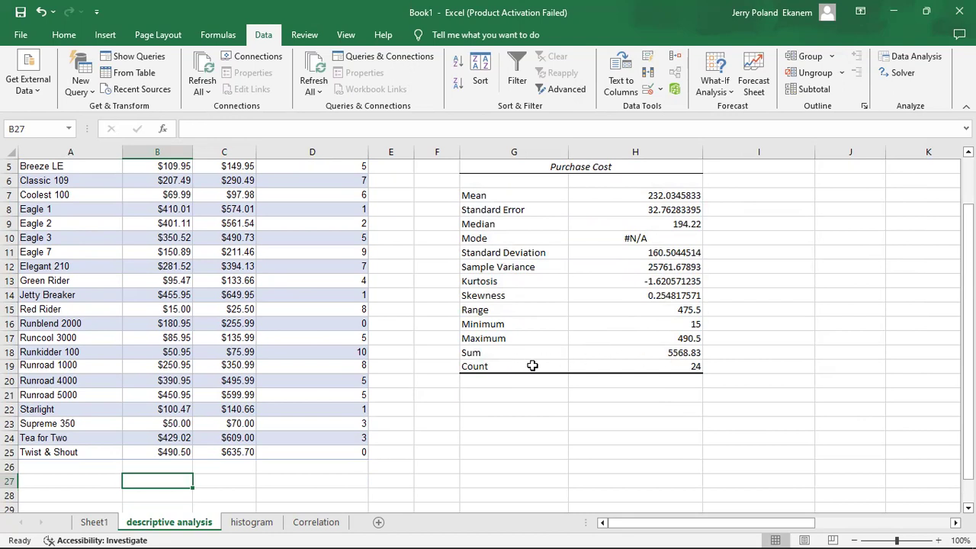
click(660, 341)
key(Up)
key(Up)
key(Up)
key(Up)
key(Up)
key(Up)
key(Up)
key(Up)
key(Up)
key(Up)
key(Up)
key(Up)
key(Up)
key(Up)
key(Up)
key(Up)
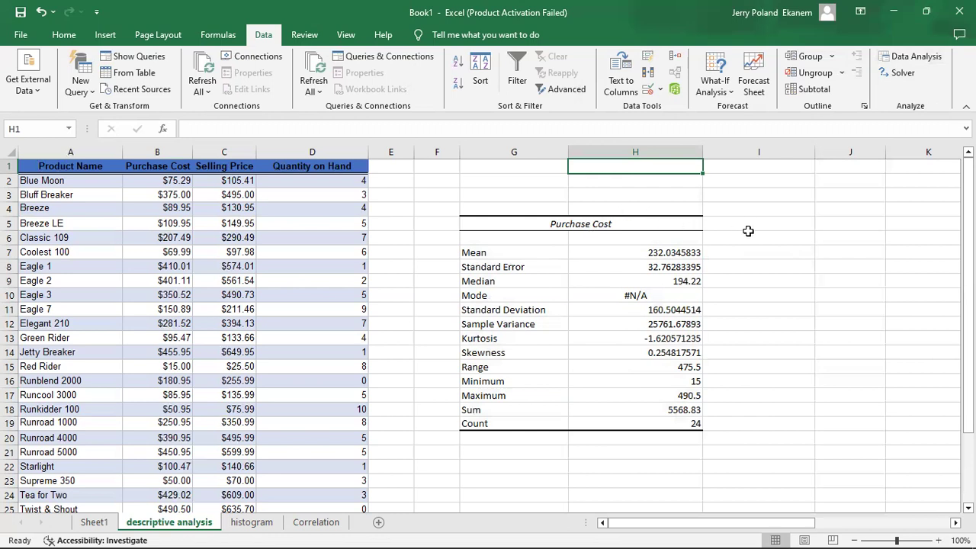
Start Descriptive Statistics again and set the input range to the Selling Price column, $C$1:$C$25
click(935, 56)
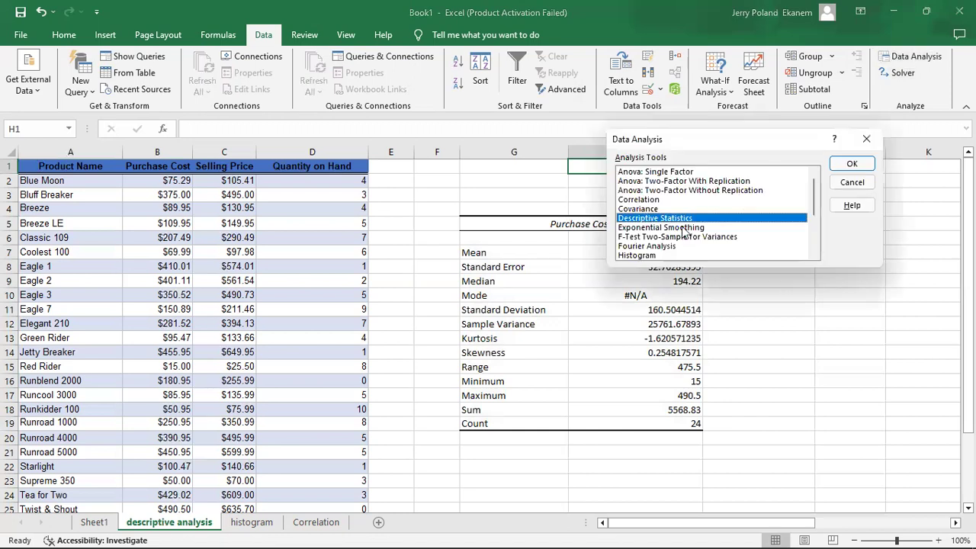
click(848, 165)
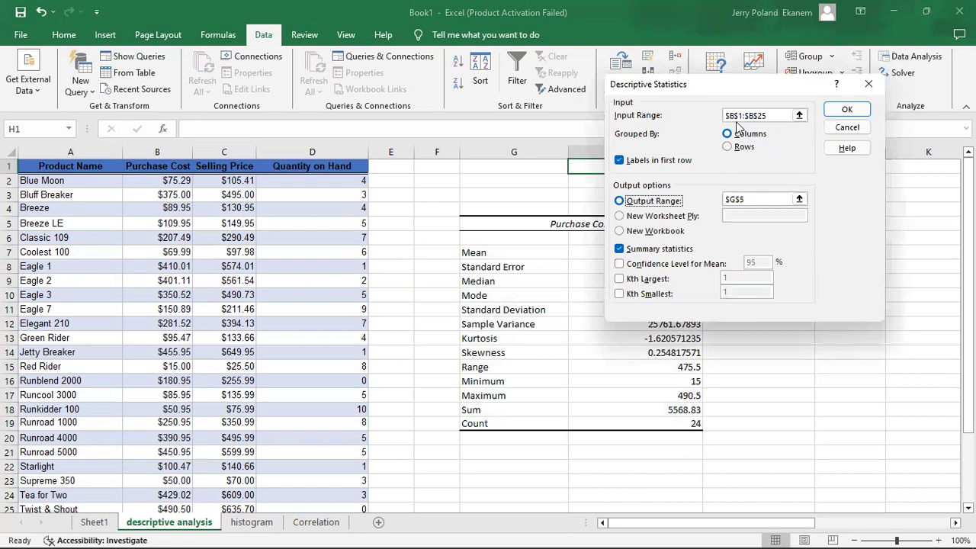
click(799, 115)
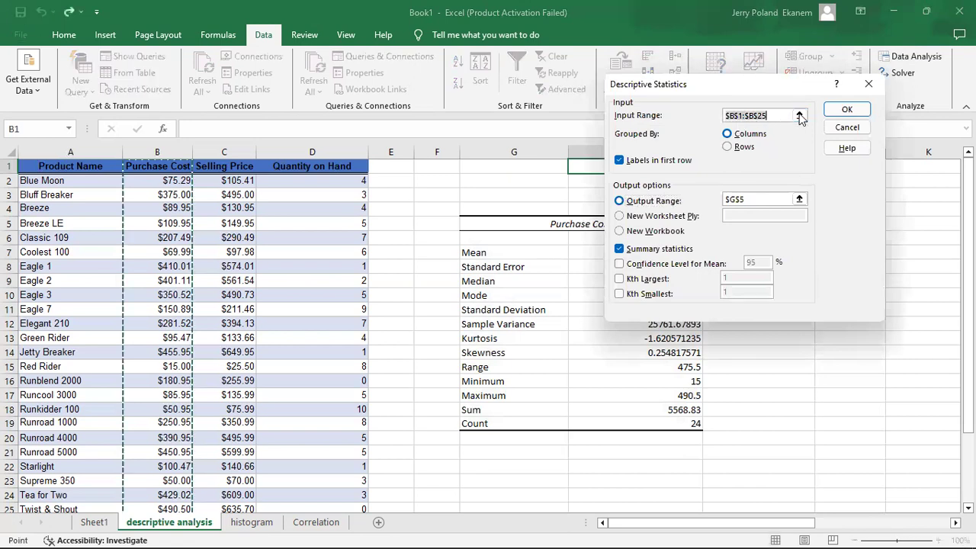
click(216, 167)
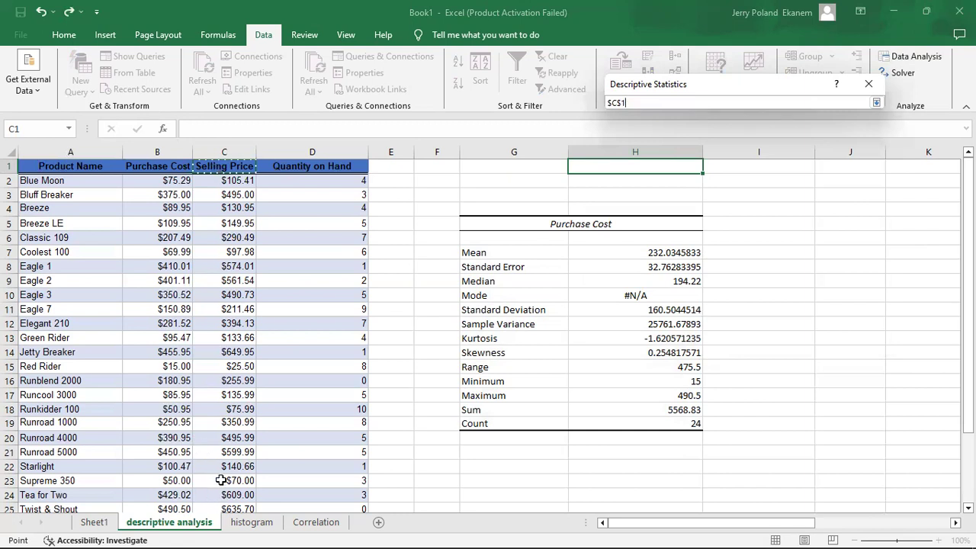
key(ctrl+shift+Down)
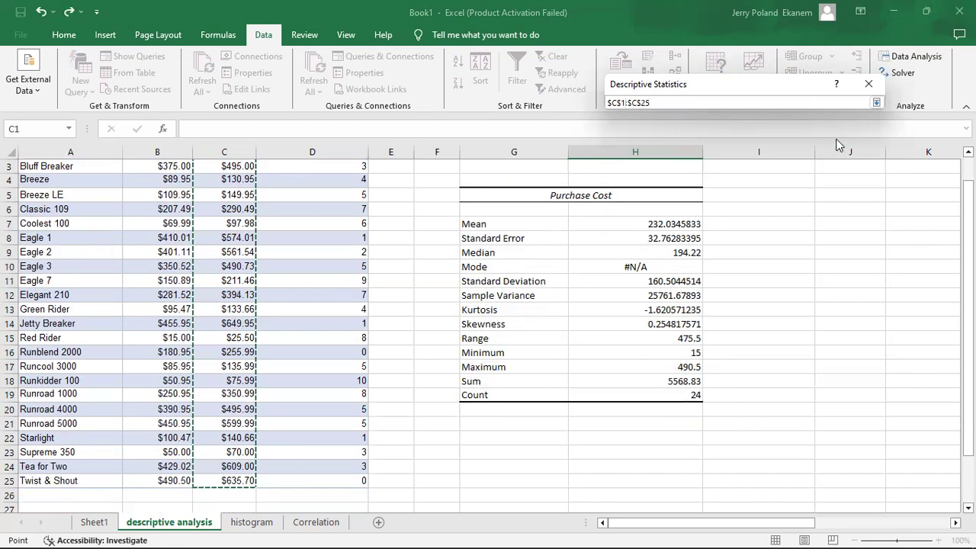
click(871, 83)
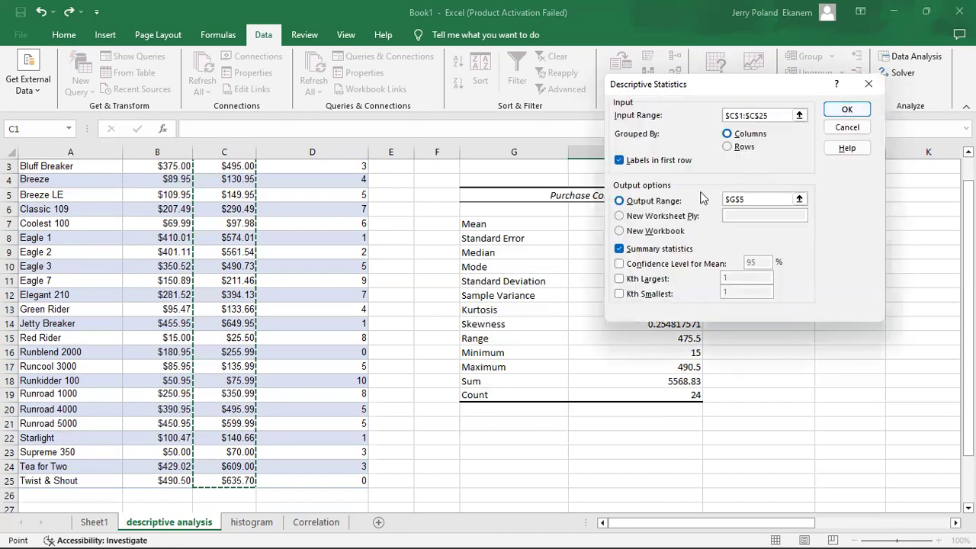
Set the output range to $I$5, generate the Selling Price descriptive statistics and check the mean
click(799, 199)
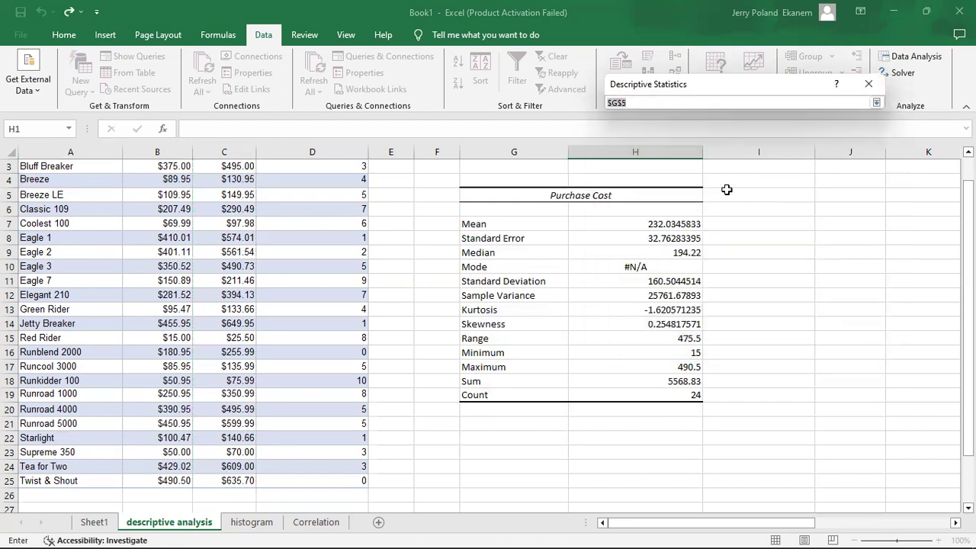
click(729, 193)
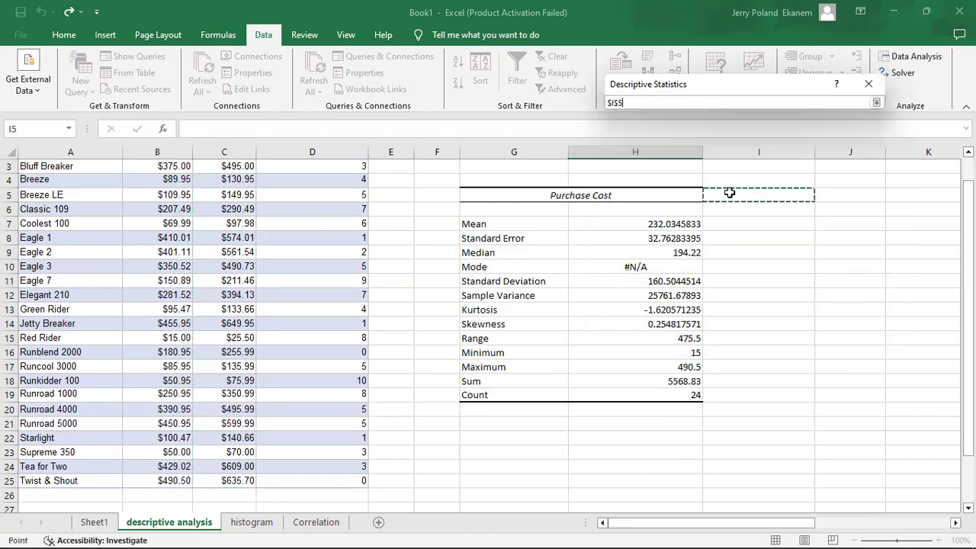
click(875, 88)
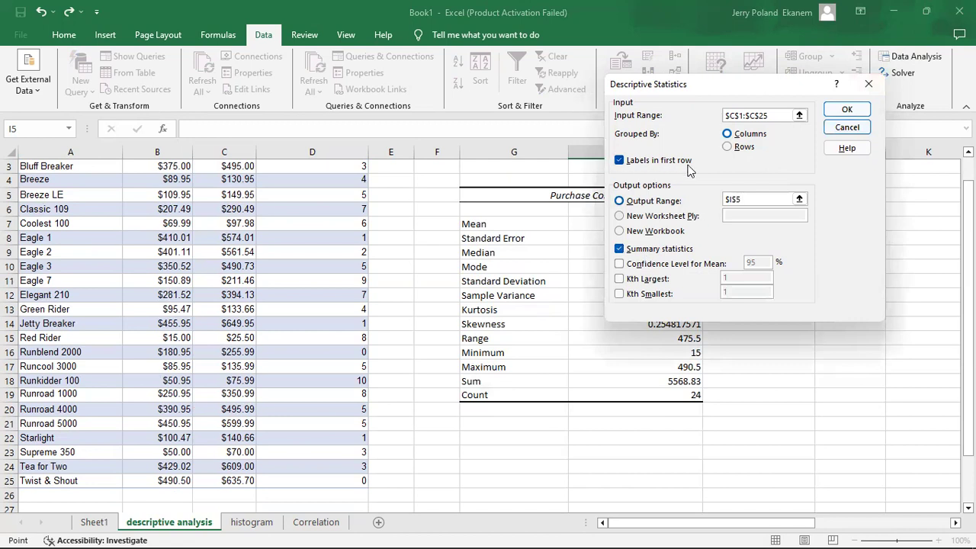
click(847, 111)
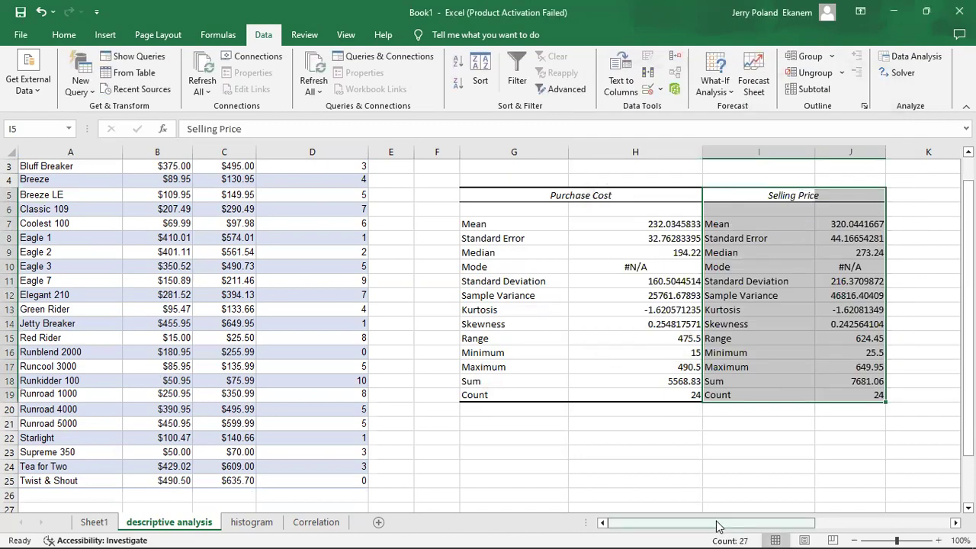
drag(719, 525, 741, 525)
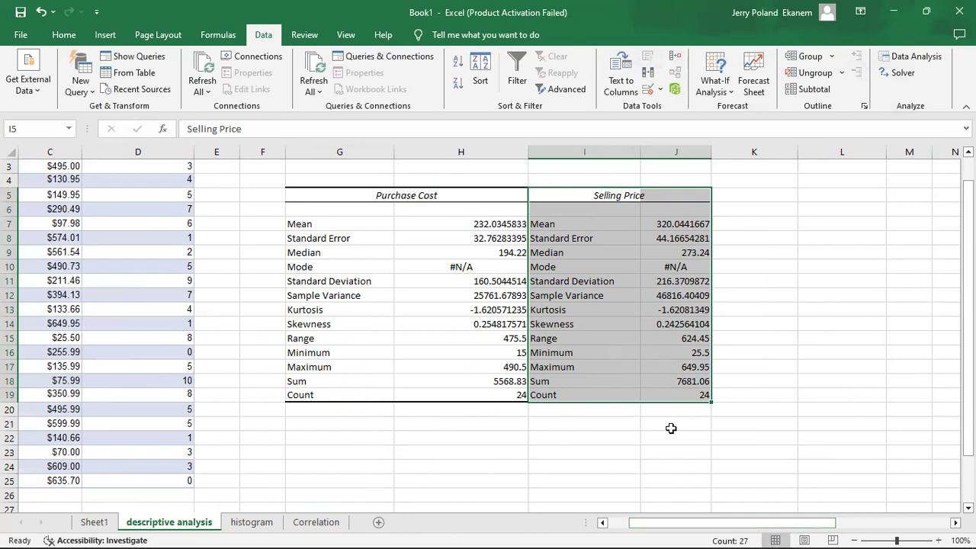
drag(619, 224, 617, 252)
click(619, 224)
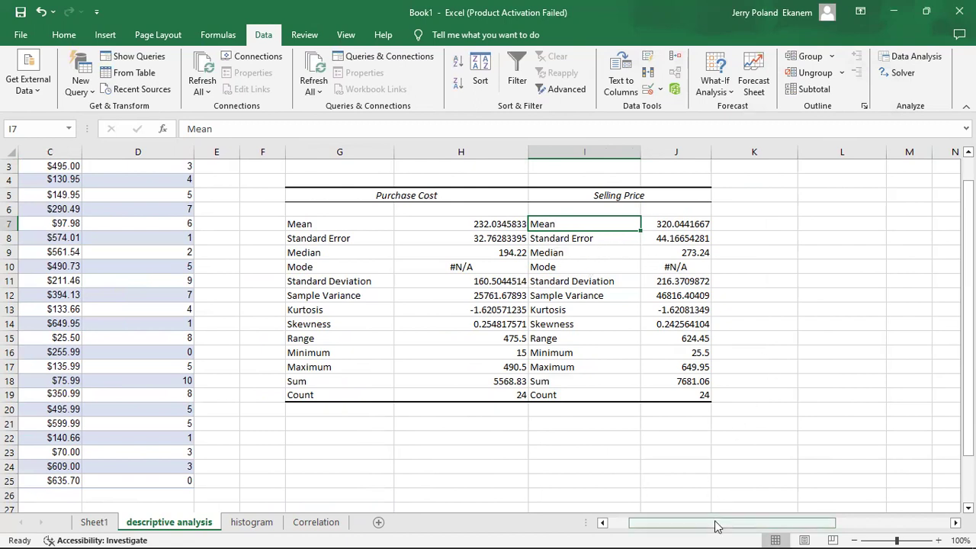
Start Descriptive Statistics for the Quantity on Hand column, setting the input range to $D$1:$D$25
drag(717, 525, 668, 532)
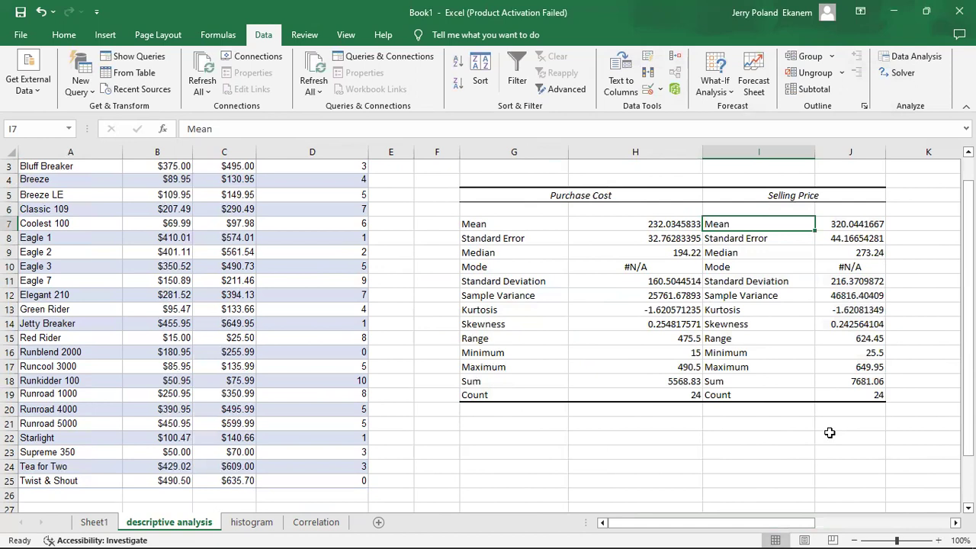
scroll(948, 290, up, 1)
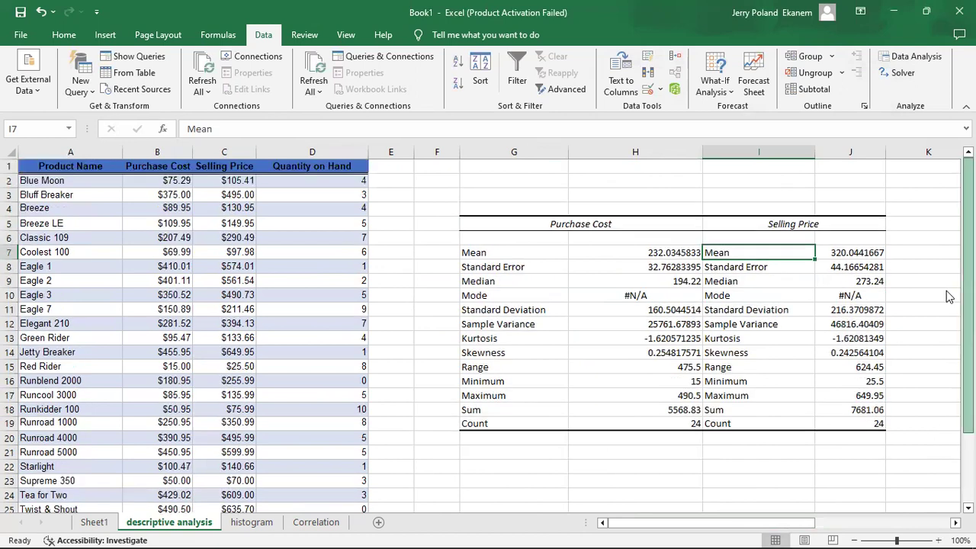
click(905, 222)
click(911, 60)
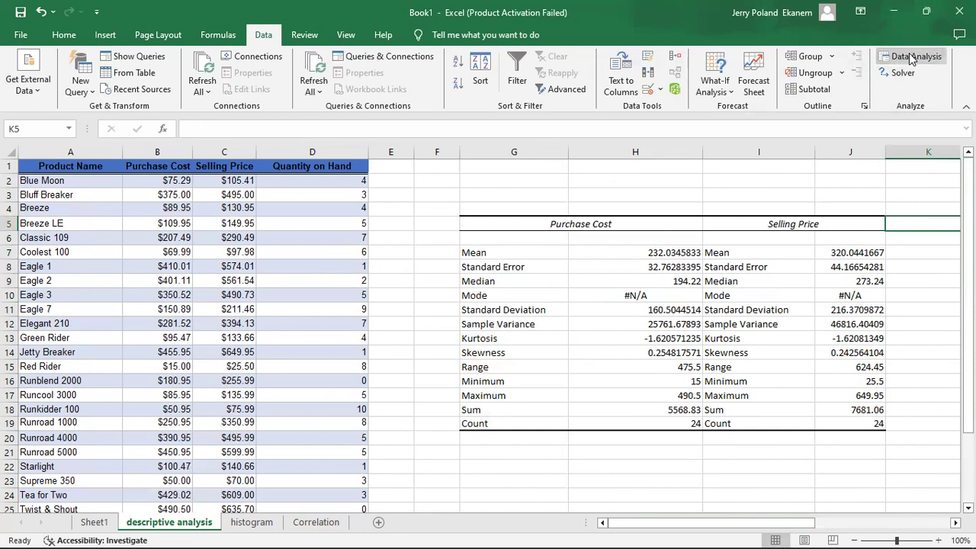
click(855, 166)
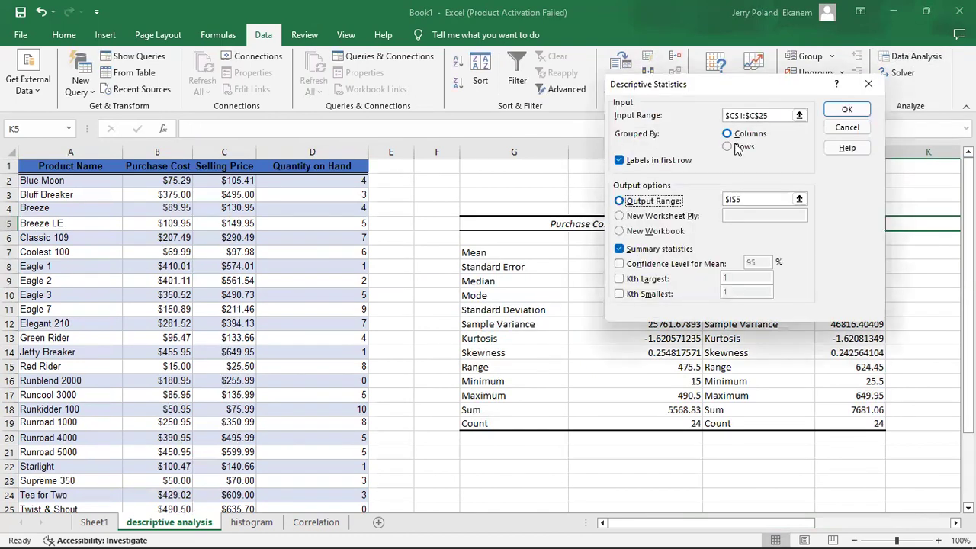
click(799, 115)
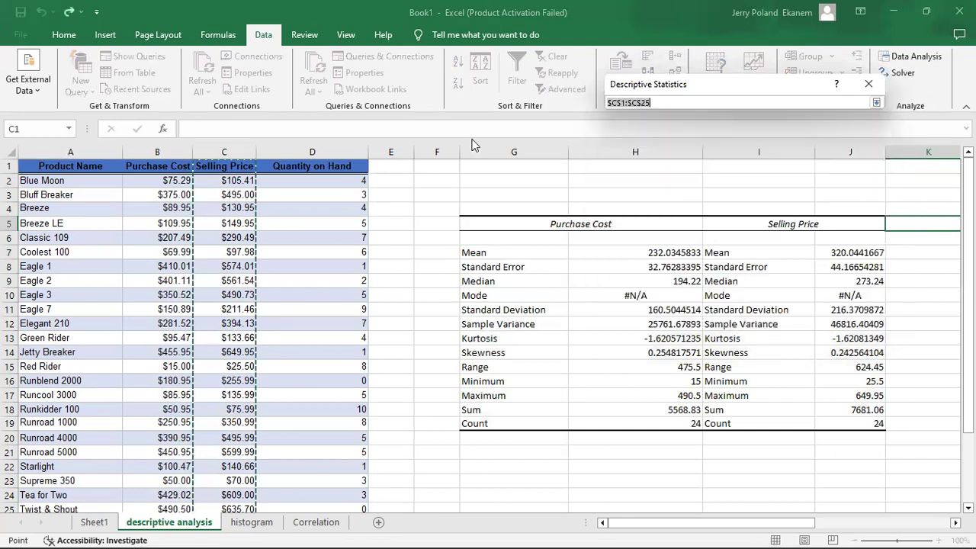
click(297, 168)
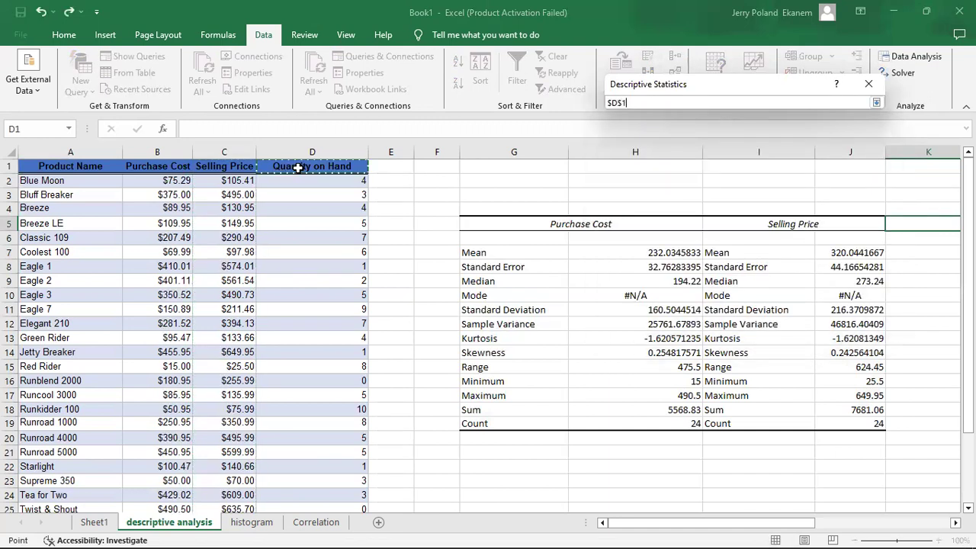
drag(297, 167, 305, 453)
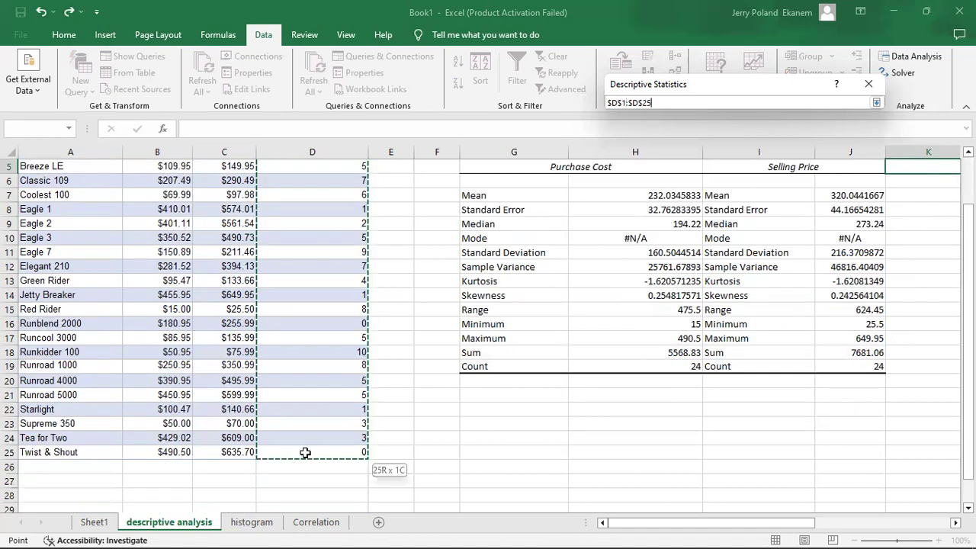
click(867, 85)
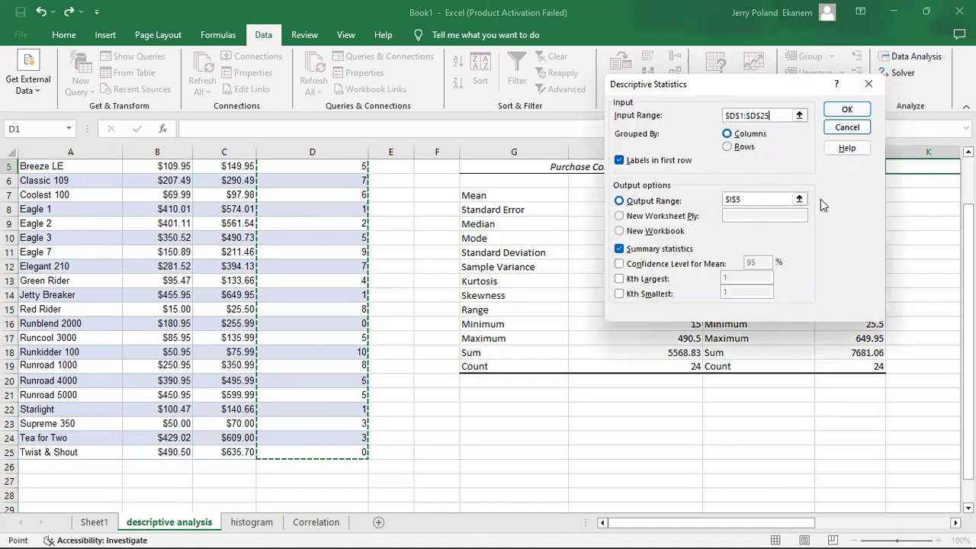
Set the output range to $K$5 and generate the Quantity on Hand descriptive statistics
click(799, 200)
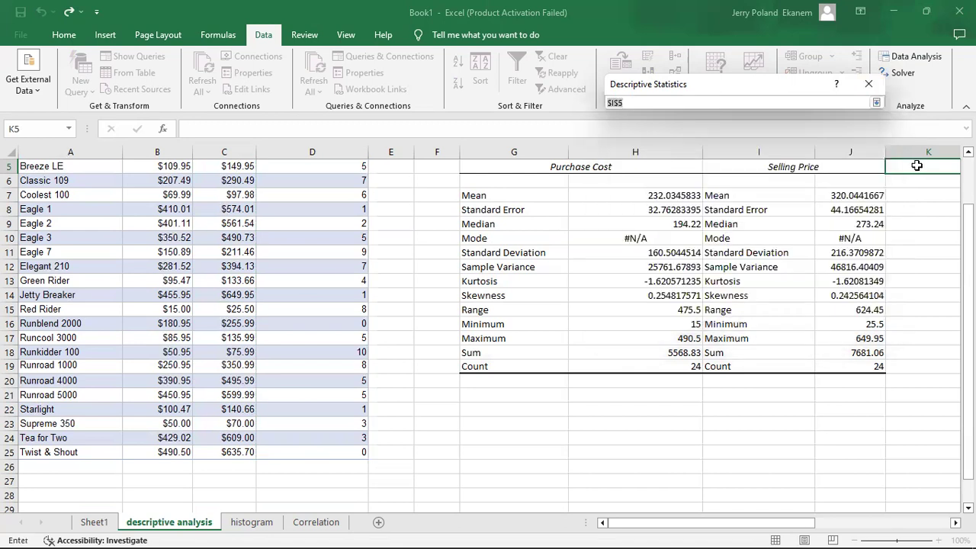
click(917, 166)
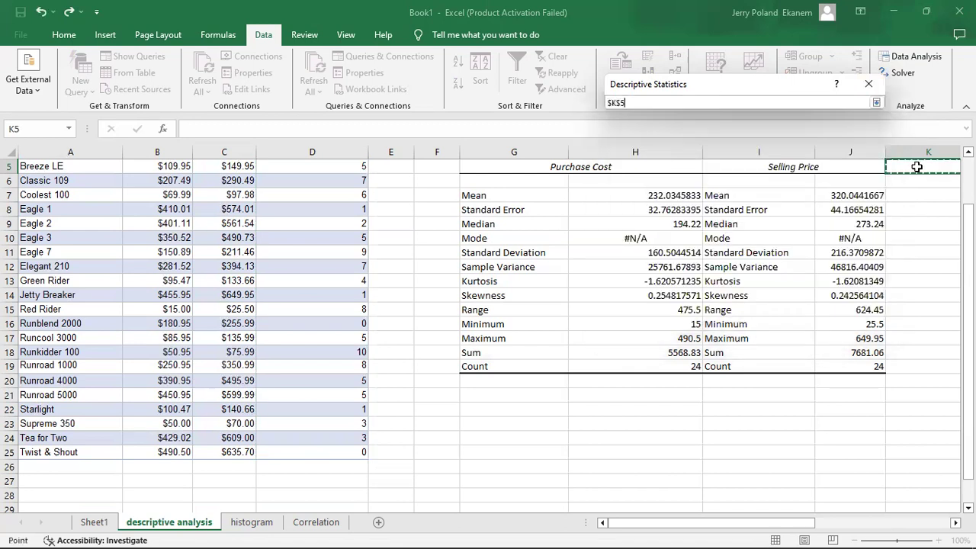
click(874, 87)
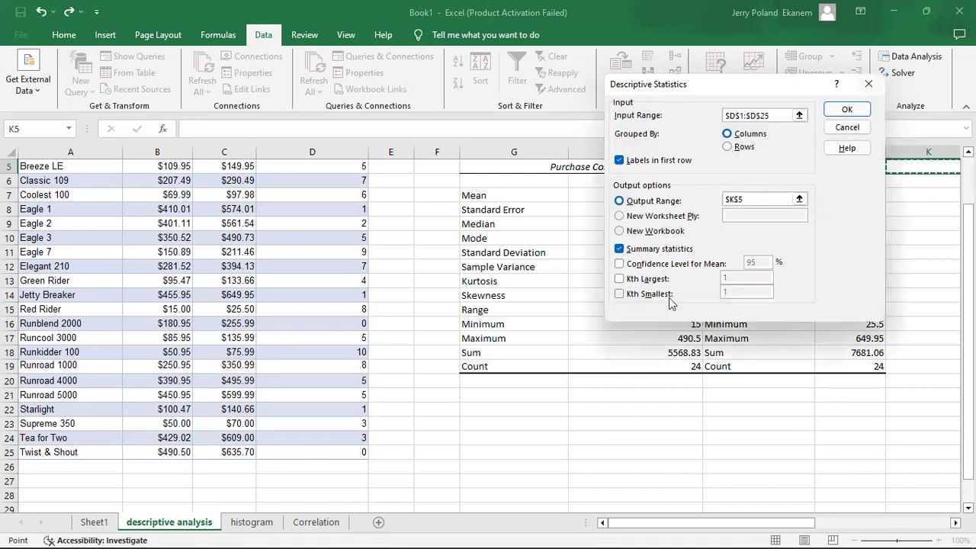
click(848, 109)
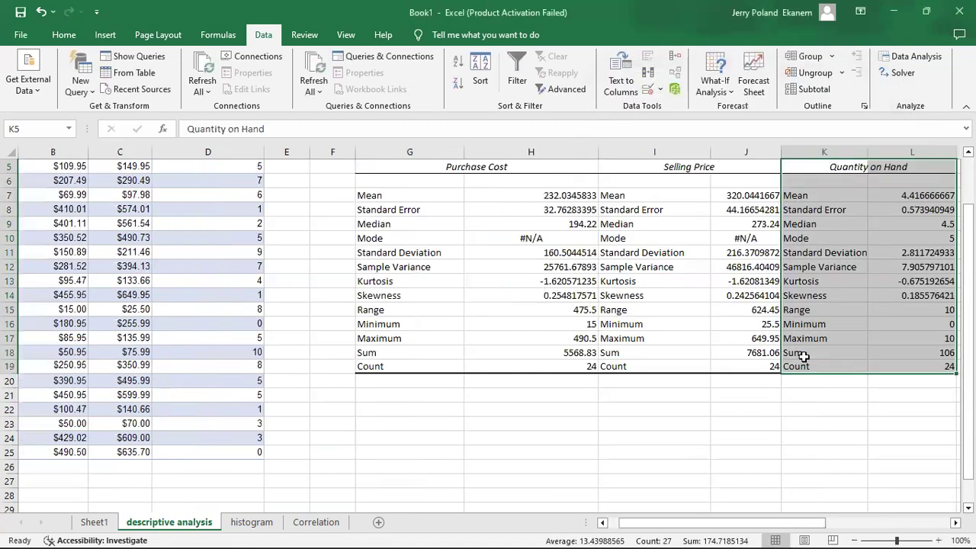
Deselect the Quantity on Hand statistics and switch to the histogram worksheet
click(738, 452)
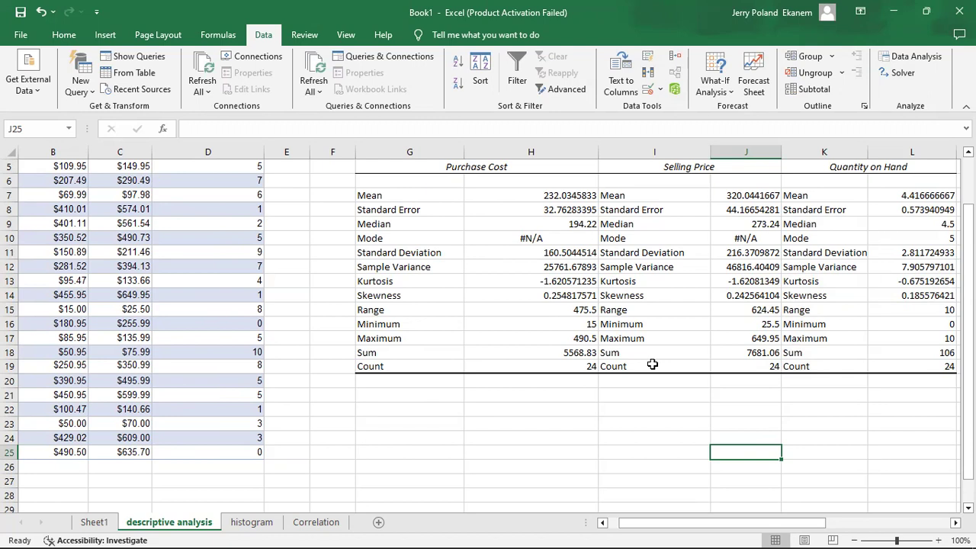
click(257, 522)
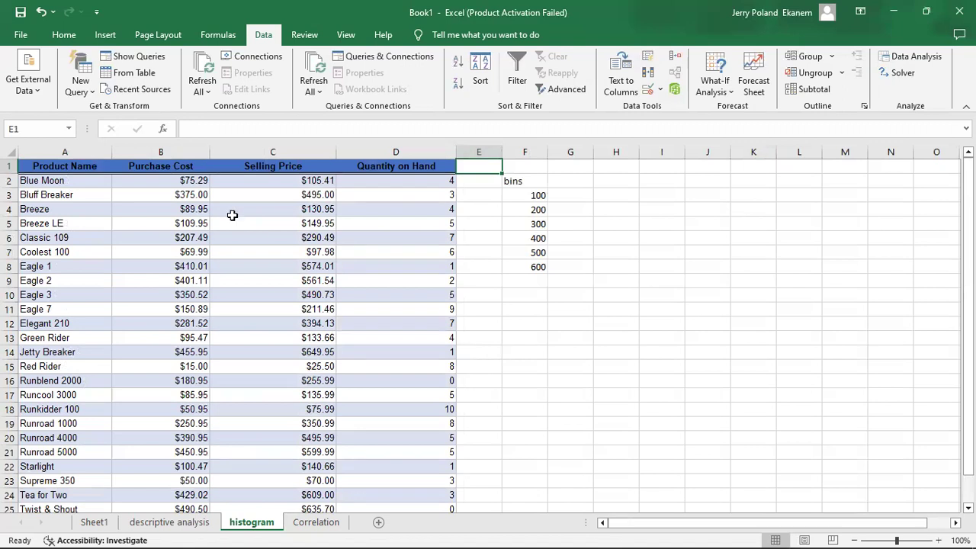
click(107, 37)
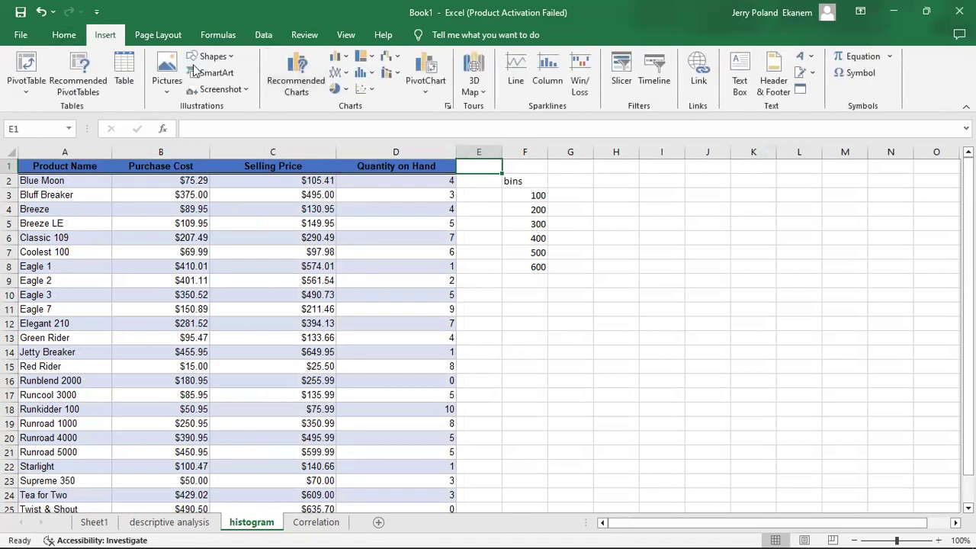
click(62, 36)
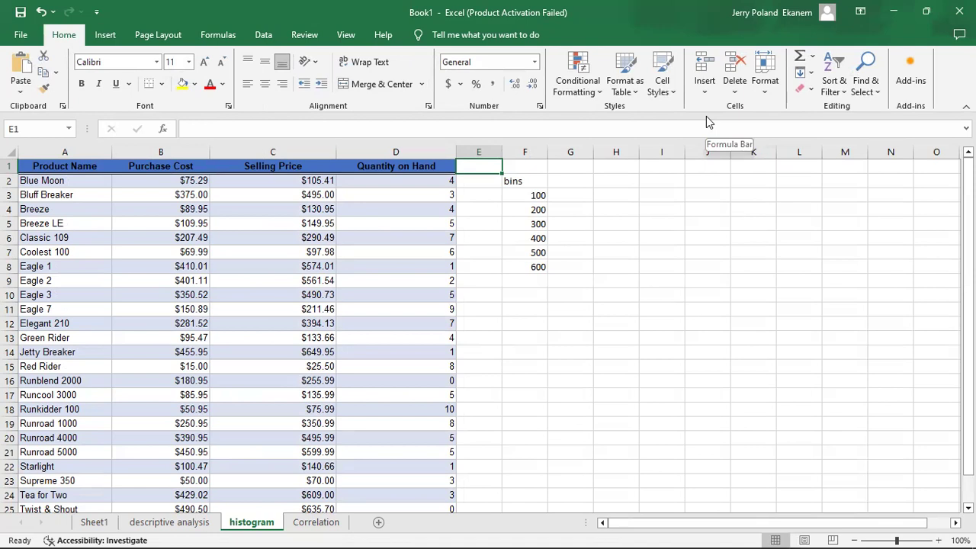
click(264, 35)
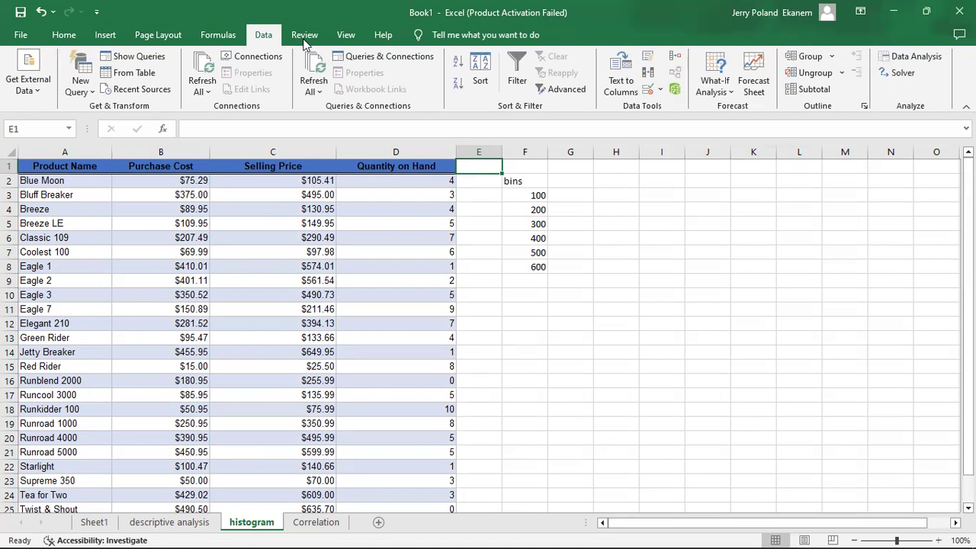
Calculate the maximum Purchase Cost in cell B28 with the formula =MAX(B2:B25)
click(177, 179)
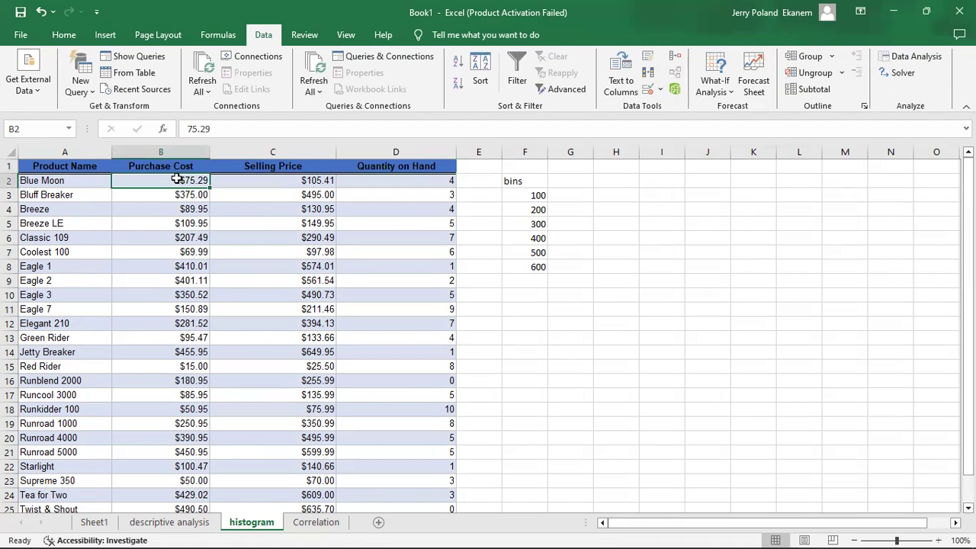
key(Down)
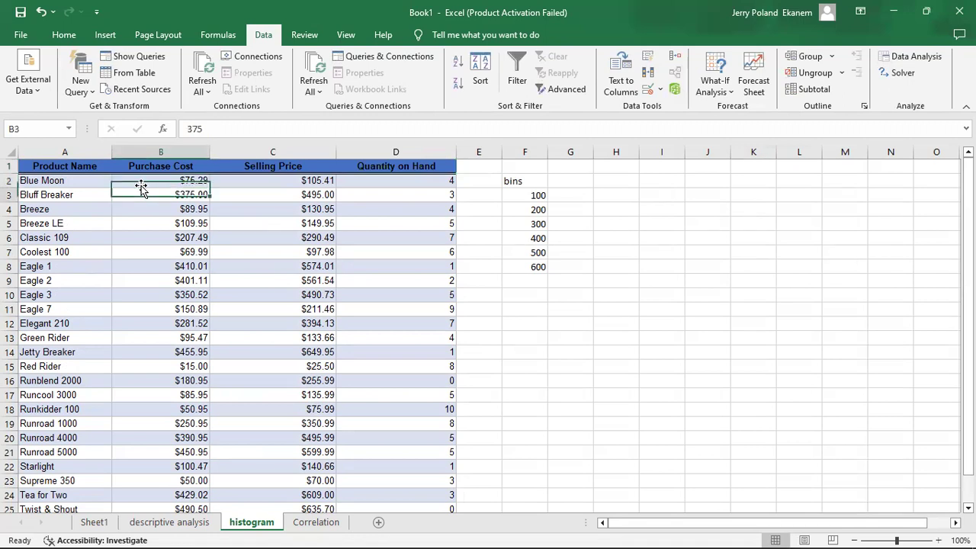
key(Down)
key(Down)
key(Down)
key(Down)
key(Down)
key(Down)
key(Down)
key(Down)
key(Down)
key(Down)
key(Down)
key(Down)
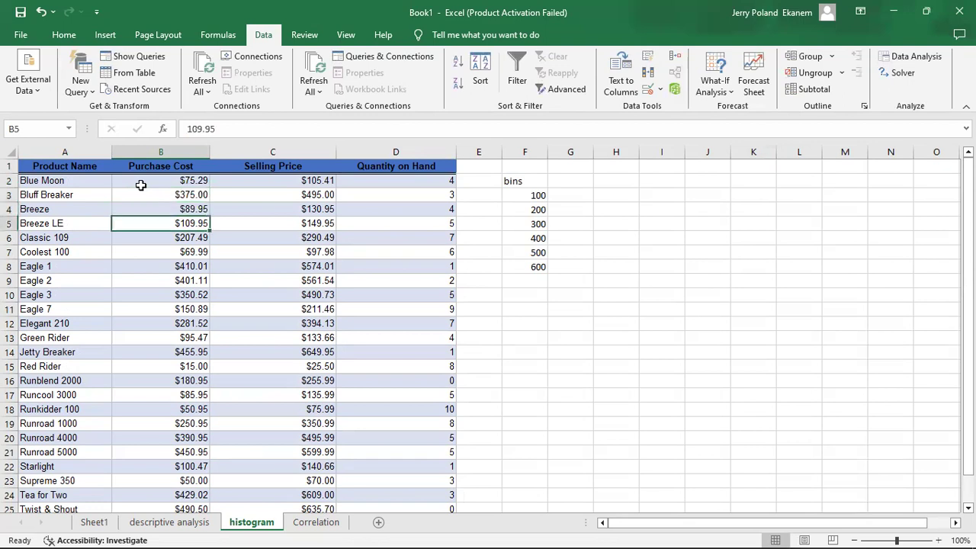
key(Down)
key(Down)
key(Down)
key(Down)
key(Down)
key(Down)
key(Down)
key(Down)
key(Down)
key(Down)
key(Down)
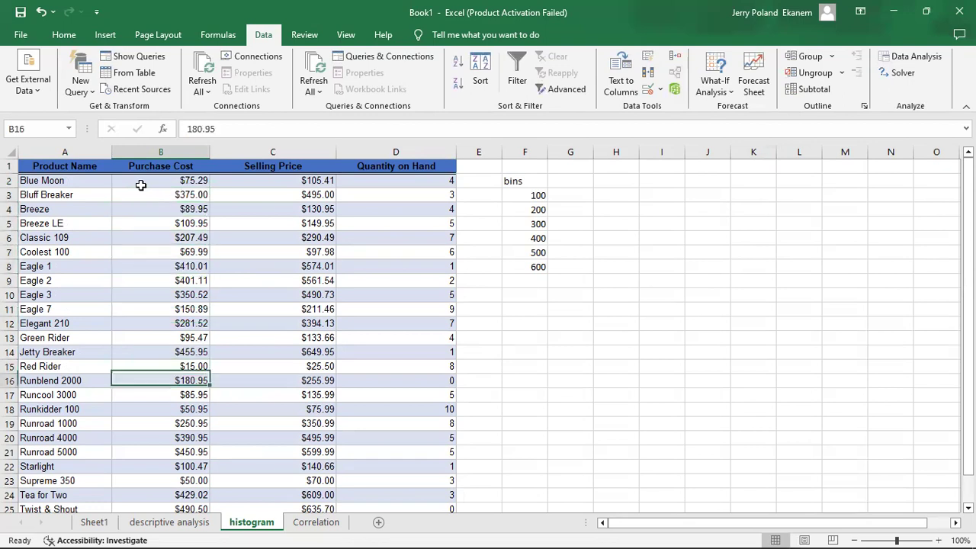
key(Up)
key(Down)
key(Down)
key(Down)
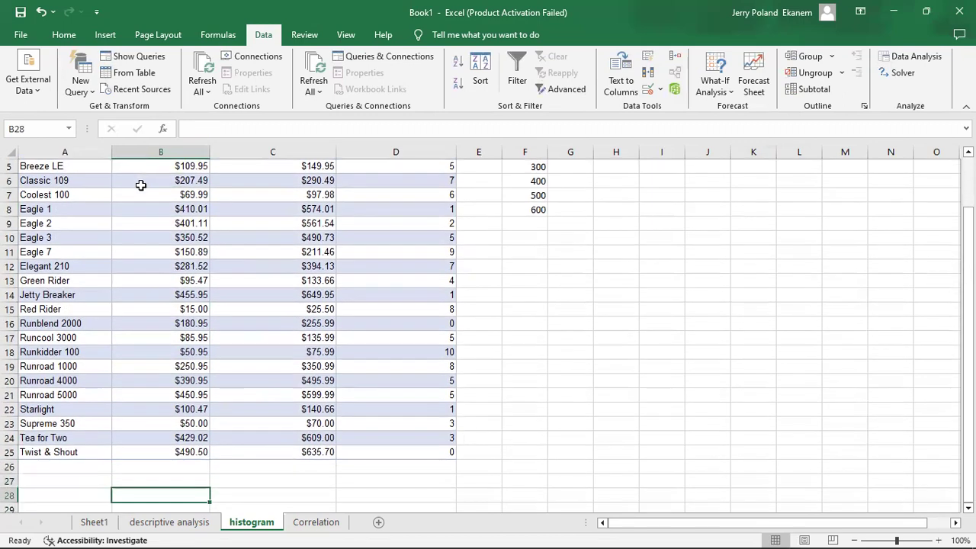
text(=)
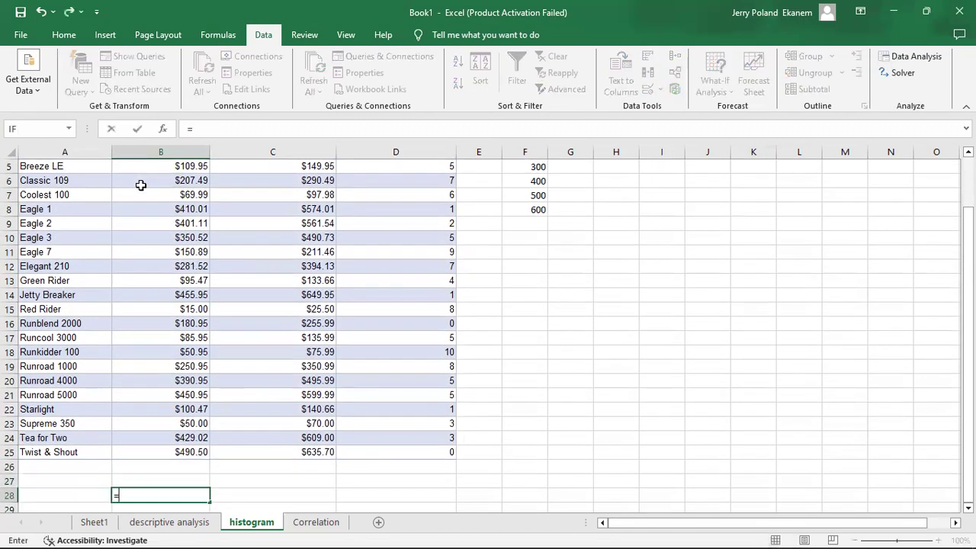
text(max)
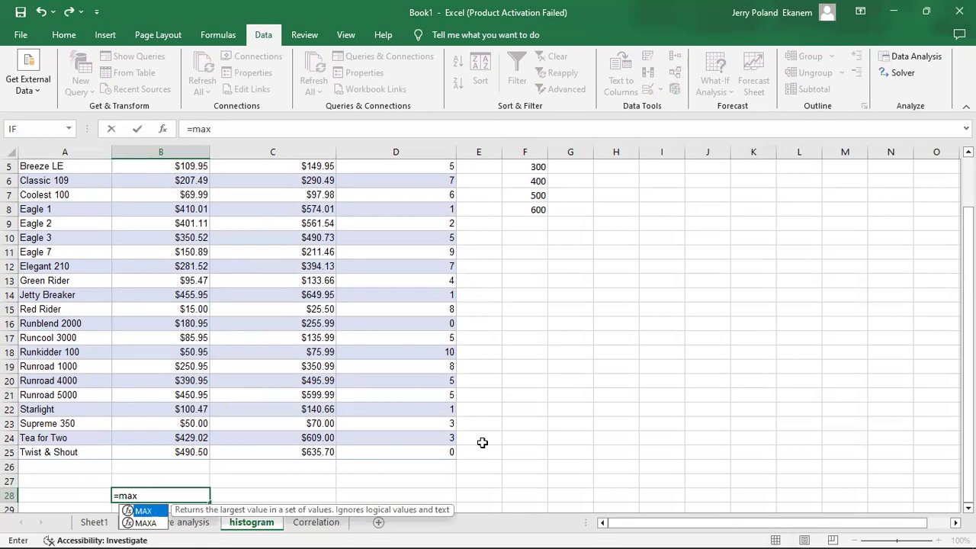
key(Tab)
scroll(951, 269, up, 2)
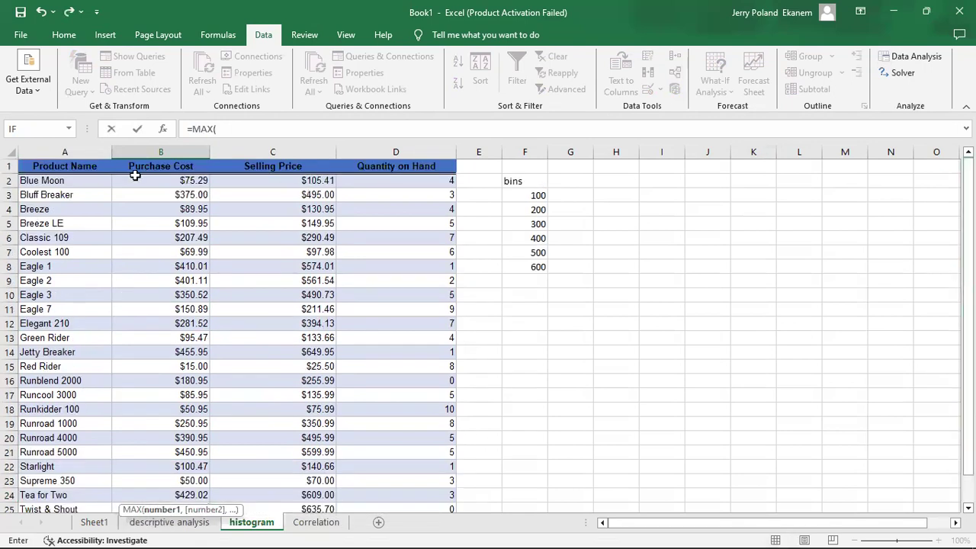
click(163, 180)
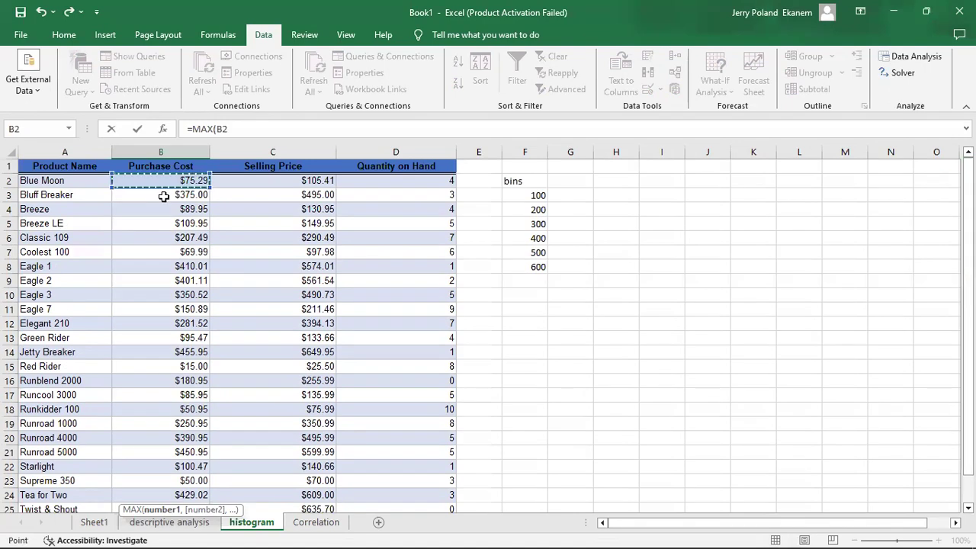
key(ctrl+shift+Down)
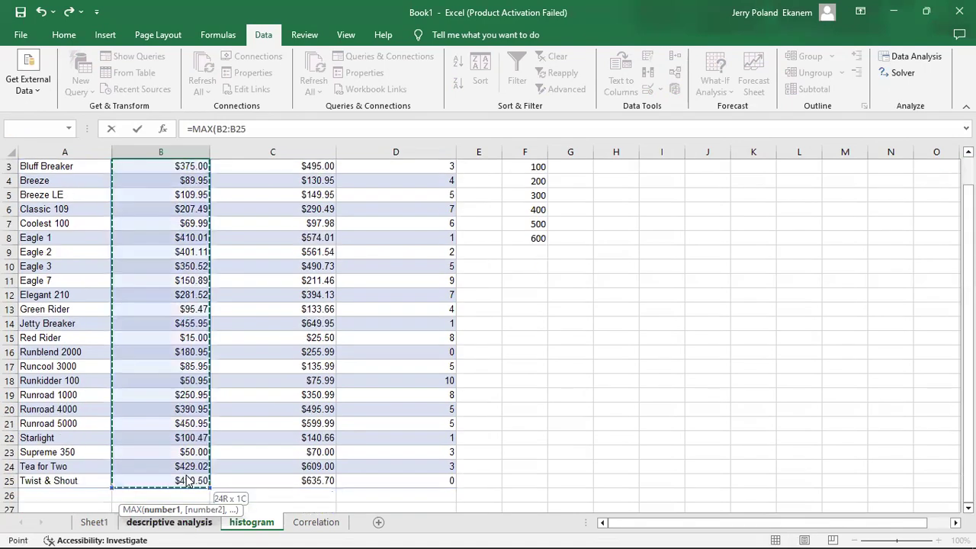
key(Return)
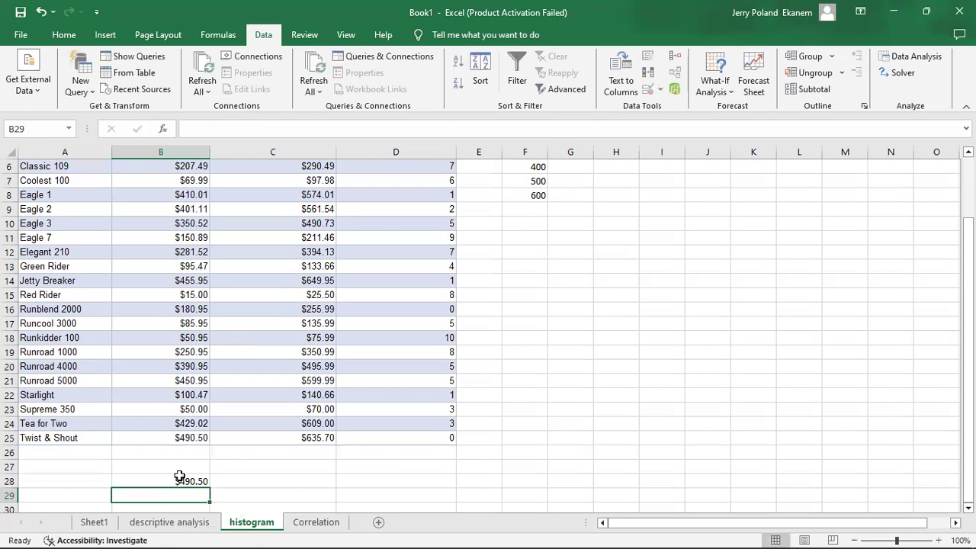
click(180, 479)
Calculate the minimum Purchase Cost in cell B29 with the formula =MIN(B2:B25)
click(179, 497)
text(=min)
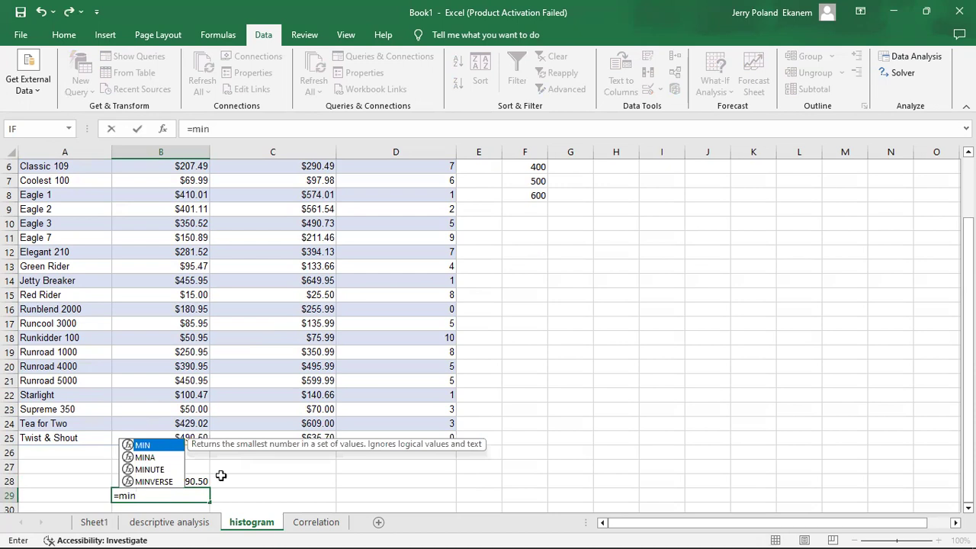
key(Tab)
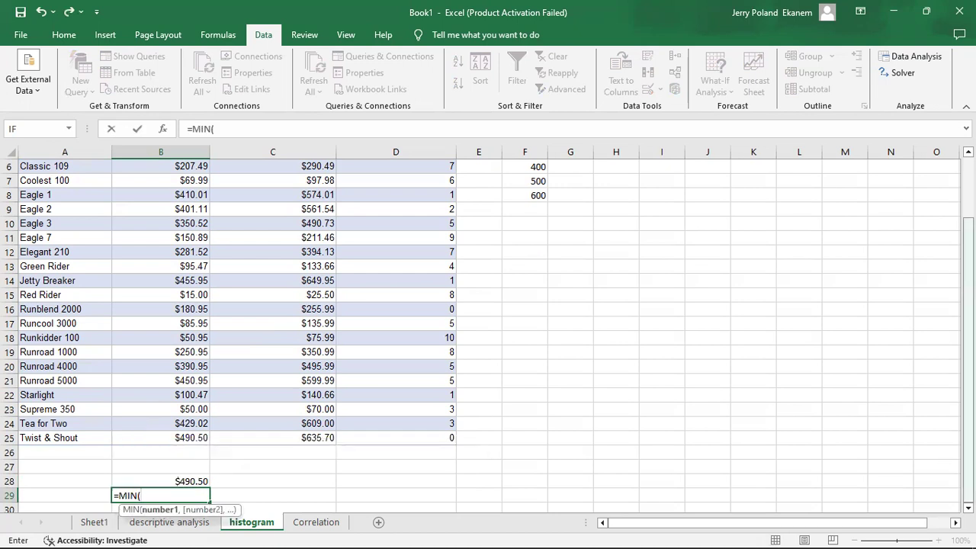
scroll(948, 317, up, 2)
click(165, 180)
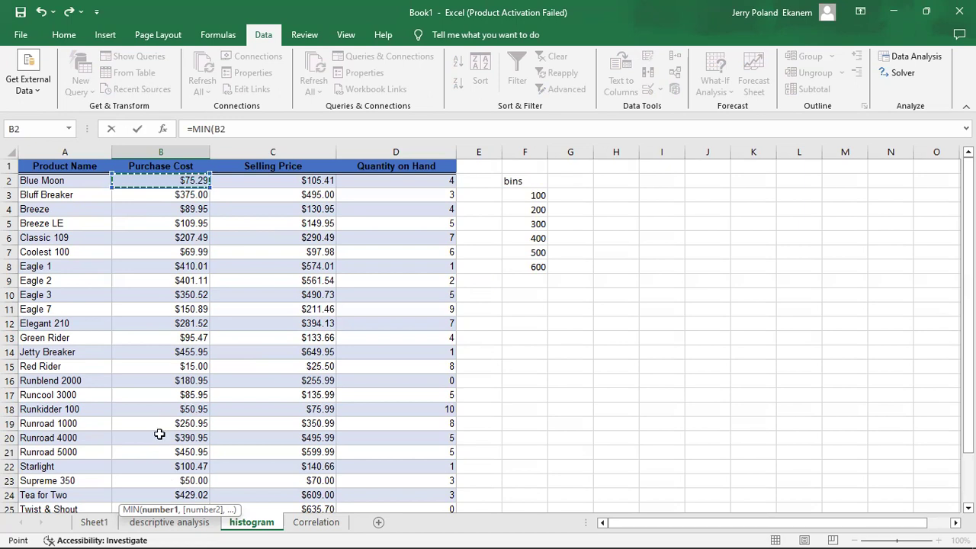
key(ctrl+shift+Down)
key(Return)
click(176, 480)
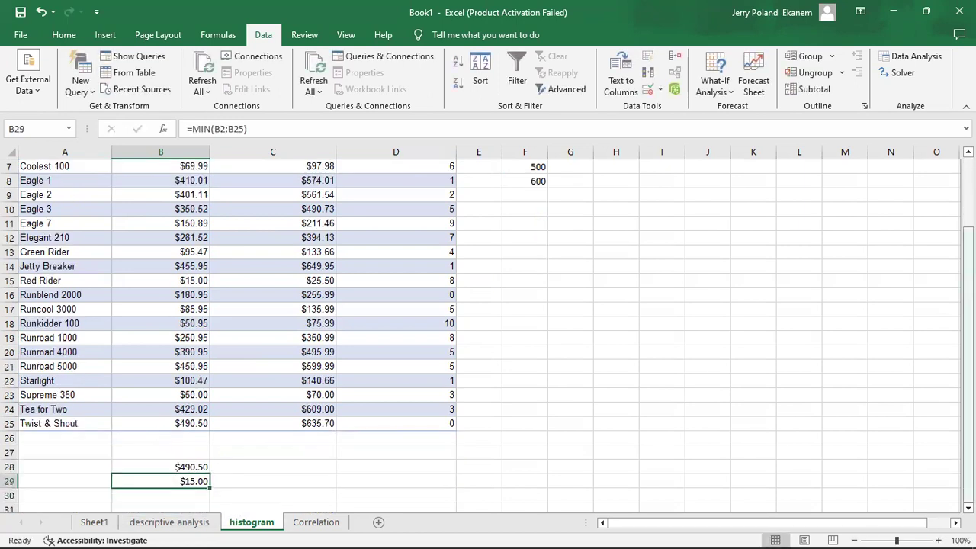
Compare the bins with the Purchase Cost maximum and minimum, and clear the 600 bin from cell F8
scroll(953, 268, up, 2)
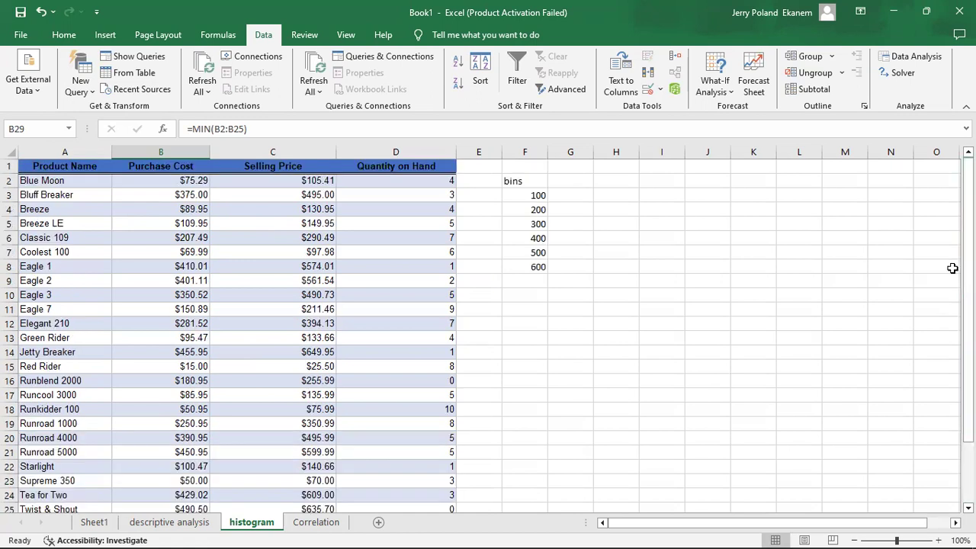
click(532, 195)
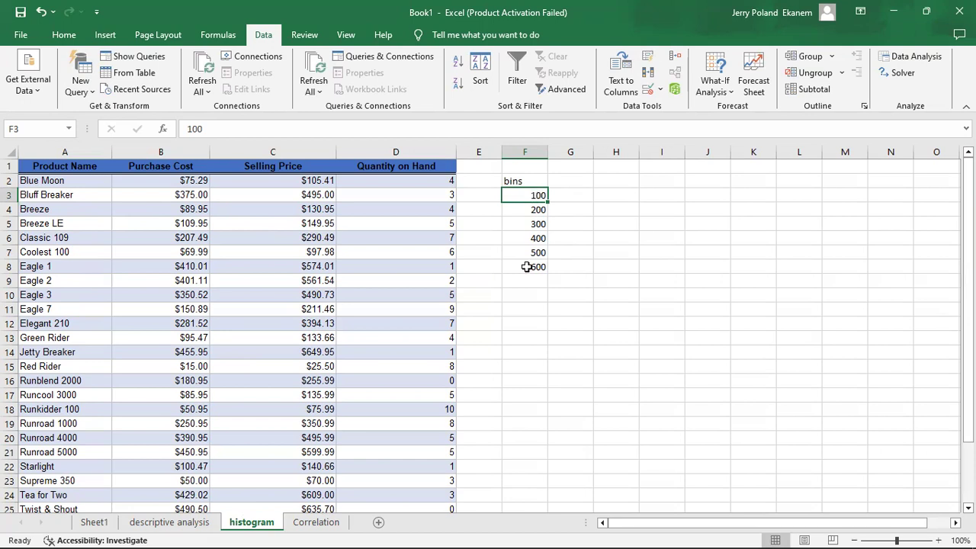
scroll(488, 327, down, 2)
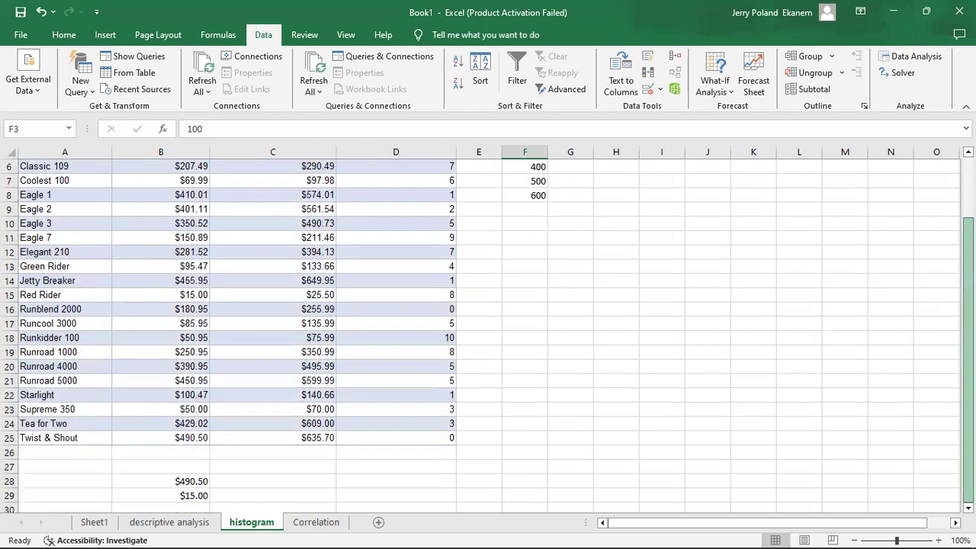
scroll(488, 327, up, 2)
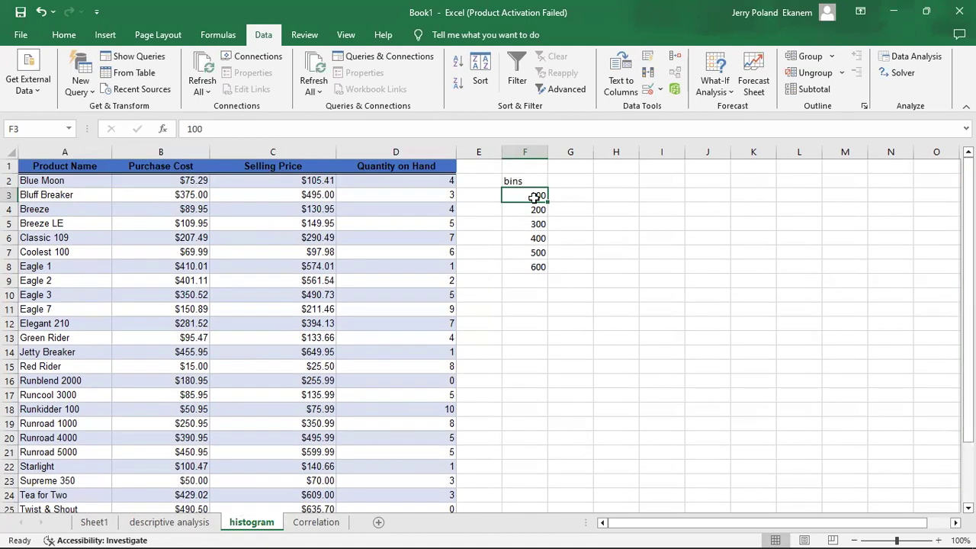
click(539, 268)
key(BackSpace)
key(Return)
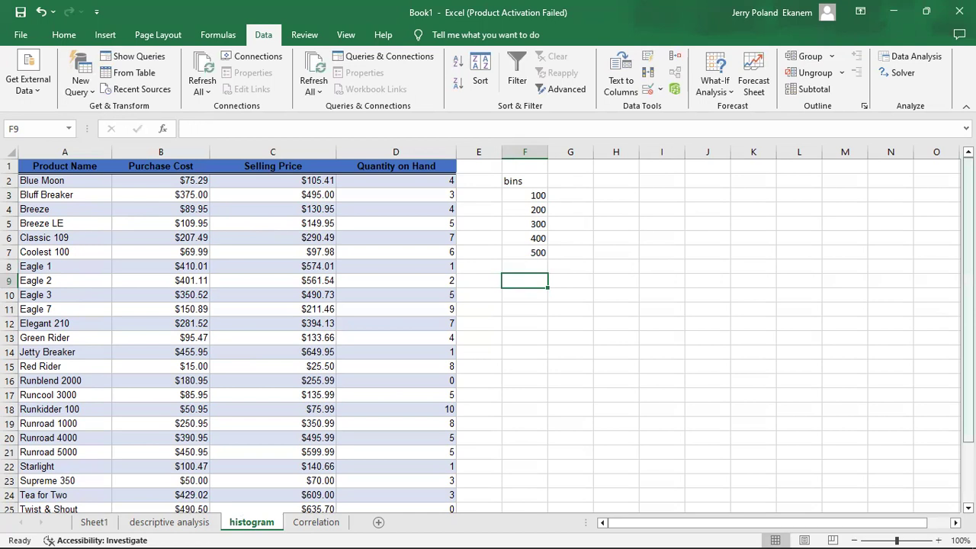
Fill the bins list in F3:F12 with the values 50 to 500 in increments of 50, replacing the existing bins
scroll(969, 305, down, 2)
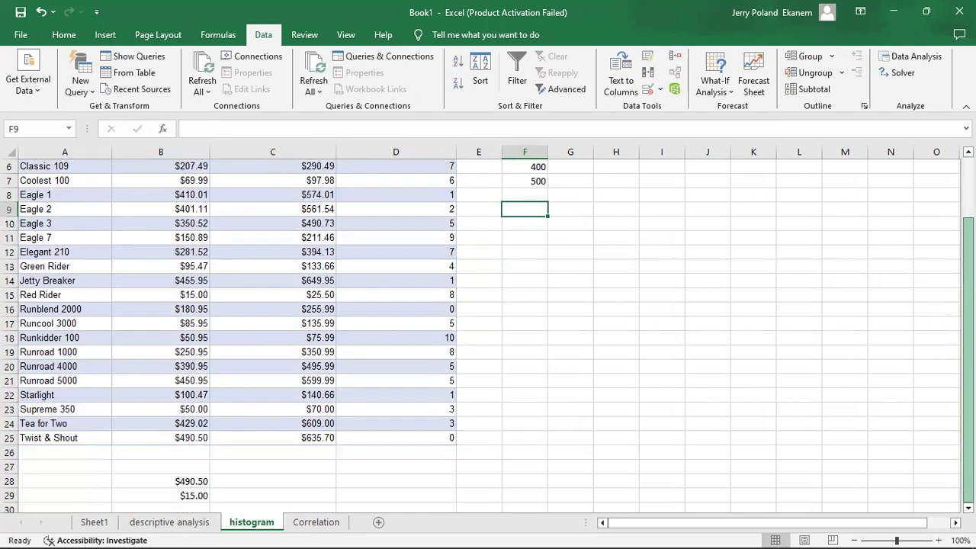
scroll(969, 305, up, 2)
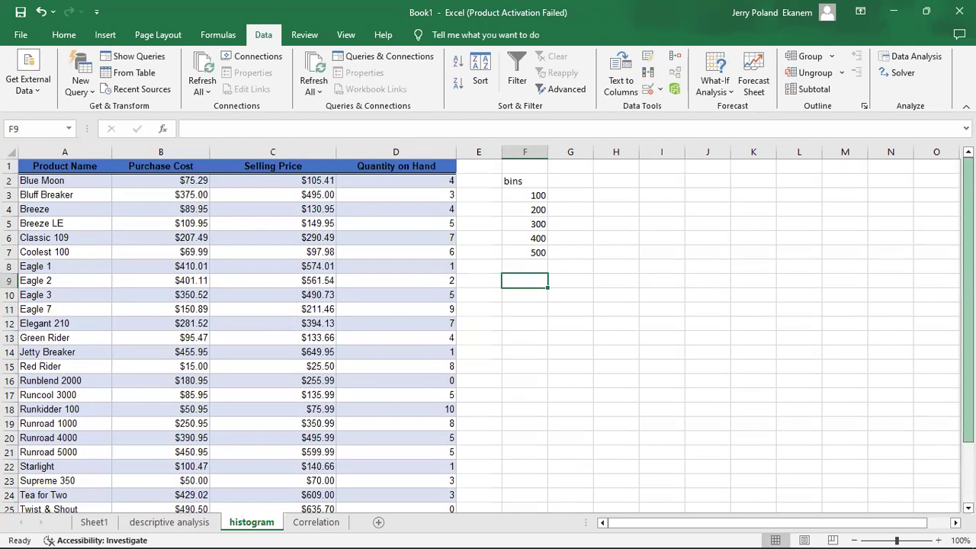
click(529, 195)
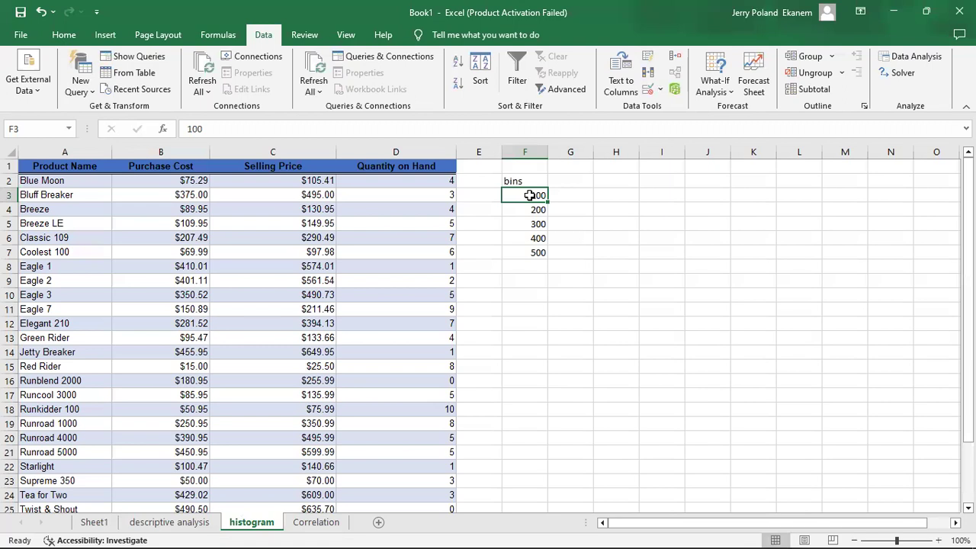
text(50)
key(Return)
text(100)
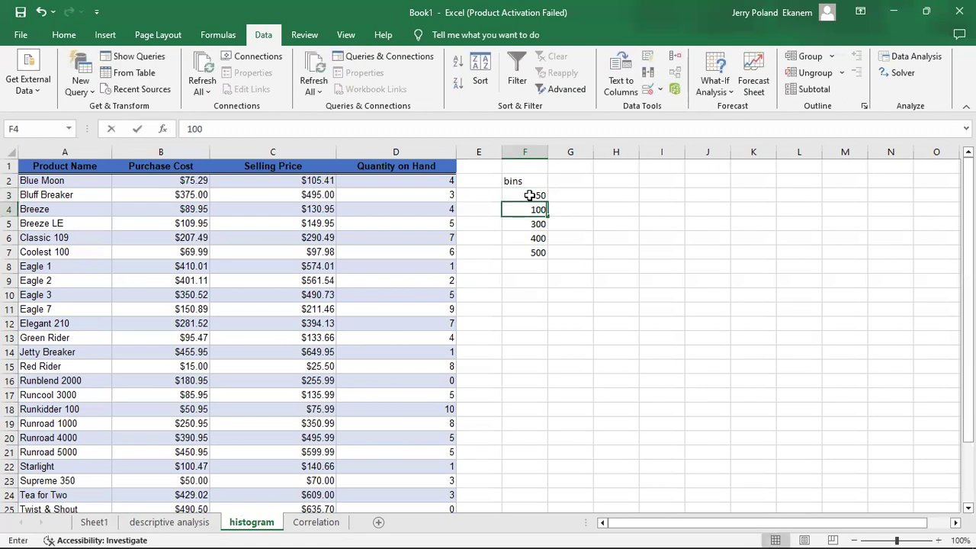
key(Return)
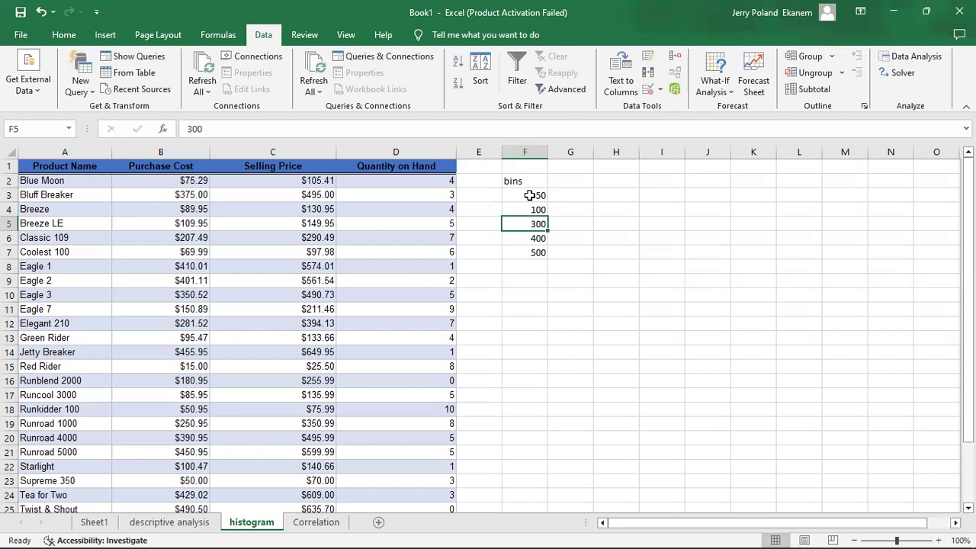
text(150)
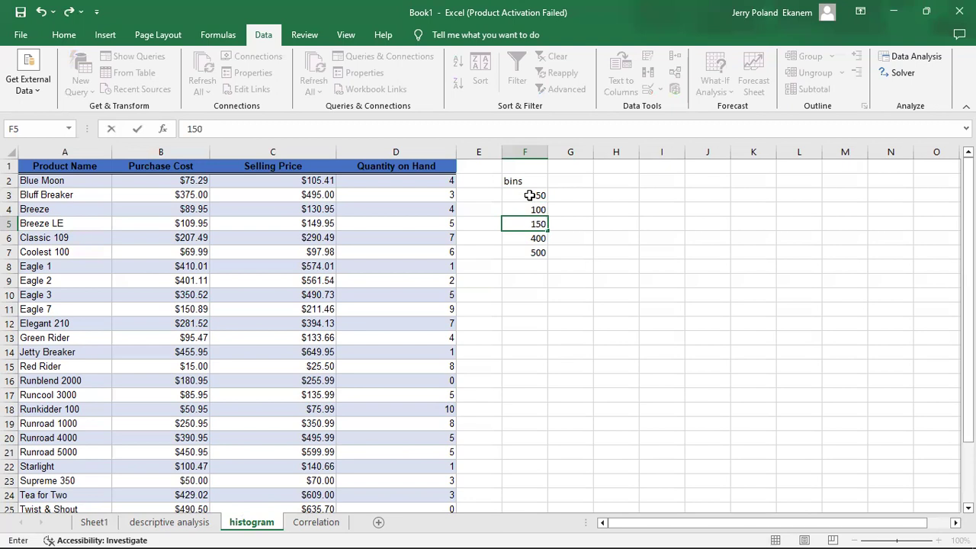
key(Return)
text(200)
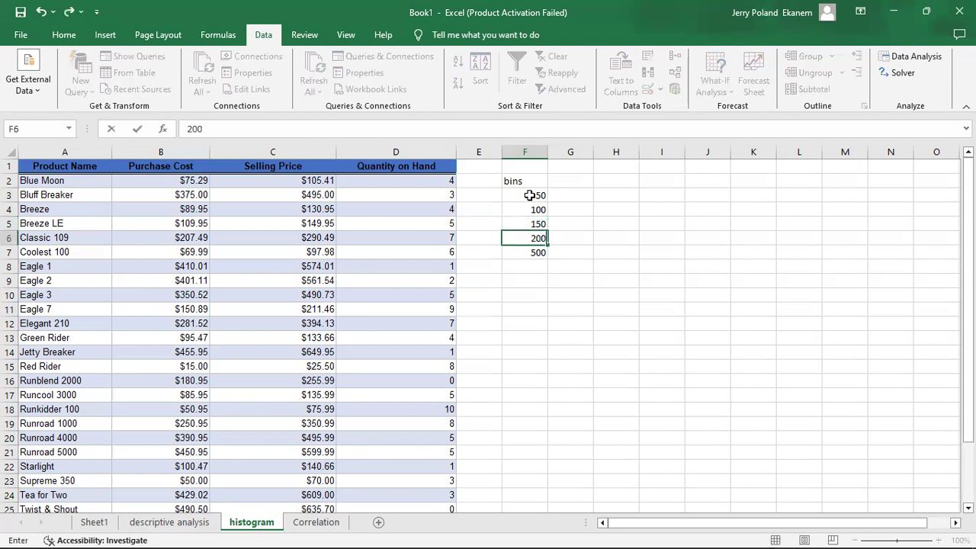
key(Return)
text(250)
key(Return)
text(300)
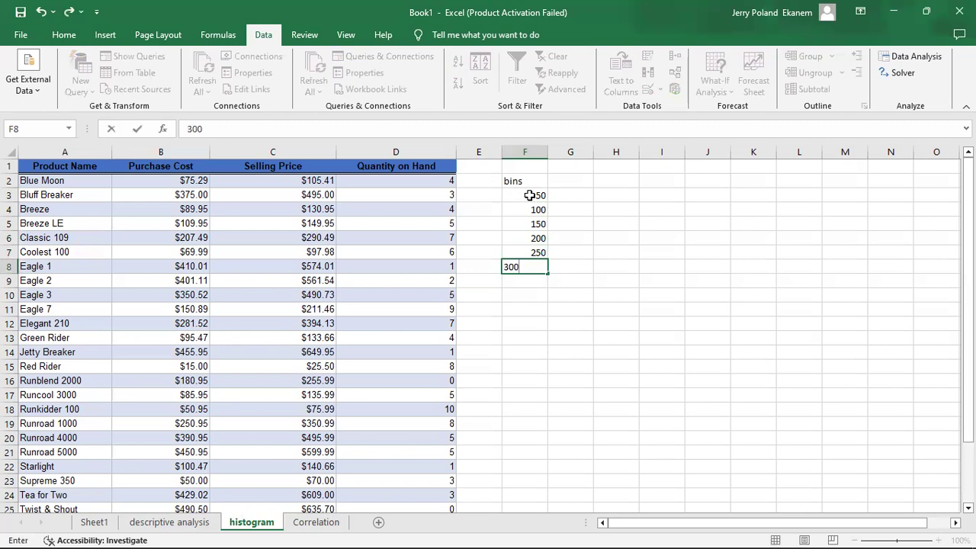
key(Return)
text(350)
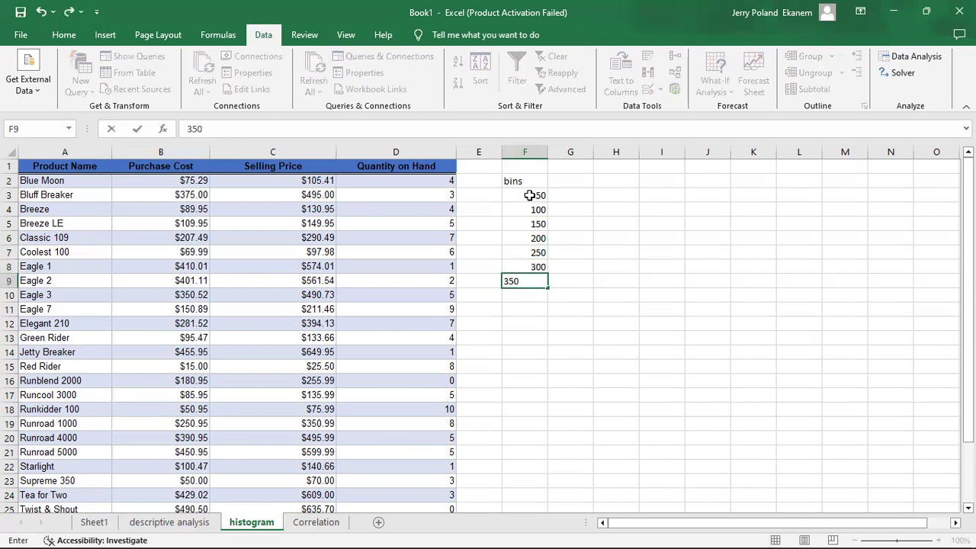
key(Return)
text(400)
key(Return)
text(450)
key(Return)
text(500)
key(Return)
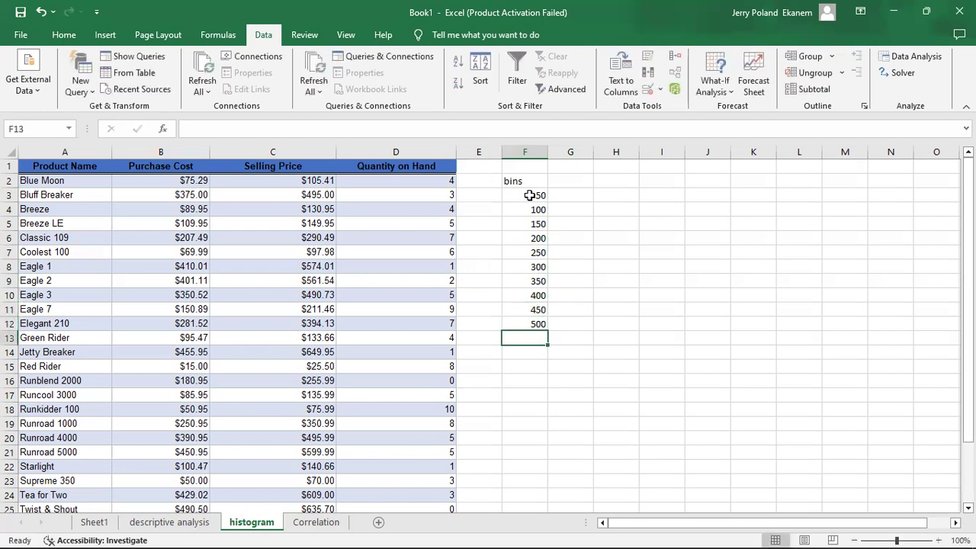
text(550)
key(Return)
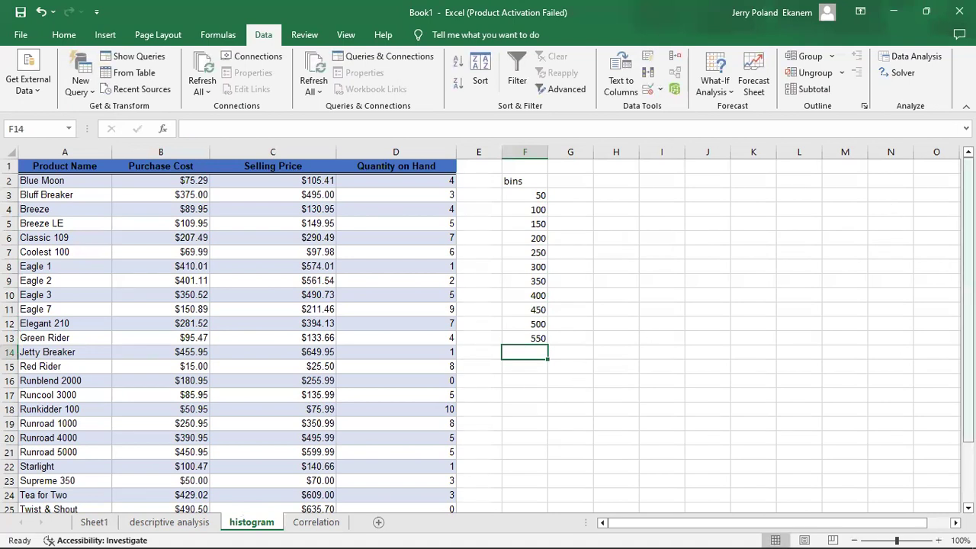
scroll(488, 335, down, 2)
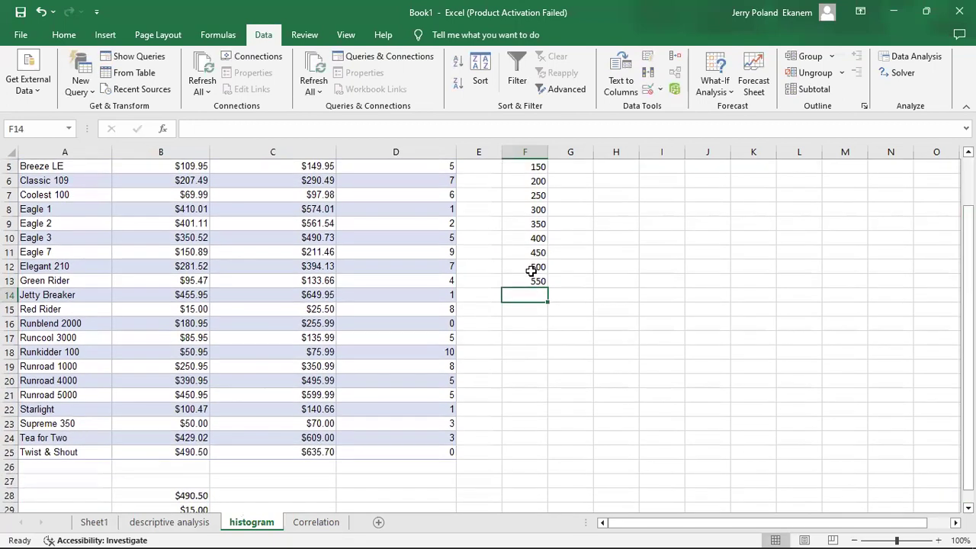
click(530, 267)
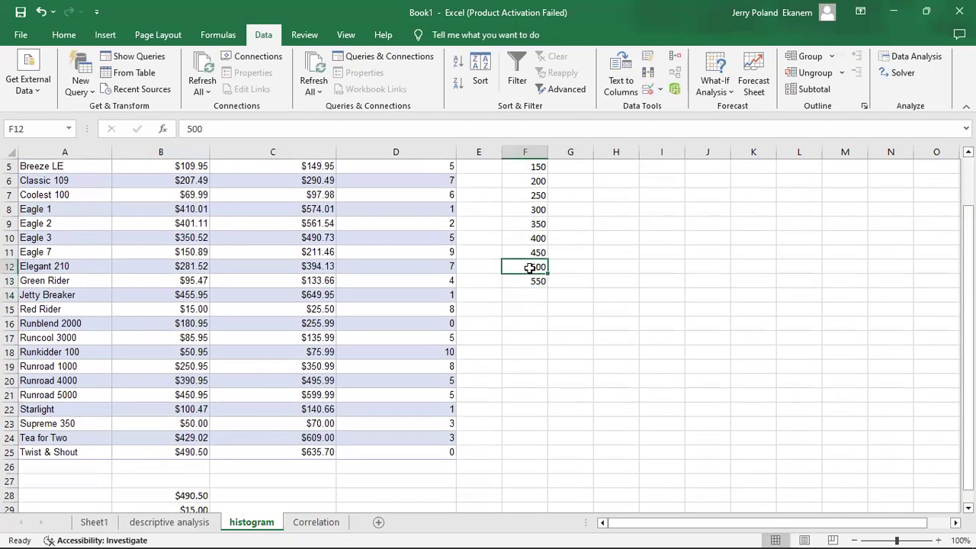
click(529, 283)
key(Delete)
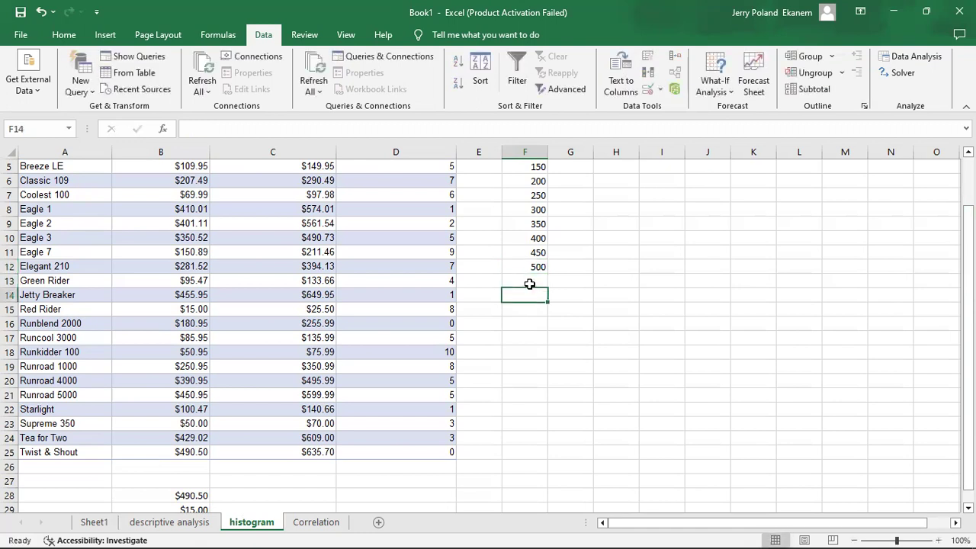
click(536, 240)
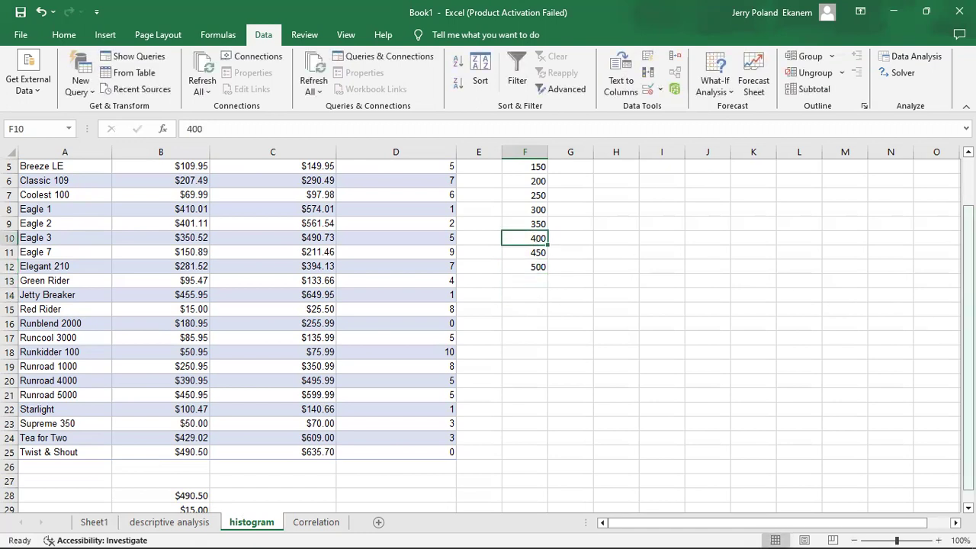
Start the Histogram analysis tool and set its input range to the Purchase Cost column, B1:B25, including the header
scroll(968, 343, up, 2)
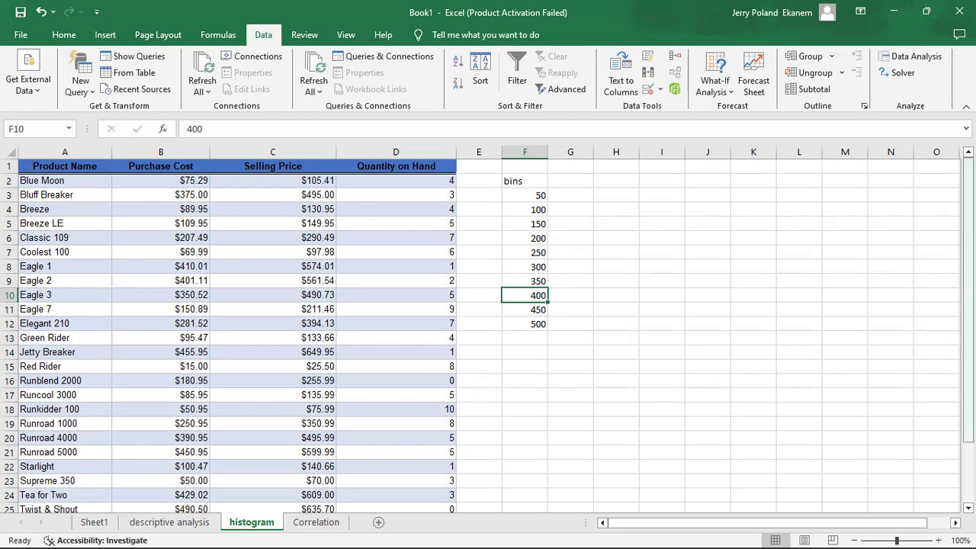
click(910, 56)
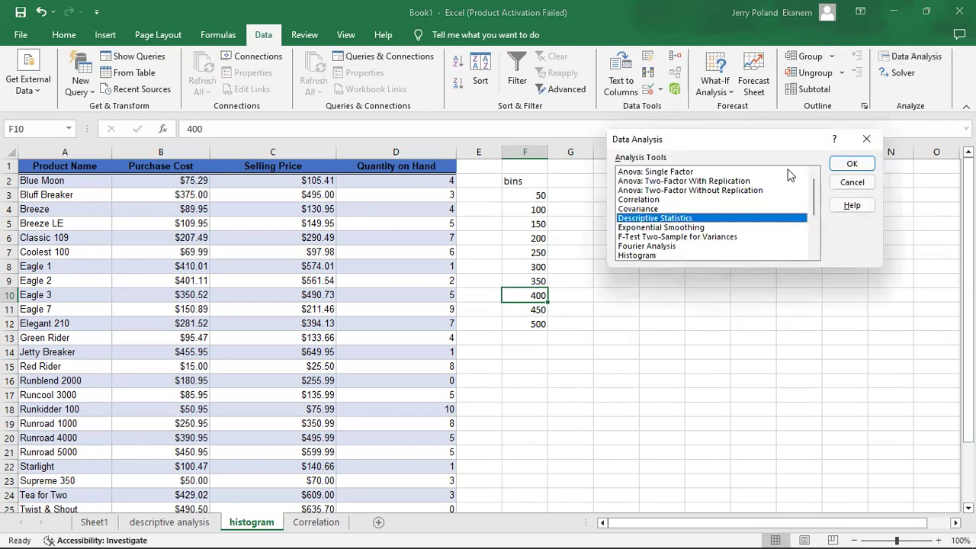
click(649, 255)
click(852, 165)
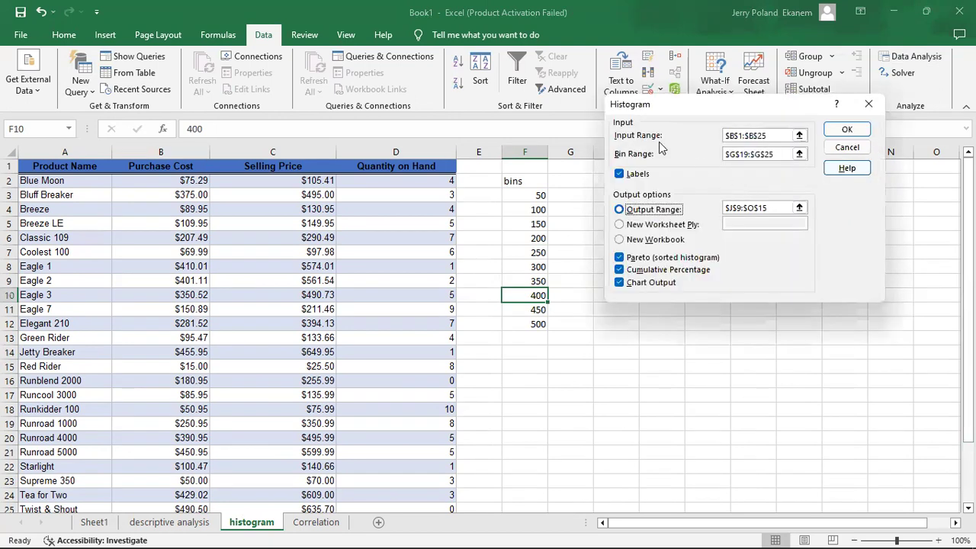
click(799, 136)
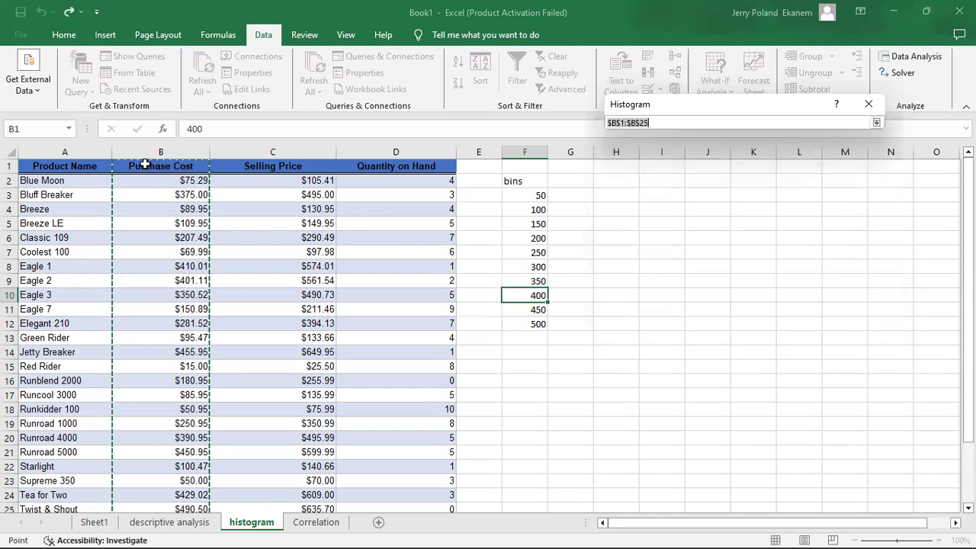
click(144, 165)
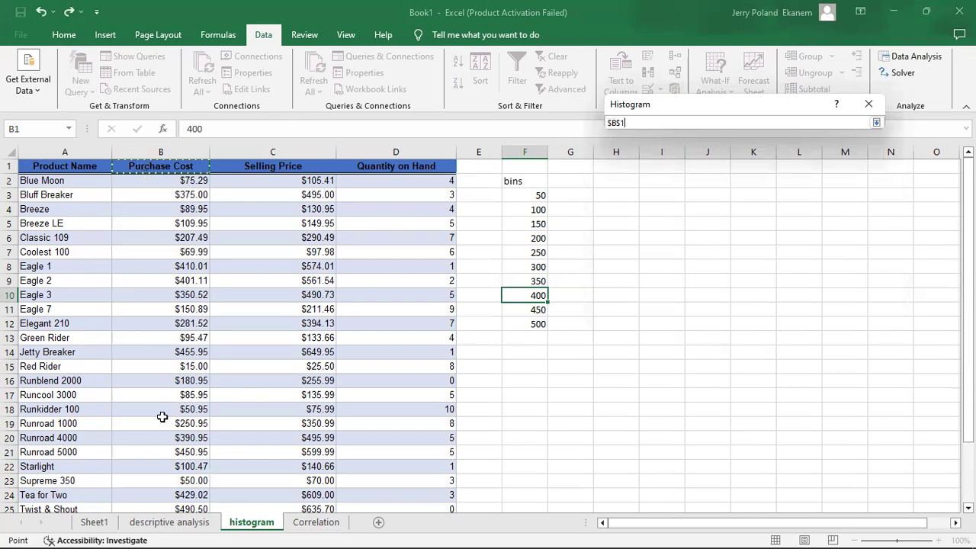
key(ctrl+shift+Down)
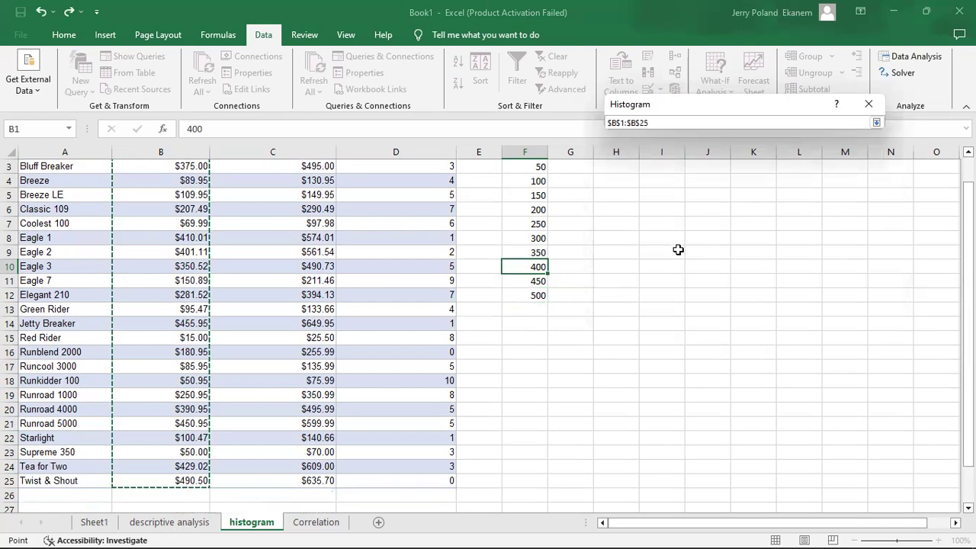
click(874, 104)
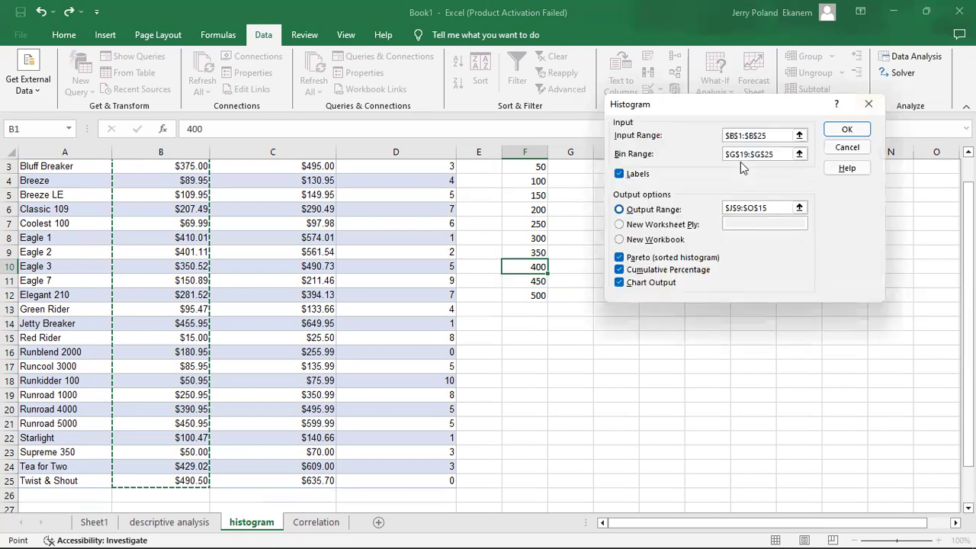
Set the histogram's bin range to F2:F12, including the bins heading
click(800, 154)
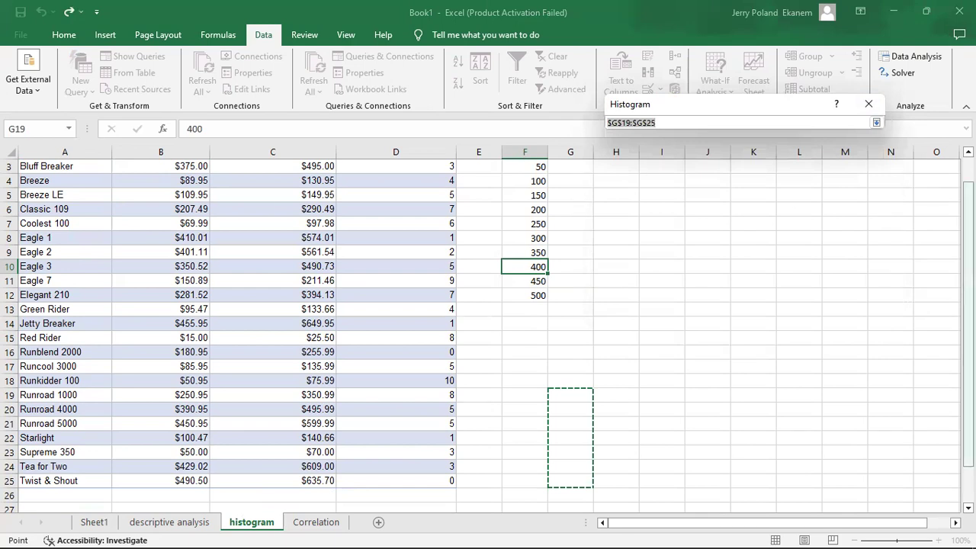
scroll(488, 336, up, 1)
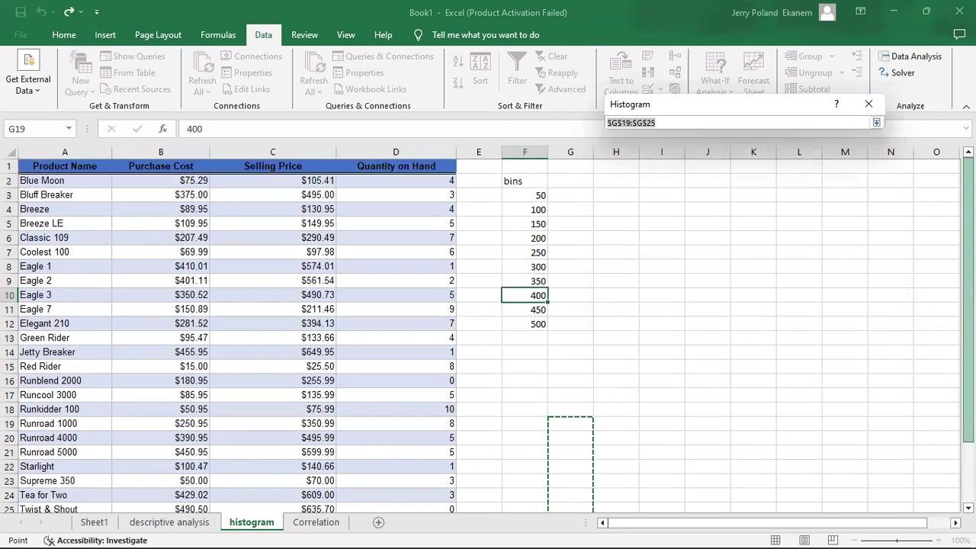
click(516, 181)
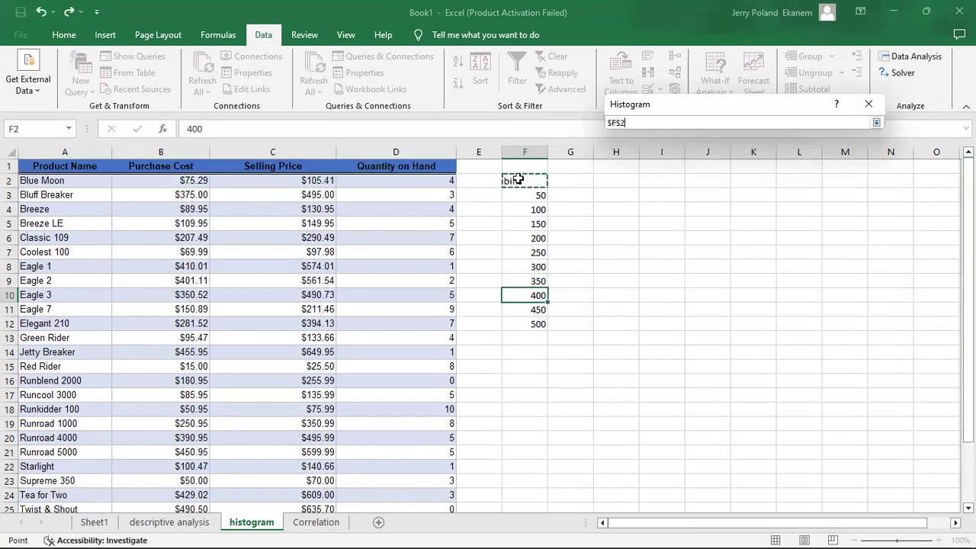
shift+click(539, 322)
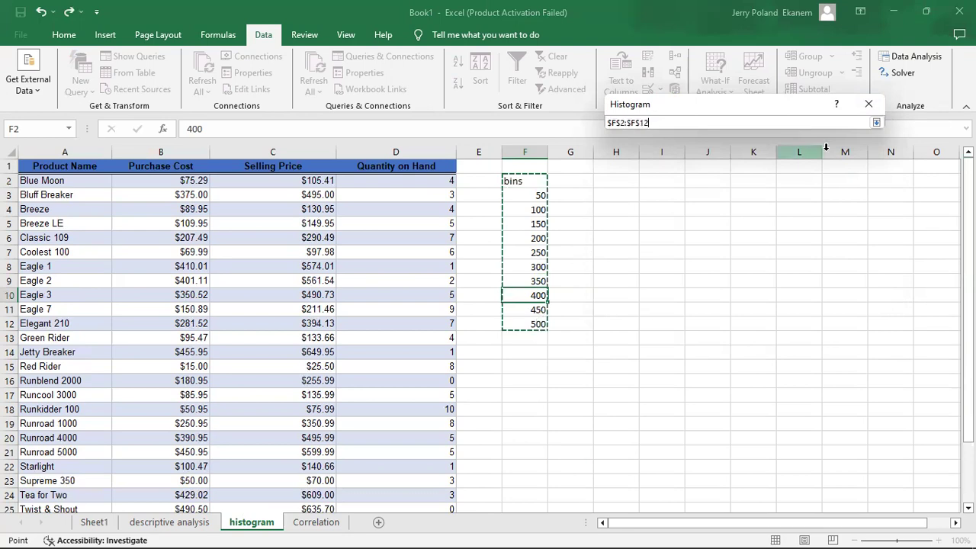
click(873, 107)
click(642, 177)
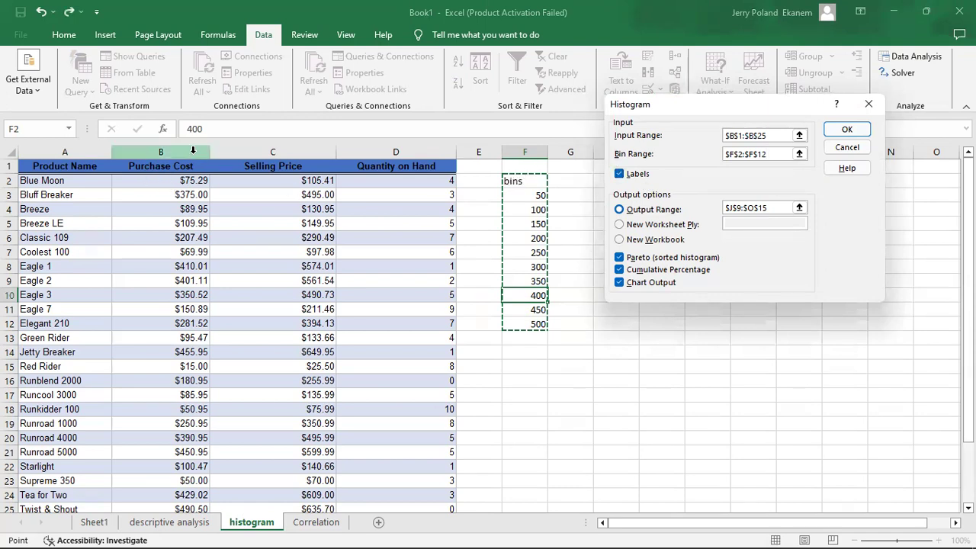
Set the histogram's output range to cell H6 on the current sheet
click(799, 208)
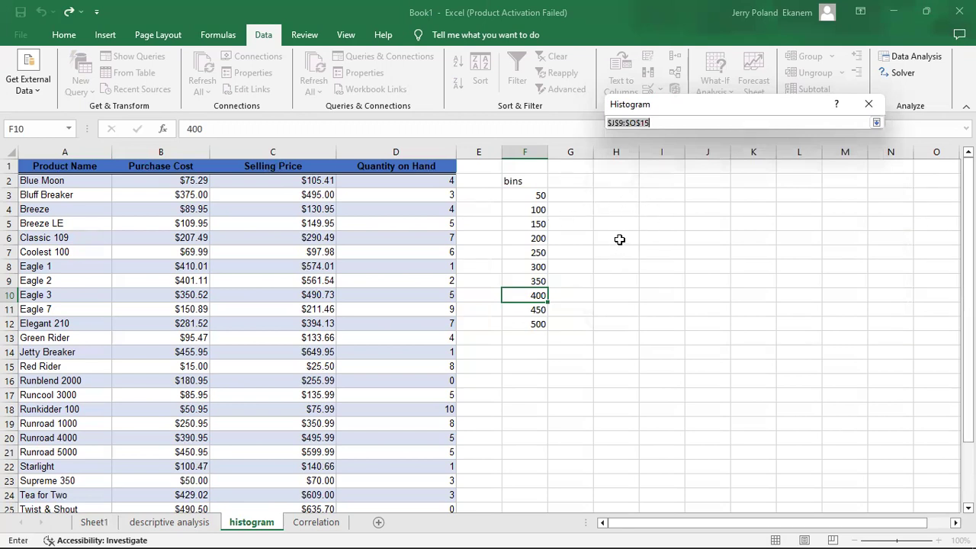
click(616, 237)
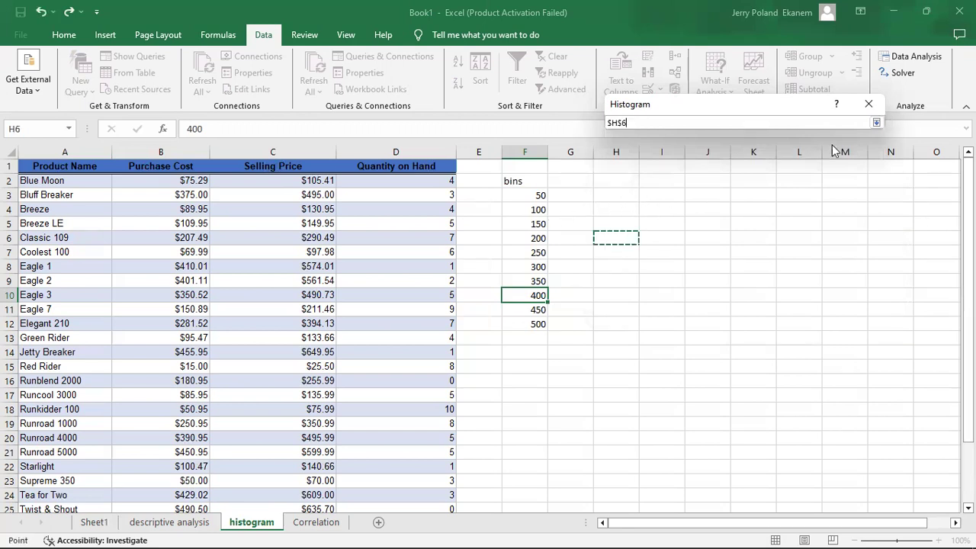
click(868, 104)
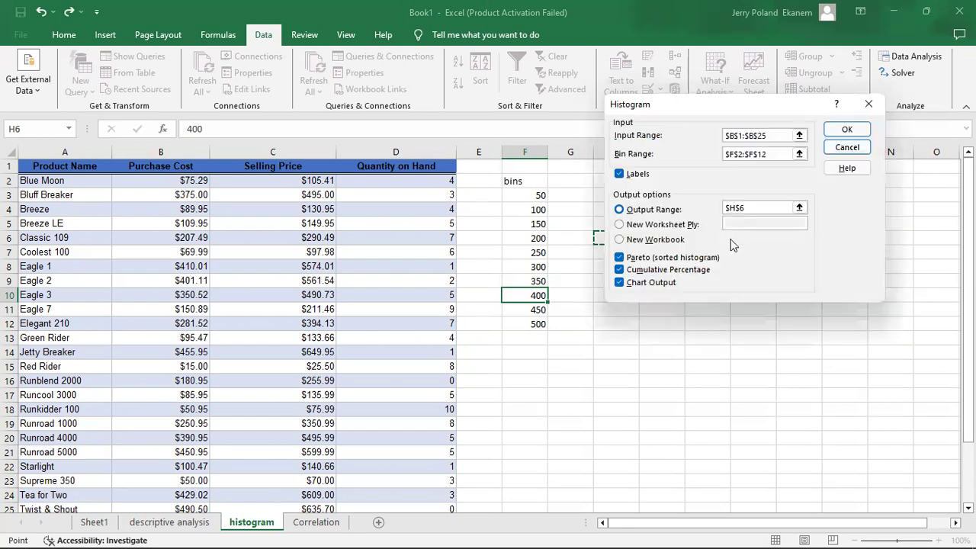
Generate the histogram with the Pareto, Cumulative Percentage and Chart Output options enabled
click(620, 258)
double_click(620, 270)
click(620, 283)
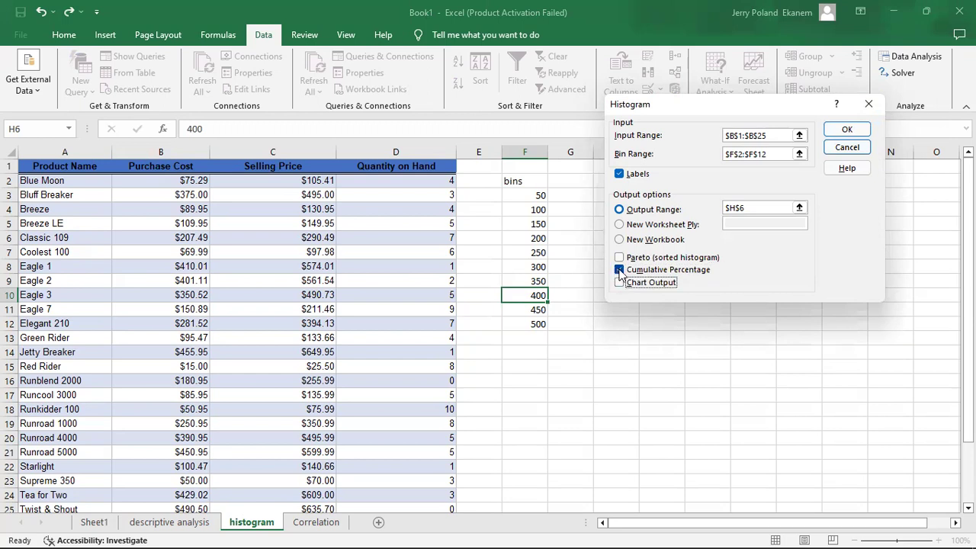
click(619, 270)
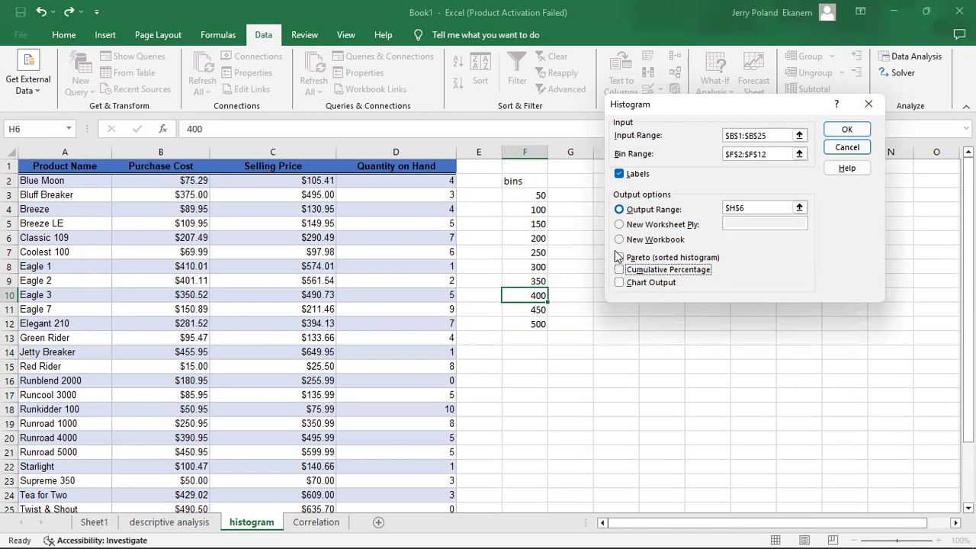
click(619, 258)
click(620, 270)
click(620, 283)
click(848, 129)
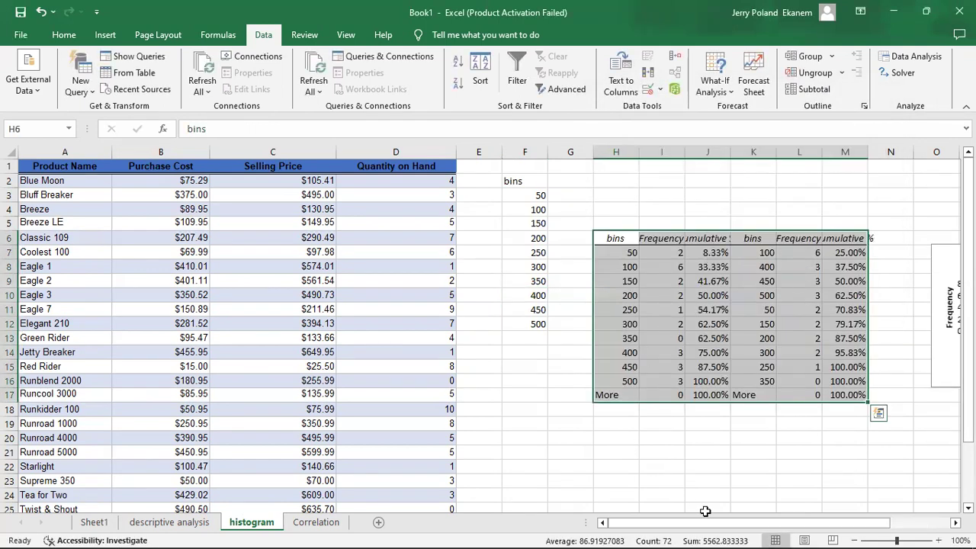
Widen column J to fit the Cumulative % heading and examine the cumulative percentages beneath it
drag(715, 528, 760, 527)
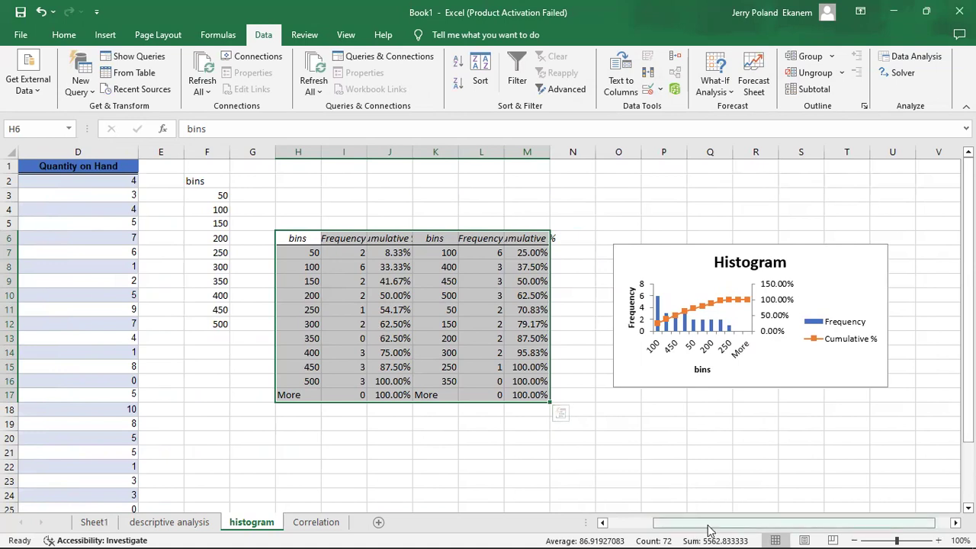
drag(708, 529, 616, 526)
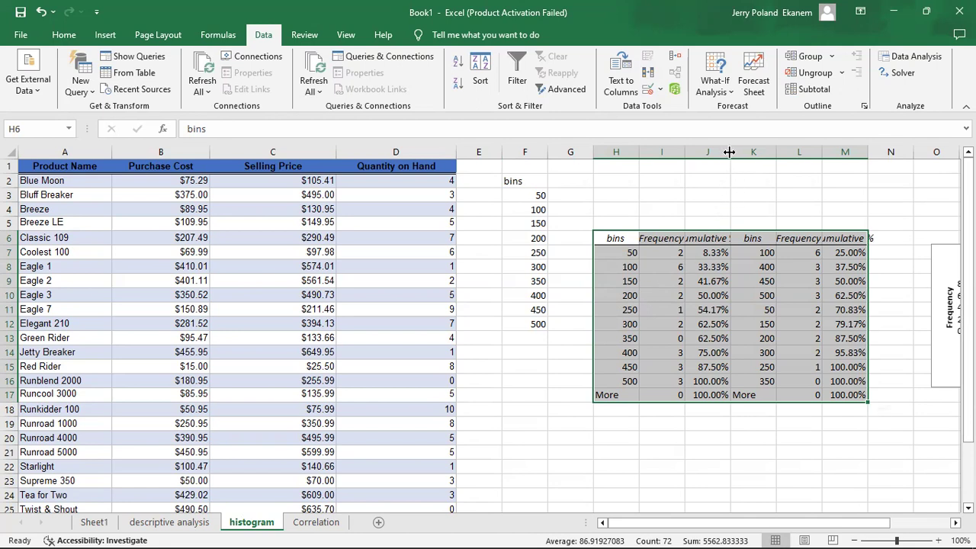
drag(759, 152, 760, 153)
click(729, 240)
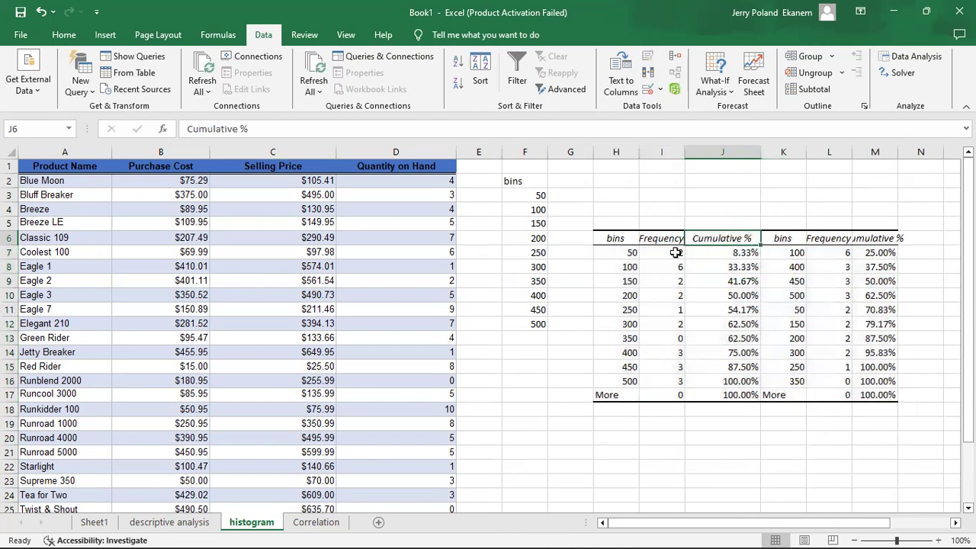
click(737, 253)
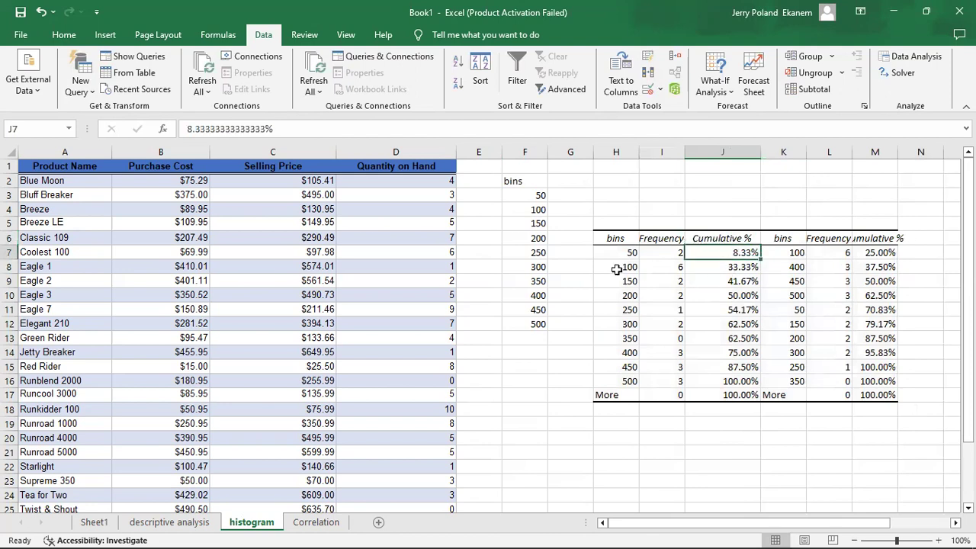
click(728, 308)
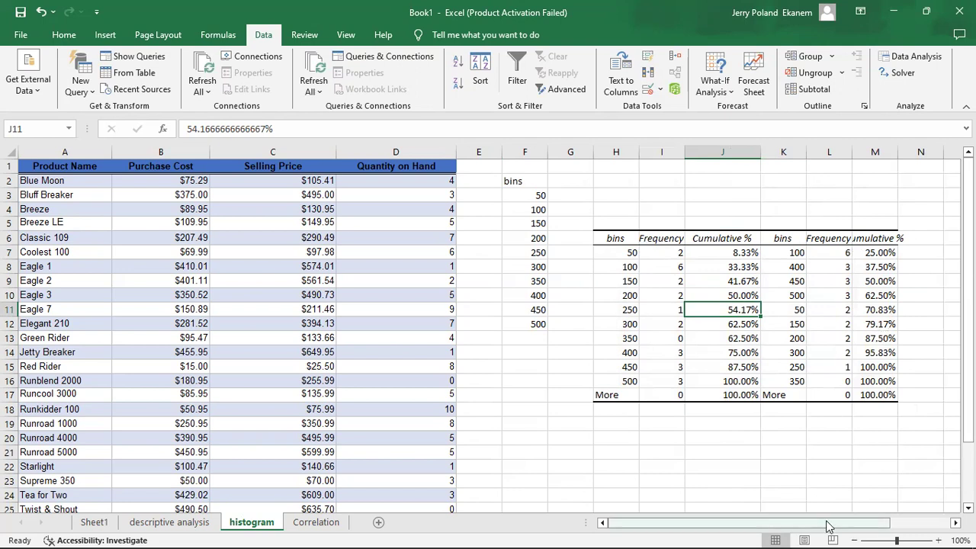
Enlarge the Histogram chart so it spans roughly columns O to X and rows 3 to 17
drag(829, 525, 900, 528)
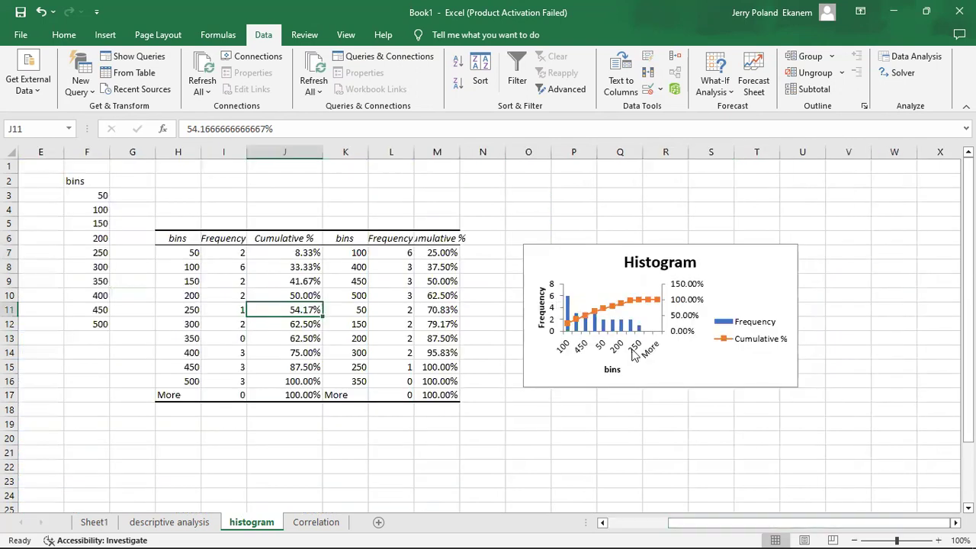
click(779, 260)
drag(798, 245, 905, 191)
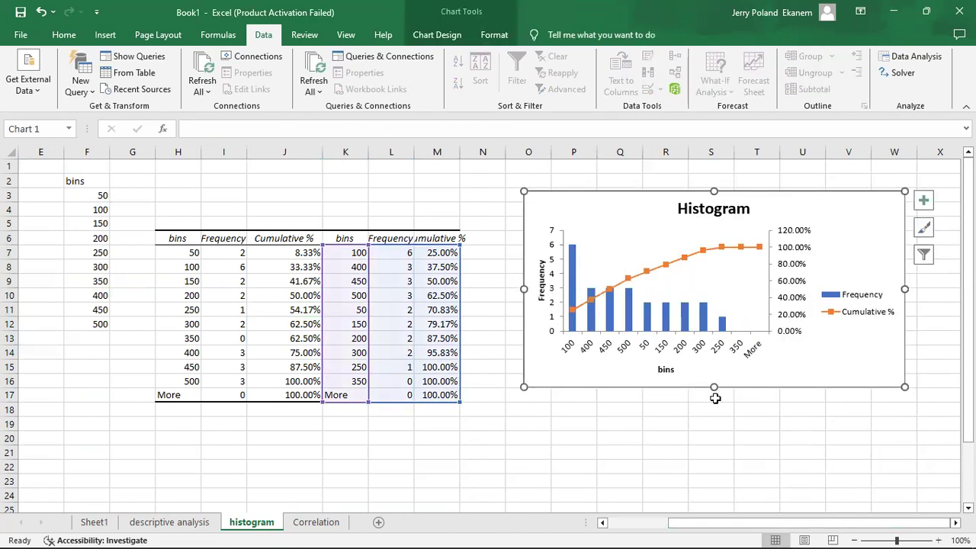
drag(905, 387, 948, 396)
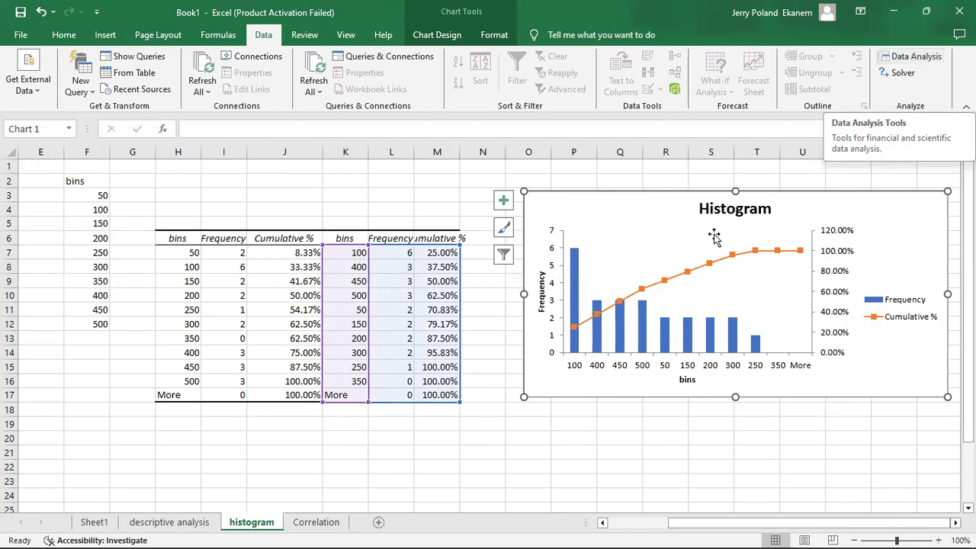
Switch to the Correlation sheet and select the "Correlation of Purchase Cost and Selling Price" label in G19
click(314, 523)
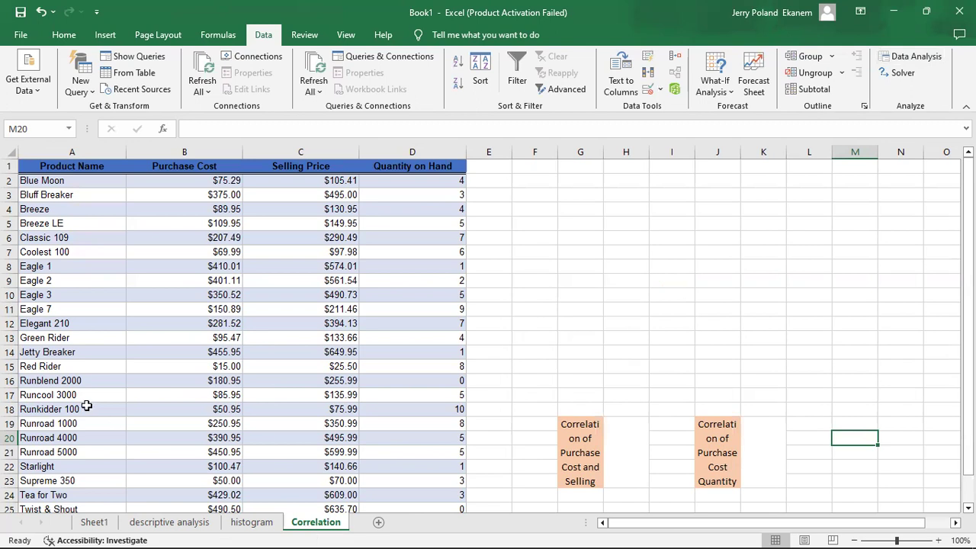
click(197, 180)
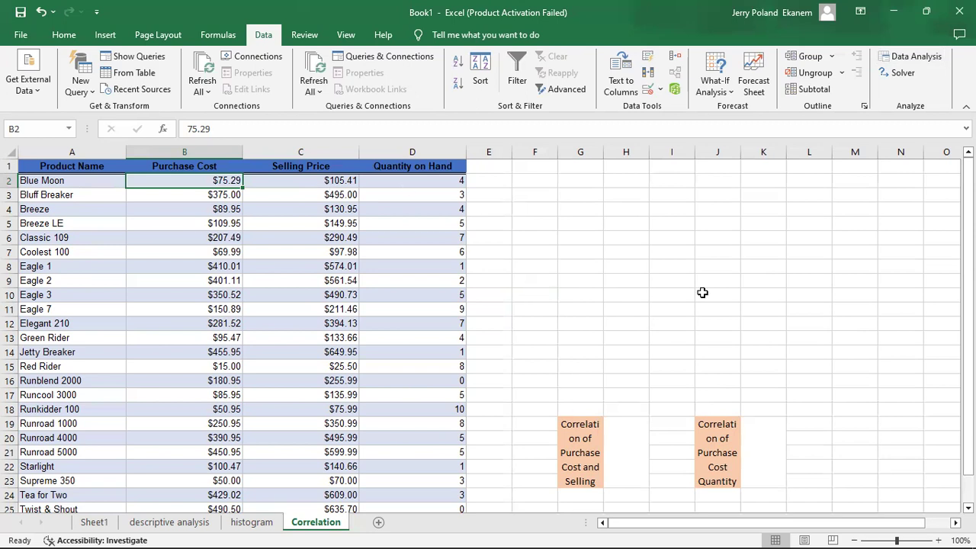
scroll(488, 335, down, 1)
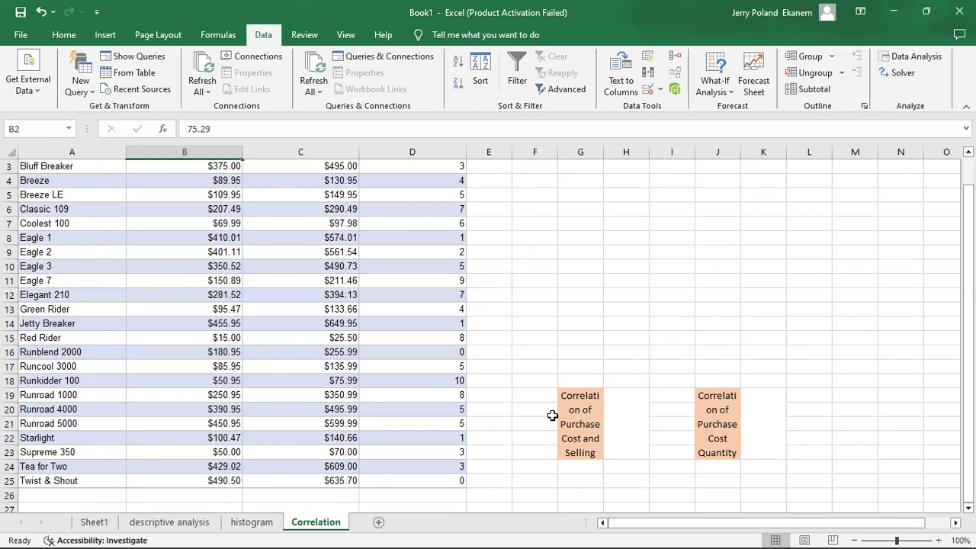
click(590, 422)
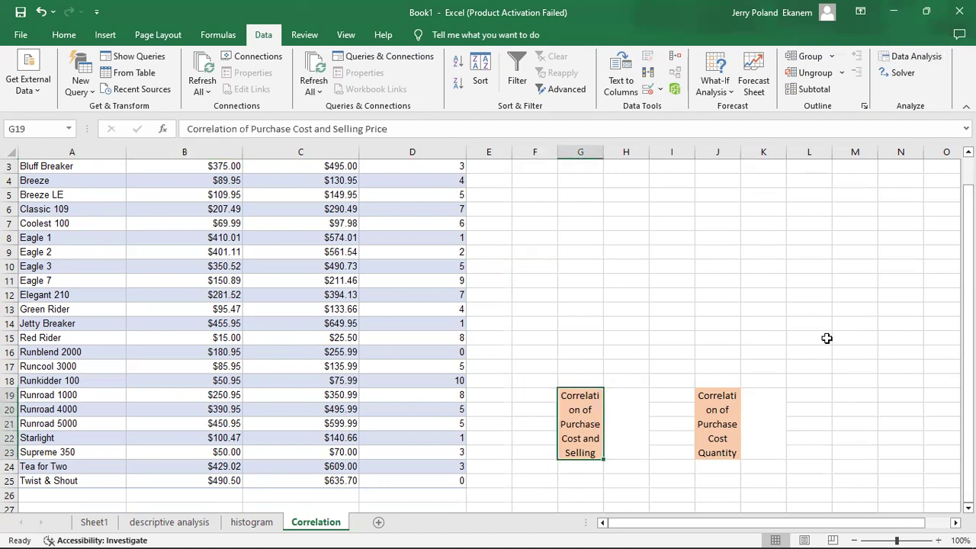
Start a CORREL formula in H19 with the Purchase Cost values B2:B25 as the first array
scroll(488, 336, up, 1)
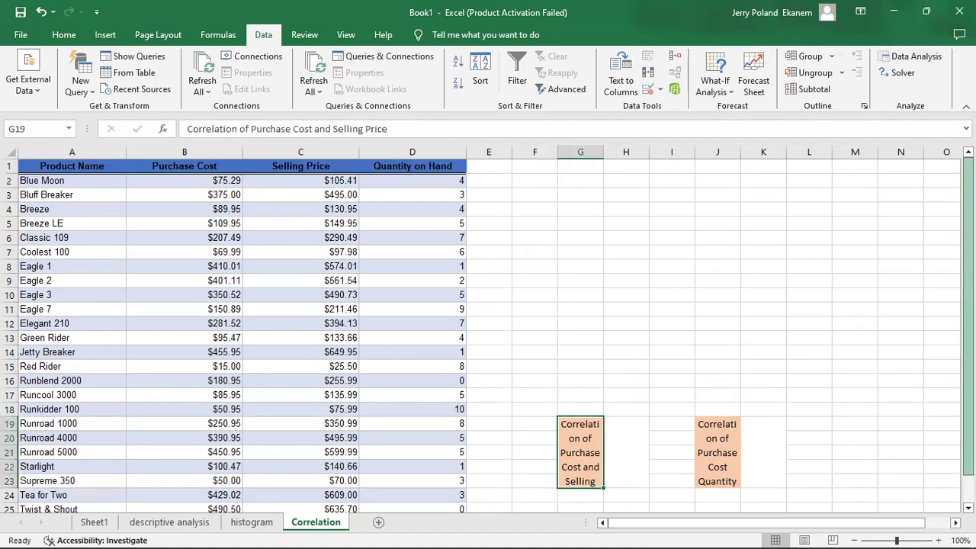
click(618, 449)
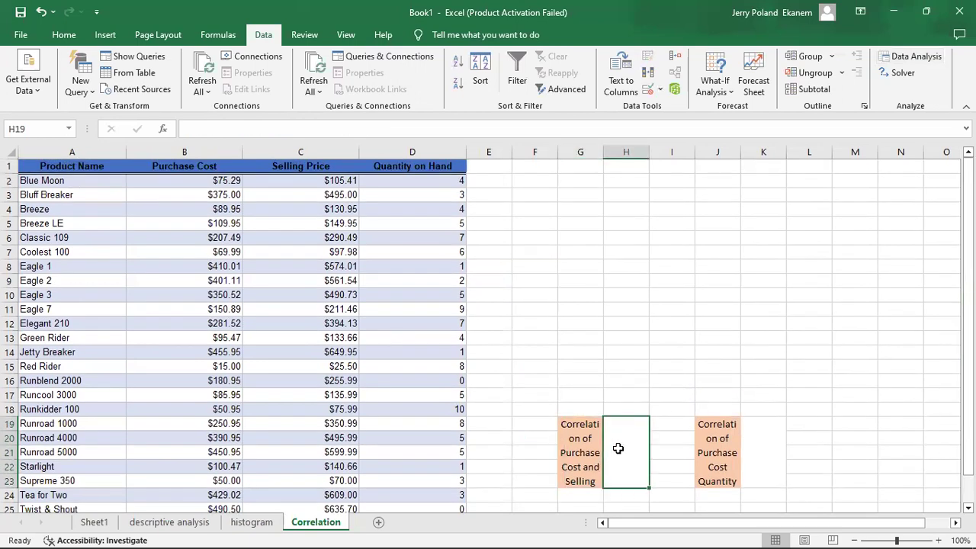
text(=)
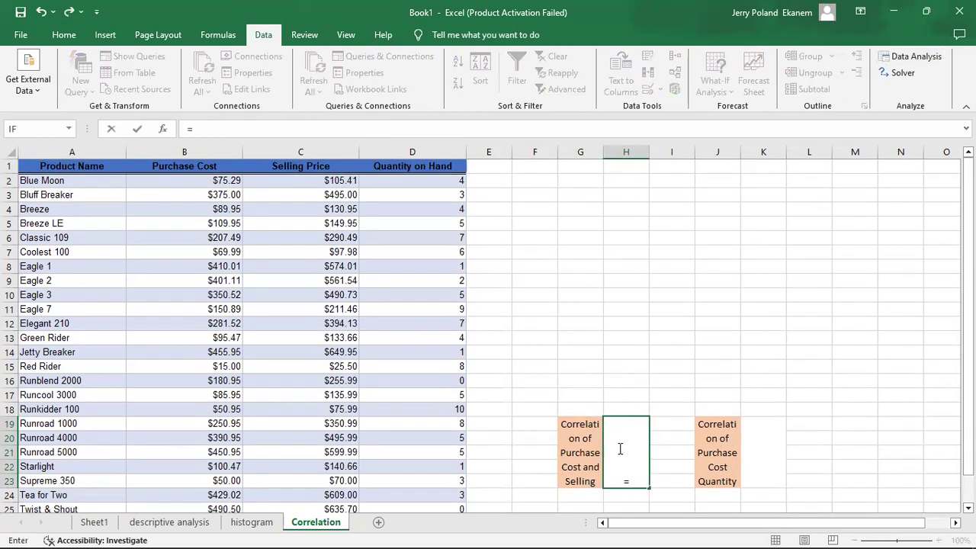
text(corr)
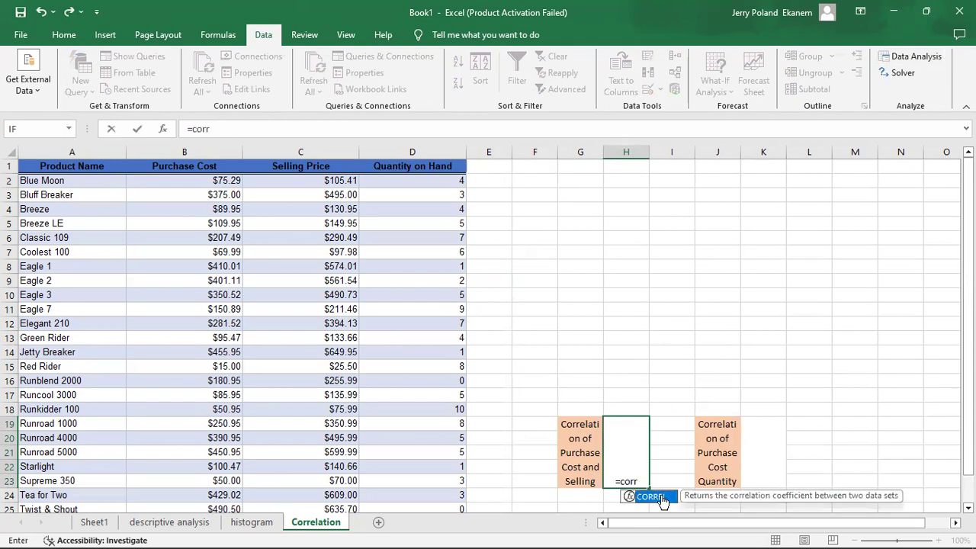
double_click(661, 498)
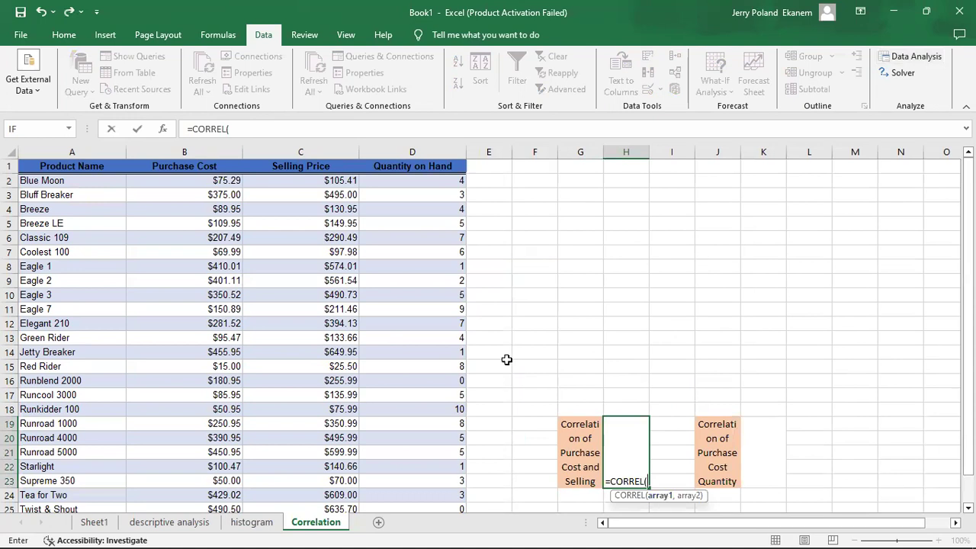
click(200, 179)
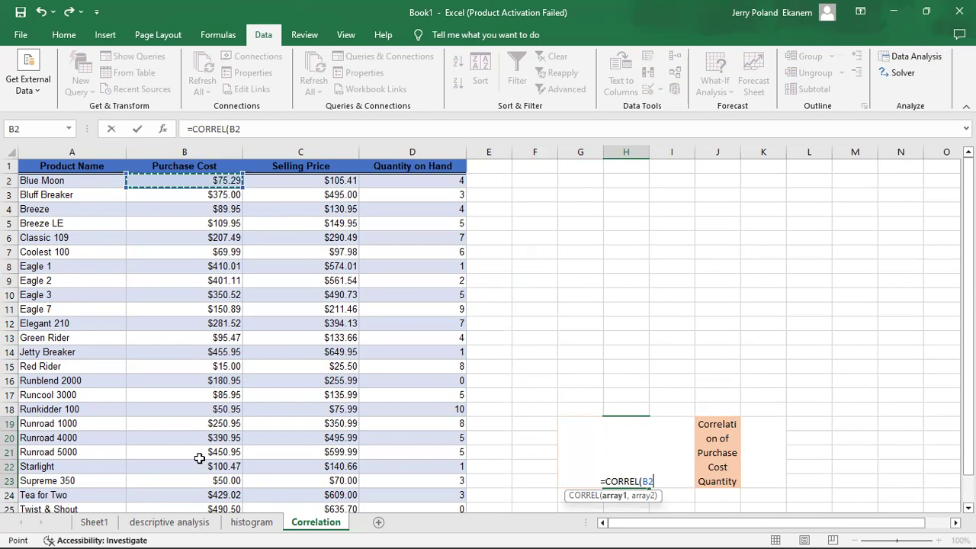
key(ctrl+shift+Down)
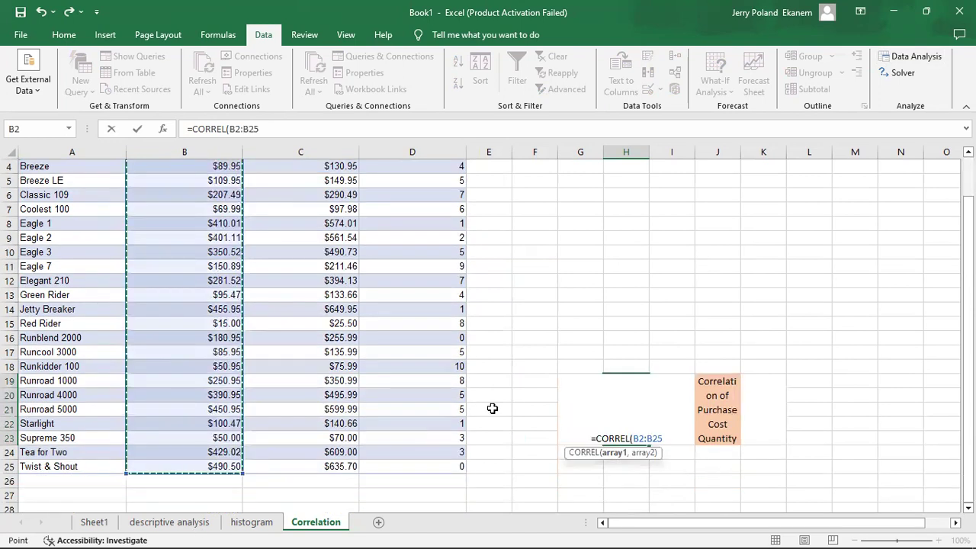
text(,)
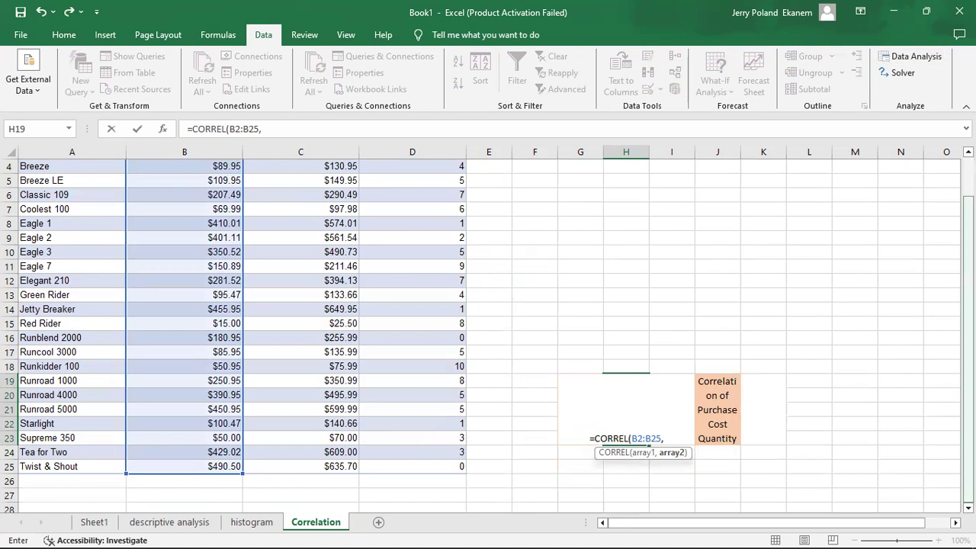
Complete the H19 formula with the Selling Price values C2:C25 as the second array
scroll(488, 327, up, 1)
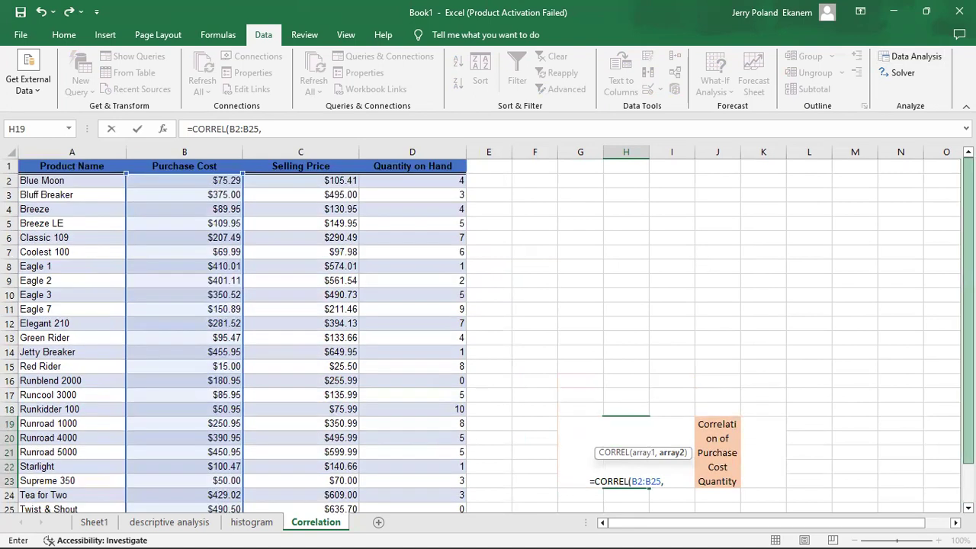
click(298, 180)
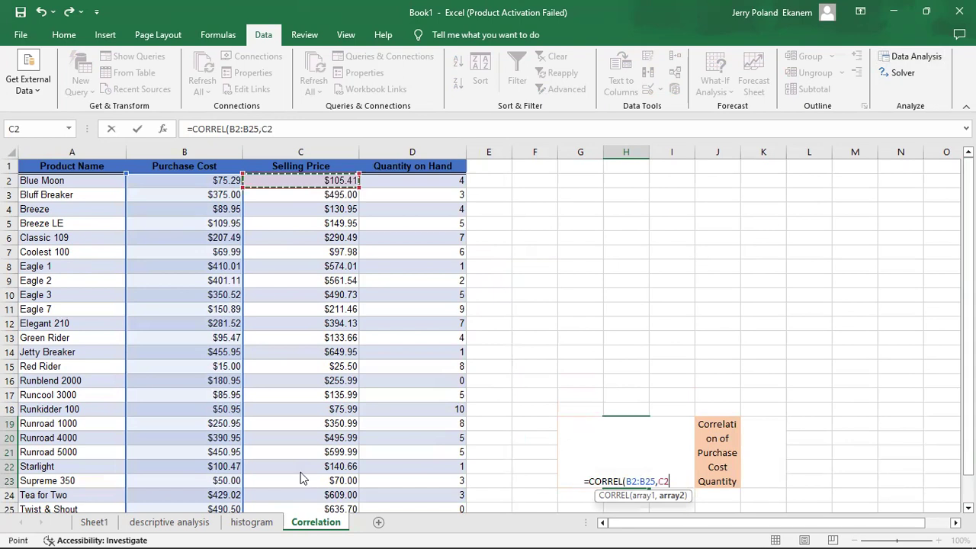
key(ctrl+shift+Down)
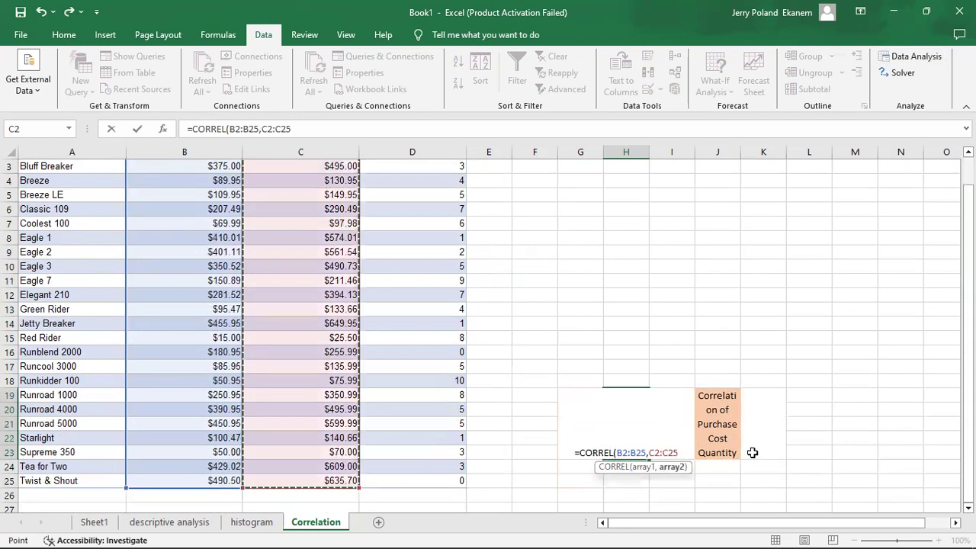
key(Return)
key(Up)
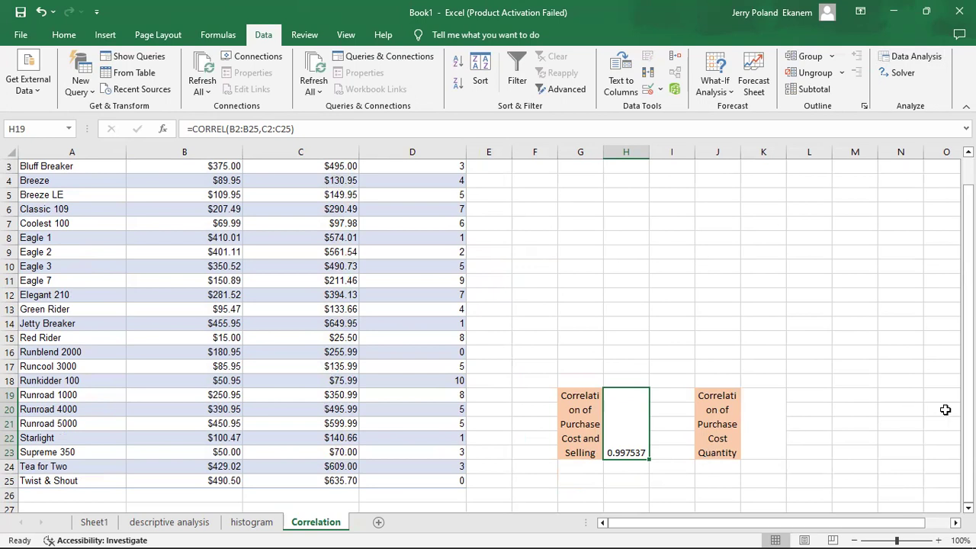
Start a CORREL formula in K19 with the Purchase Cost values B2:B25 as the first array
scroll(488, 335, up, 1)
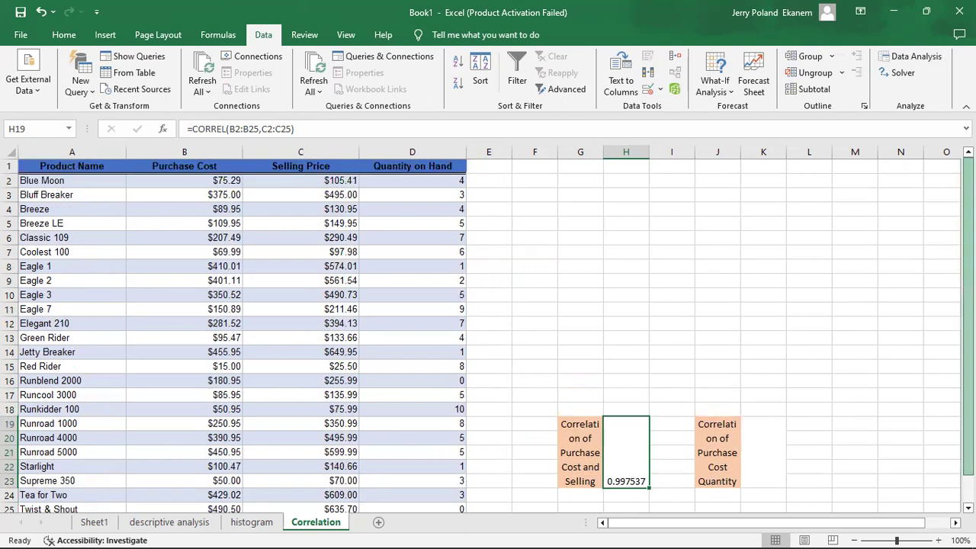
scroll(760, 445, down, 1)
scroll(760, 445, up, 1)
click(763, 445)
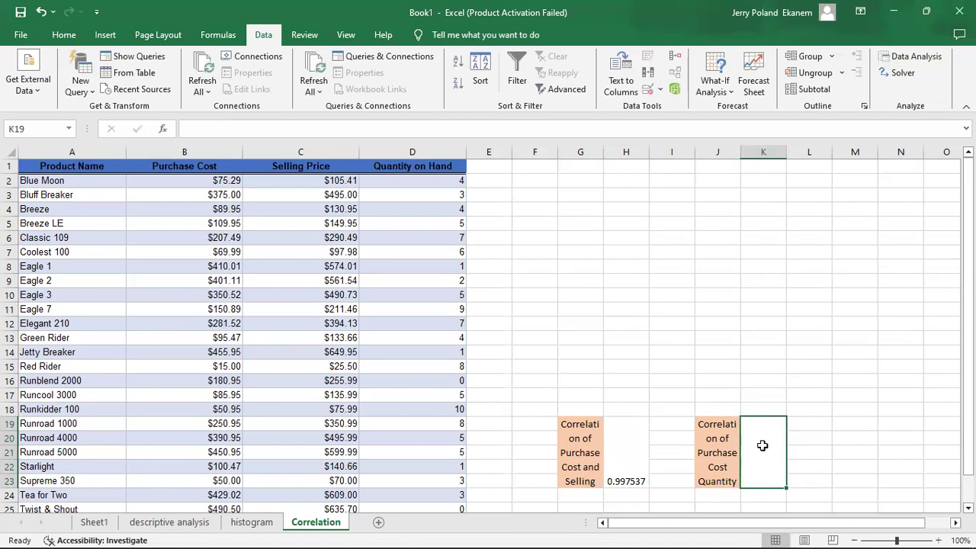
text(=c)
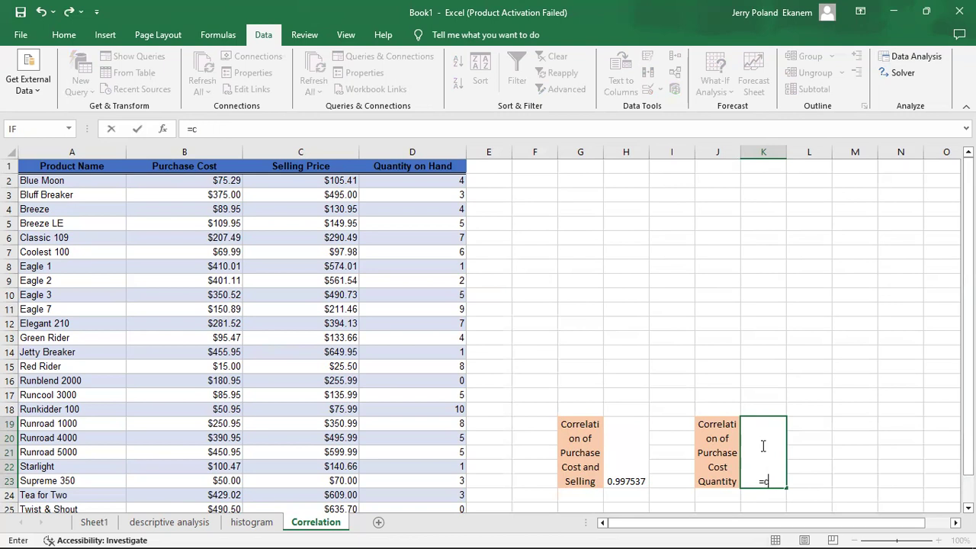
text(orr)
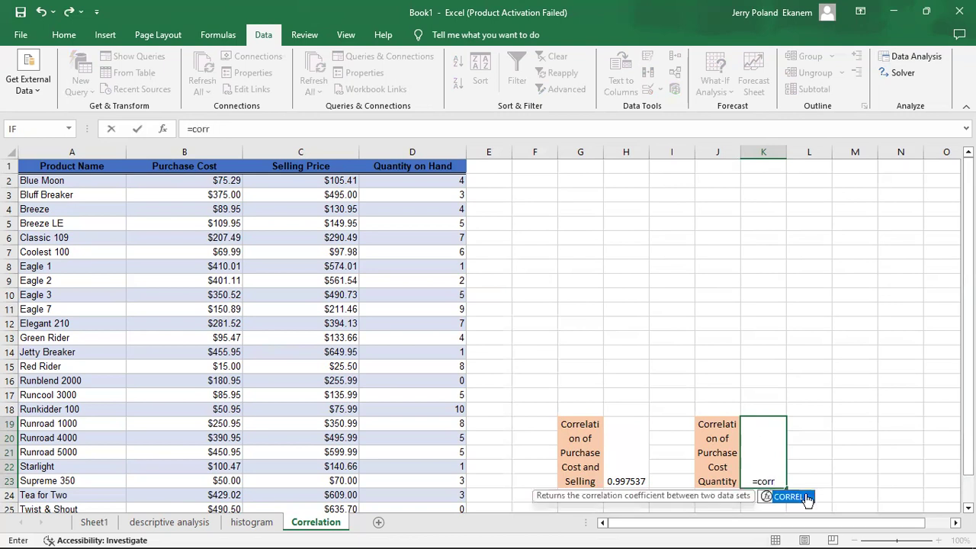
double_click(789, 497)
click(201, 180)
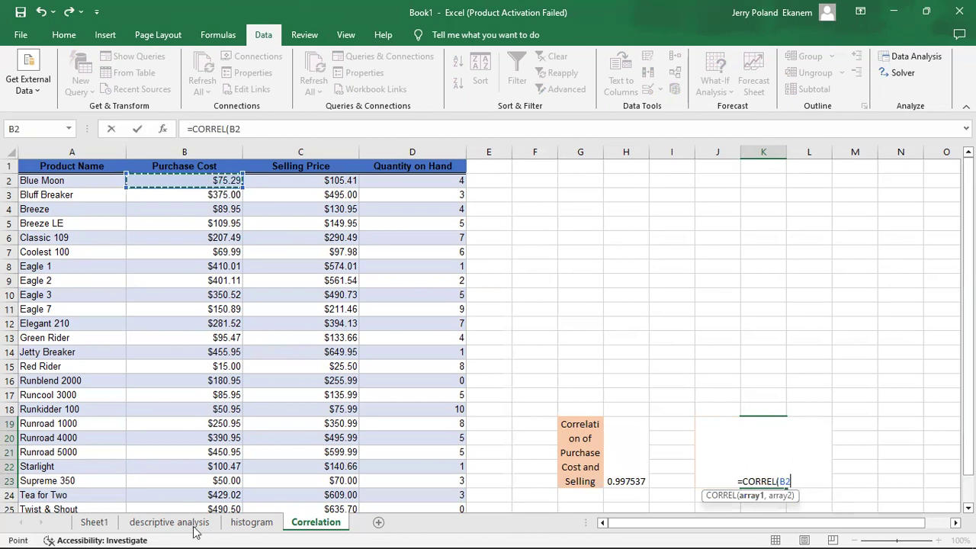
key(ctrl+shift+Down)
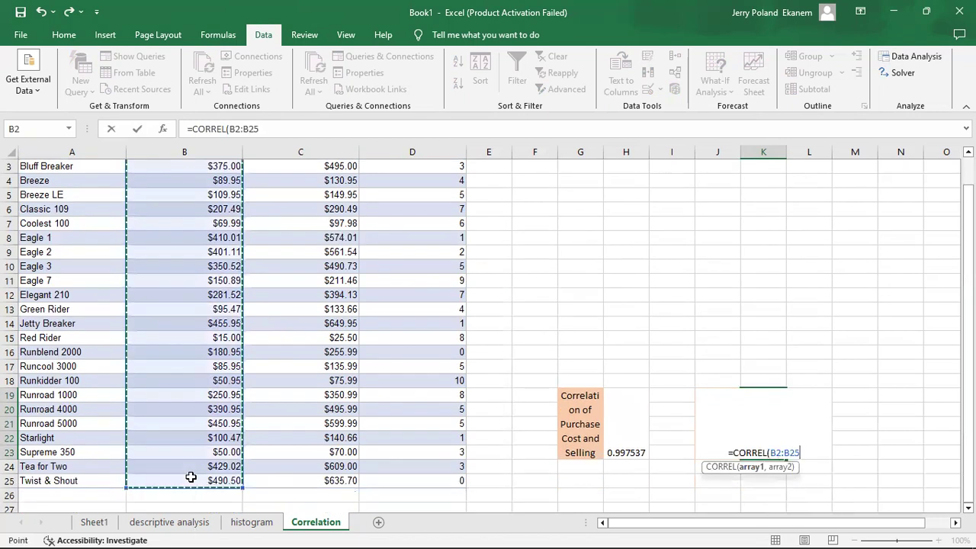
text(,)
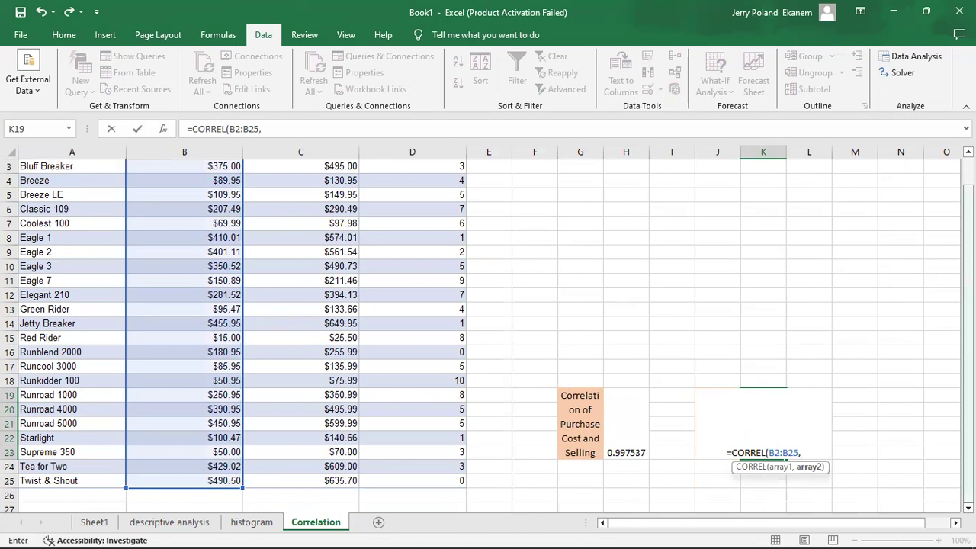
Complete the K19 formula with the Quantity on Hand values D2:D25 as the second array
scroll(420, 183, up, 1)
click(418, 179)
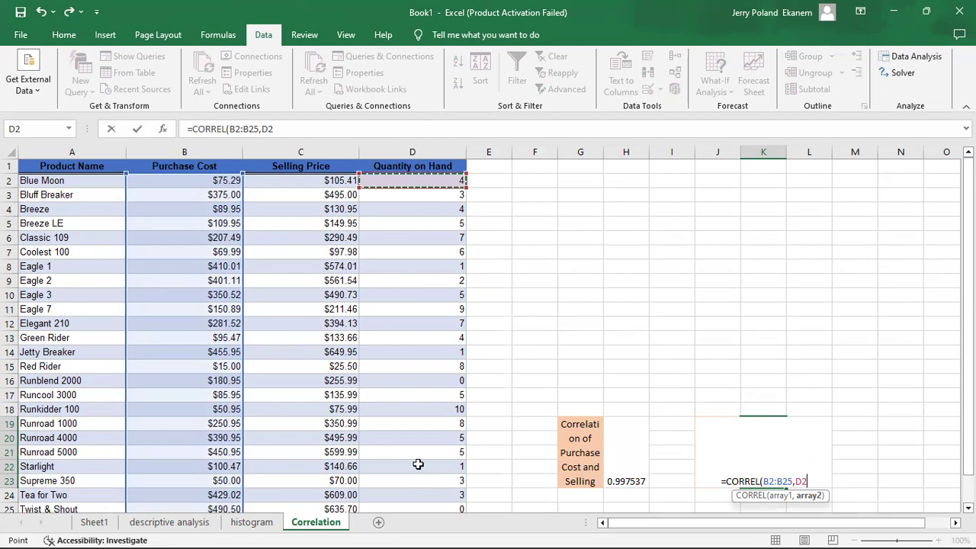
text(:D25))
key(Return)
click(749, 439)
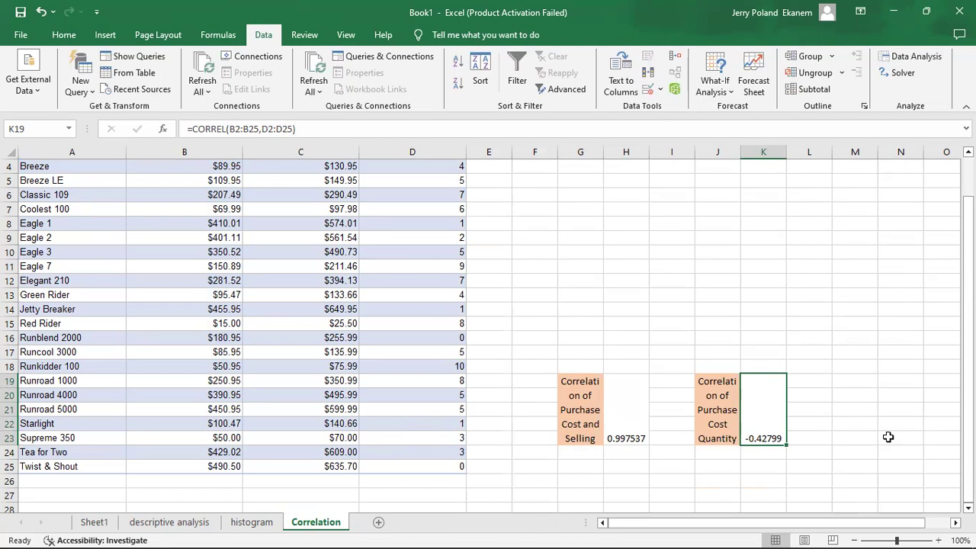
Start the Correlation analysis tool and set its input range to $B$1:$D$25, including the headings
scroll(234, 336, up, 1)
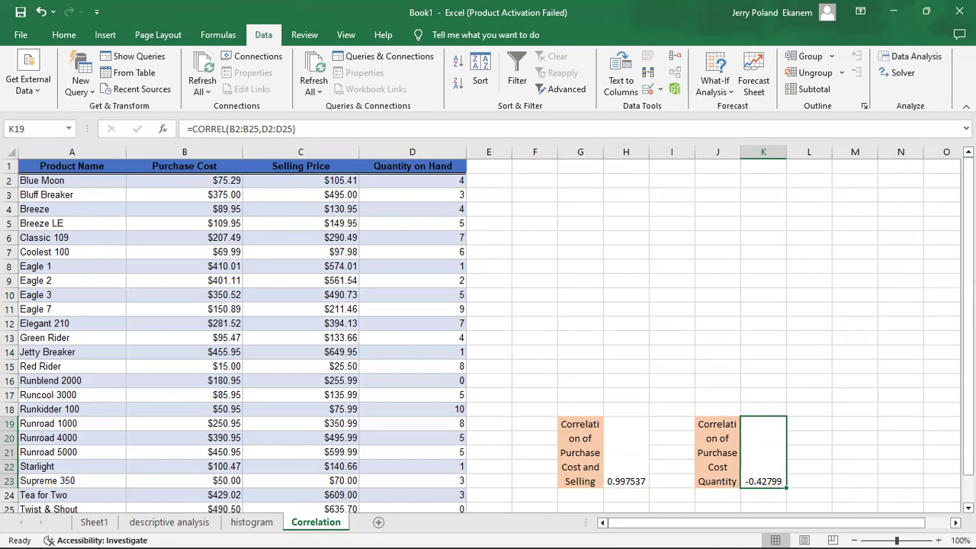
click(901, 61)
click(913, 58)
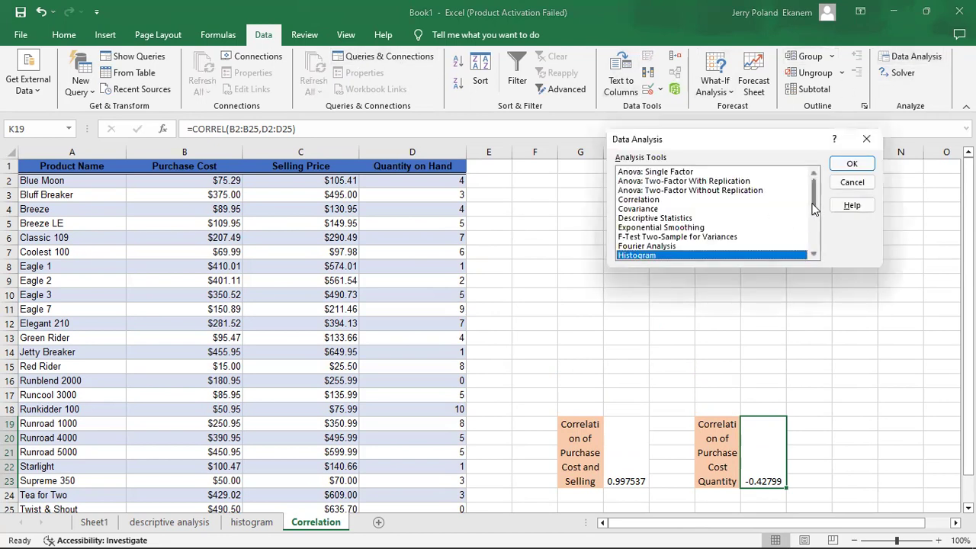
click(641, 200)
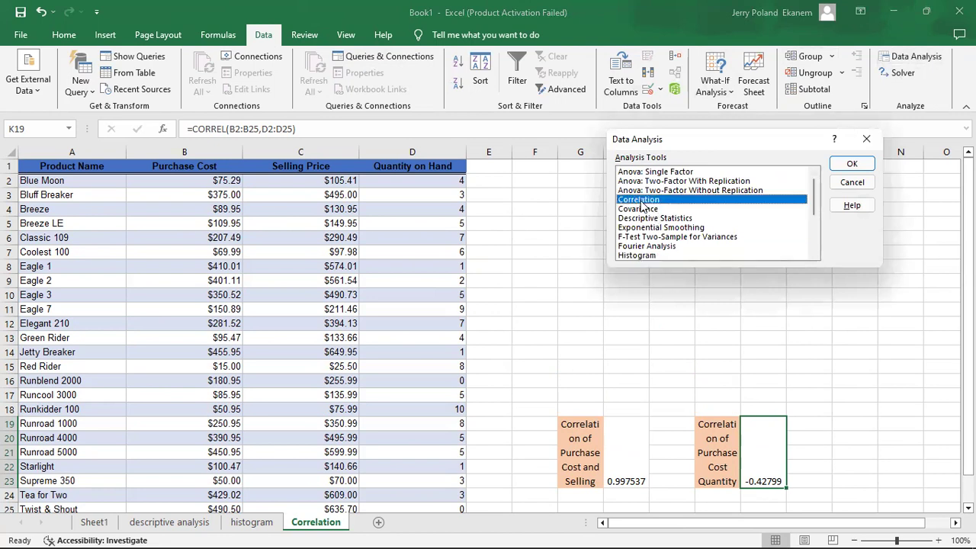
double_click(641, 201)
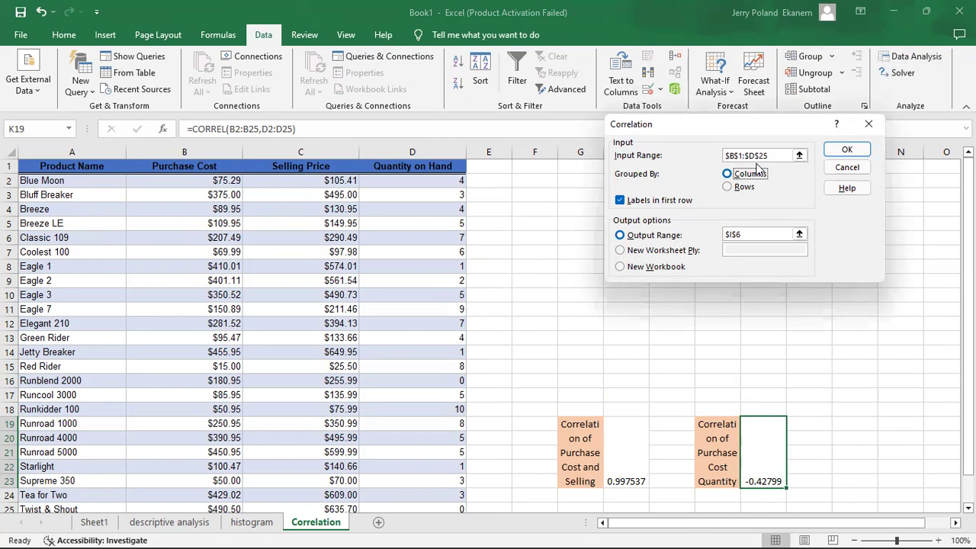
click(799, 155)
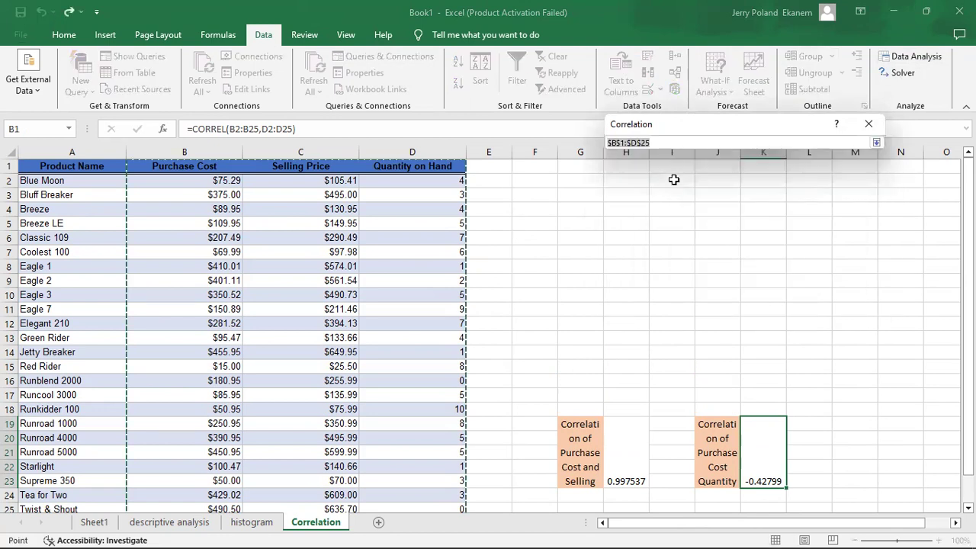
click(171, 166)
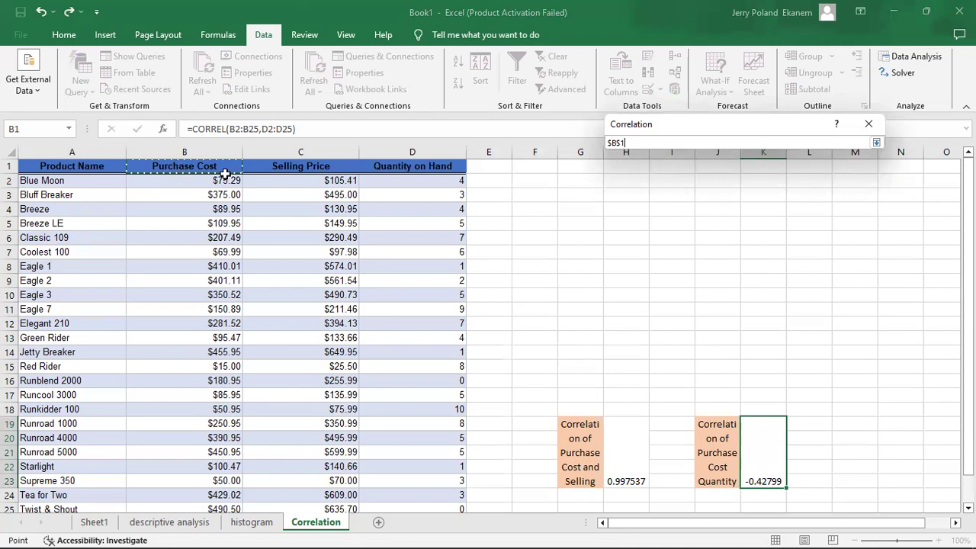
drag(440, 218, 405, 479)
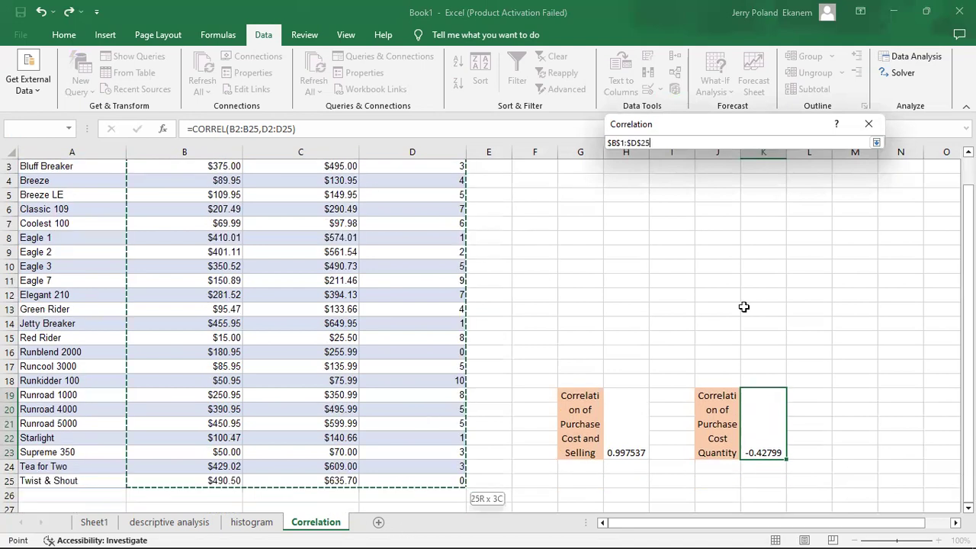
click(873, 126)
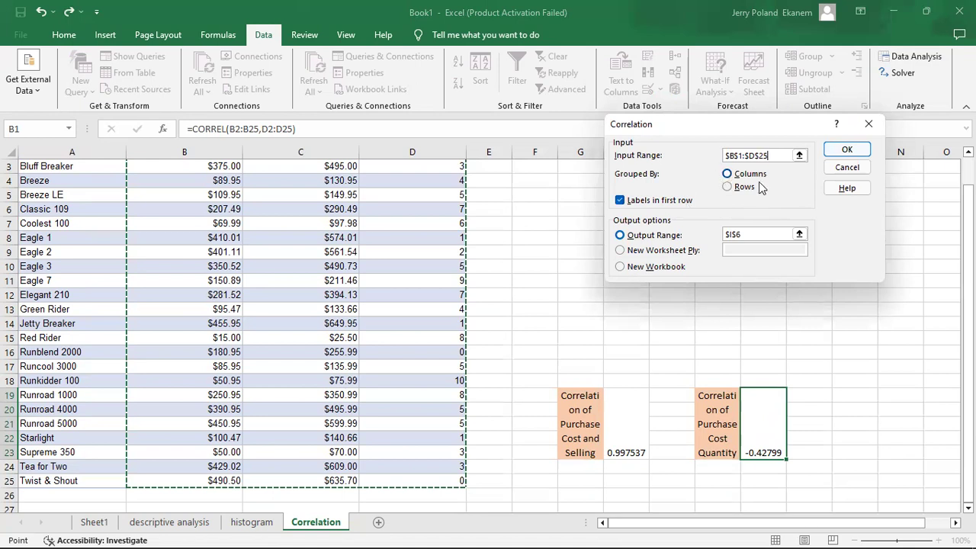
Set the output range to $G$3 and generate the correlation matrix, grouped by columns with labels in the first row
click(799, 235)
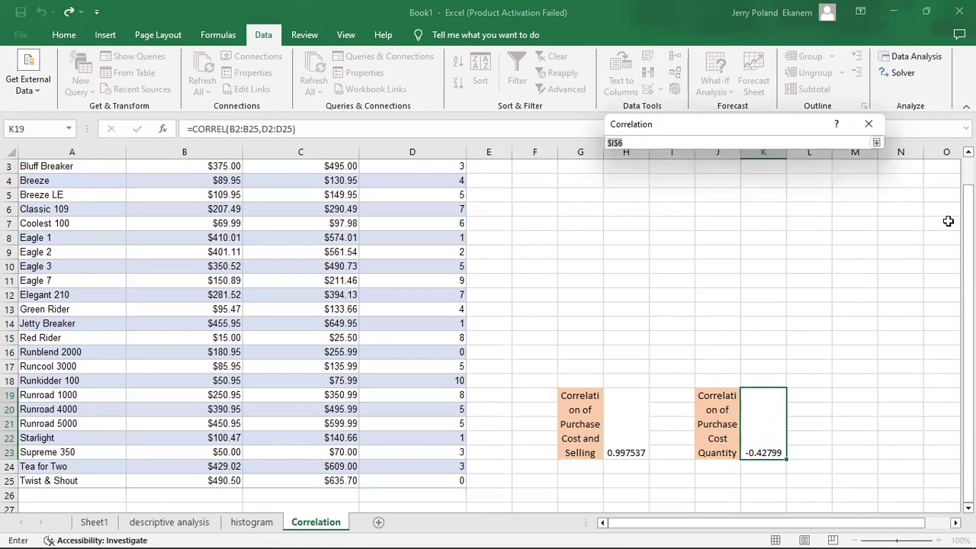
scroll(532, 203, up, 1)
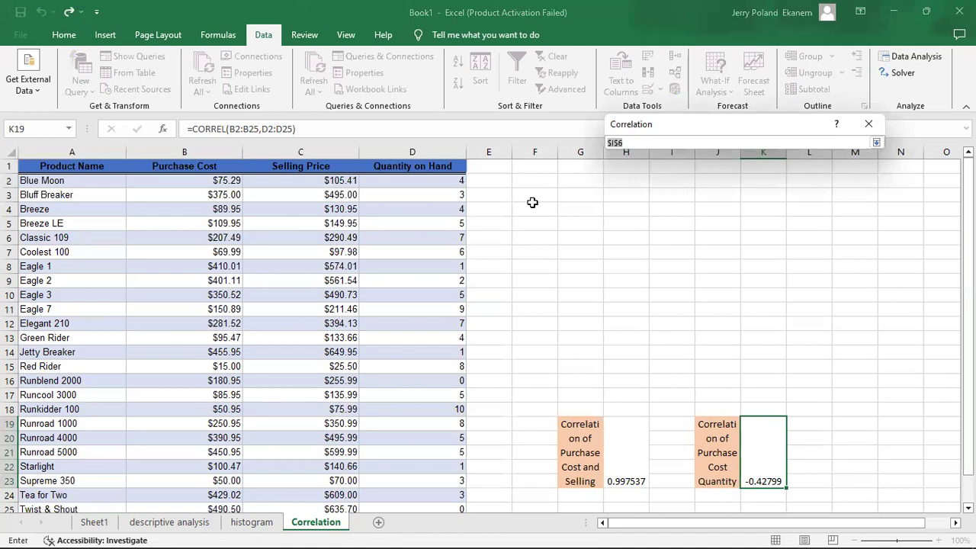
click(570, 195)
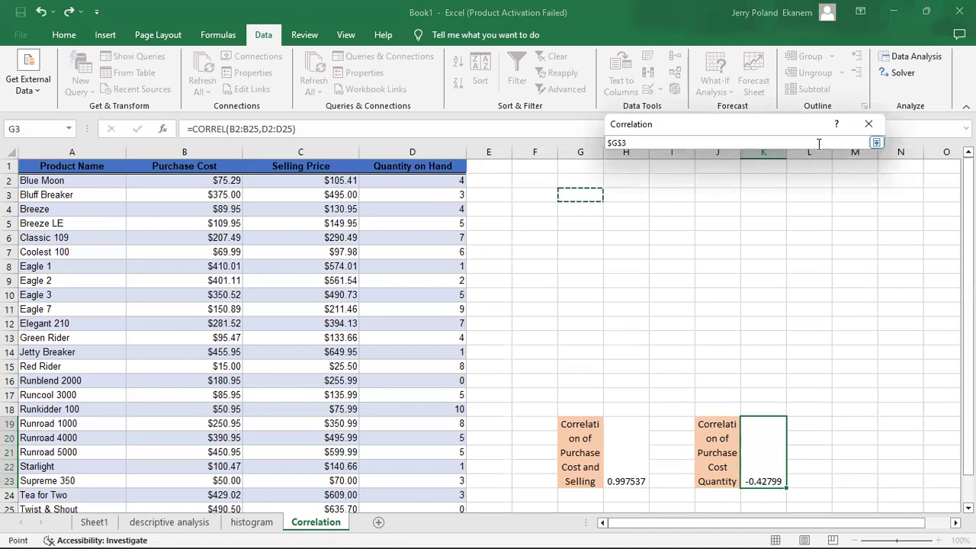
click(870, 128)
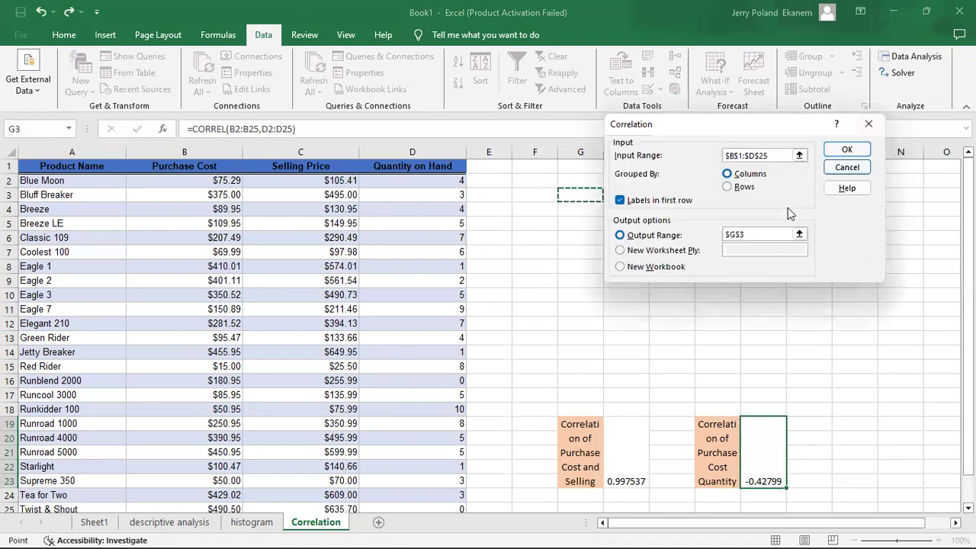
click(848, 148)
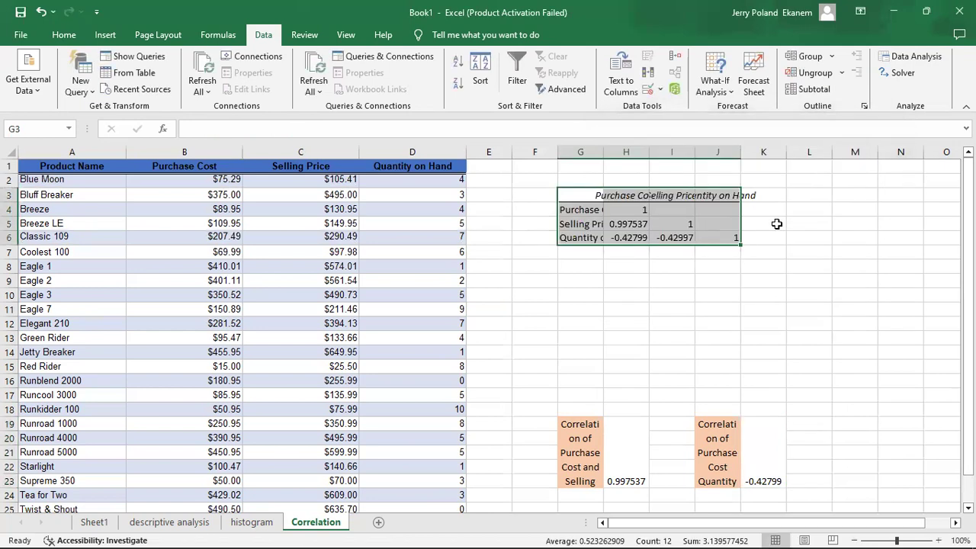
Widen columns G to J so the correlation matrix's headings and coefficients fit fully
drag(642, 152, 800, 148)
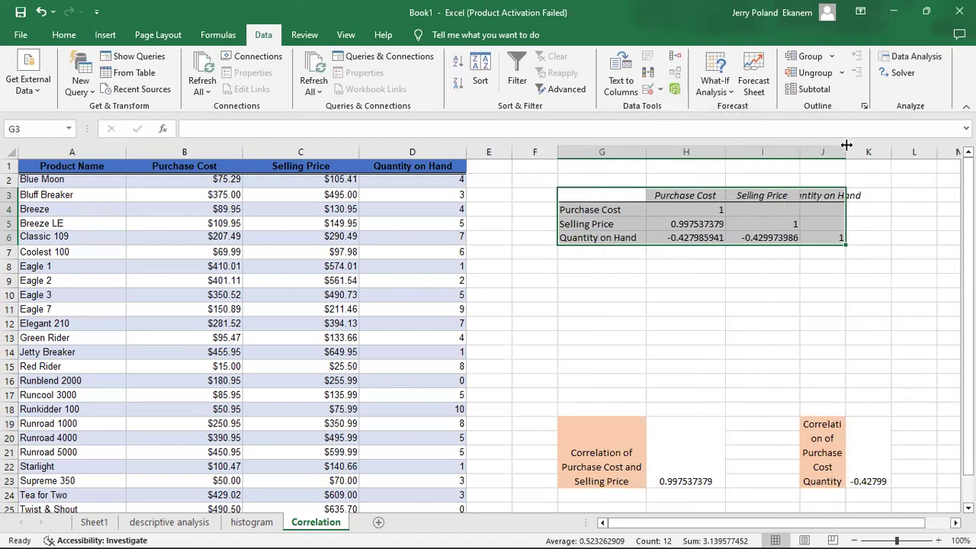
drag(845, 146, 889, 145)
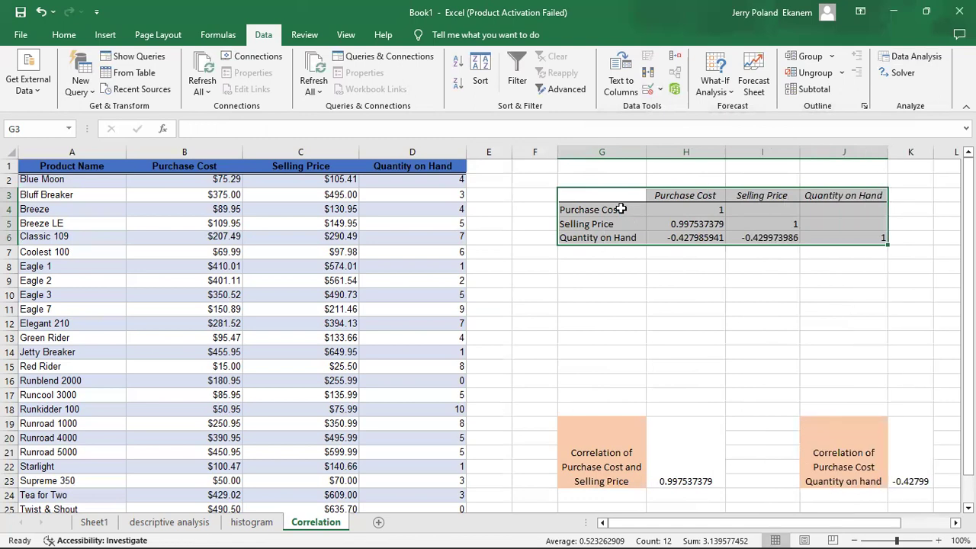
Examine the correlation matrix row by row and compare its Purchase Cost and Selling Price coefficient with the CORREL result in H19
click(619, 210)
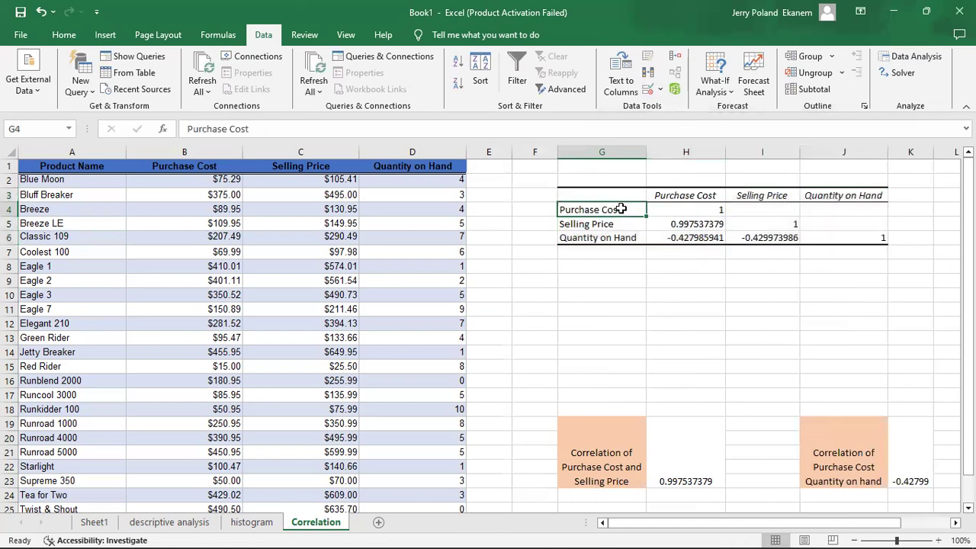
click(716, 212)
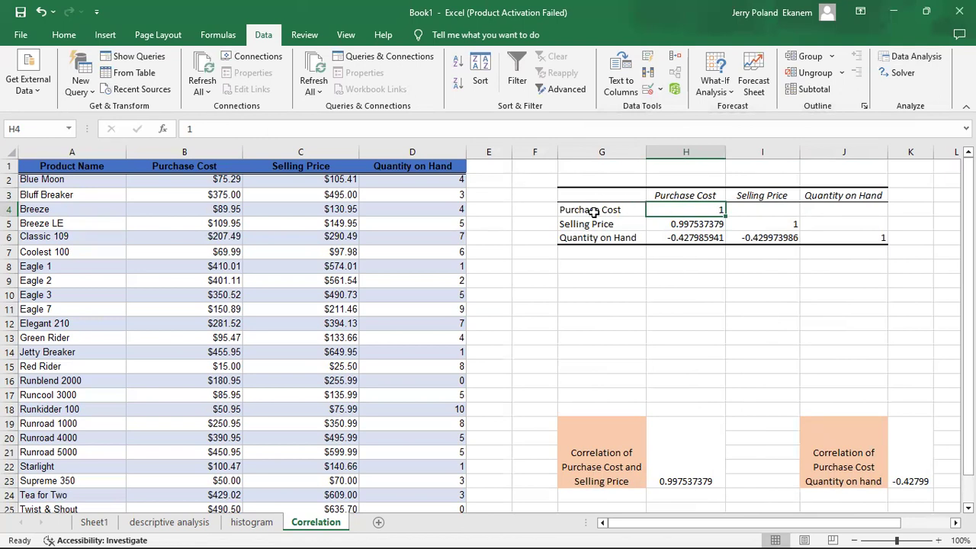
click(776, 207)
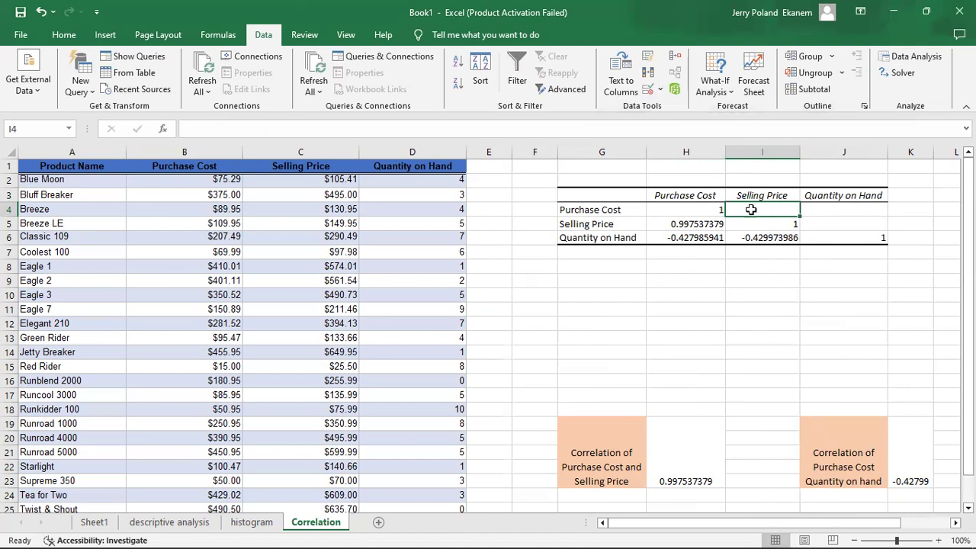
click(871, 207)
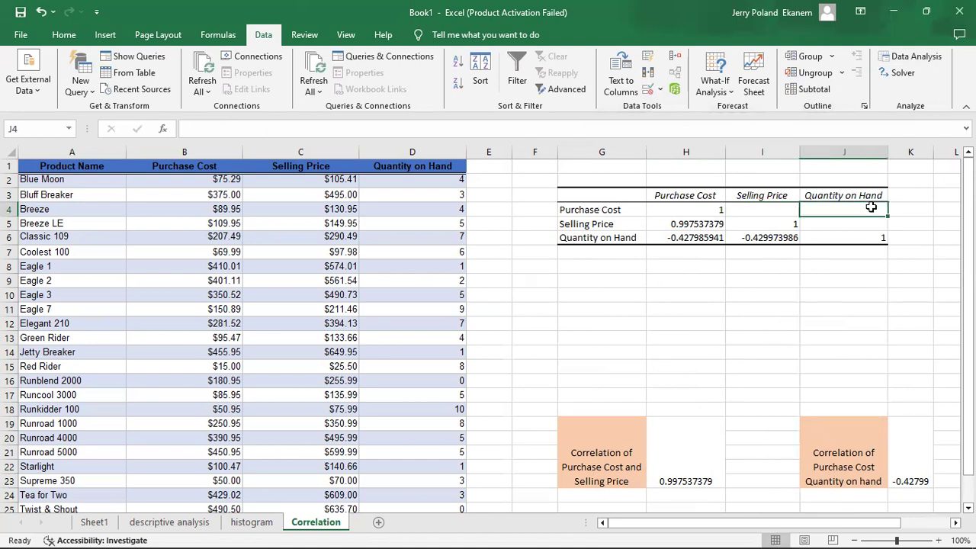
click(601, 223)
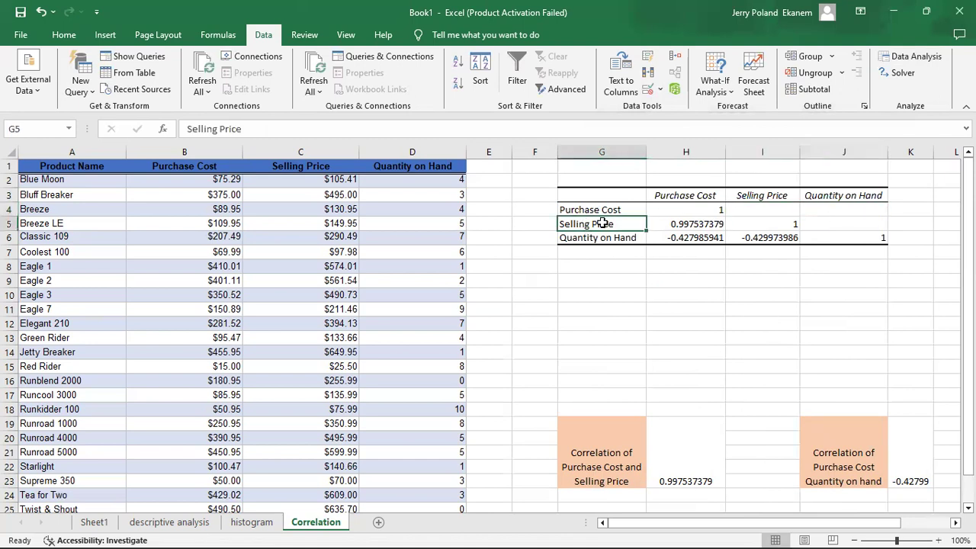
click(683, 222)
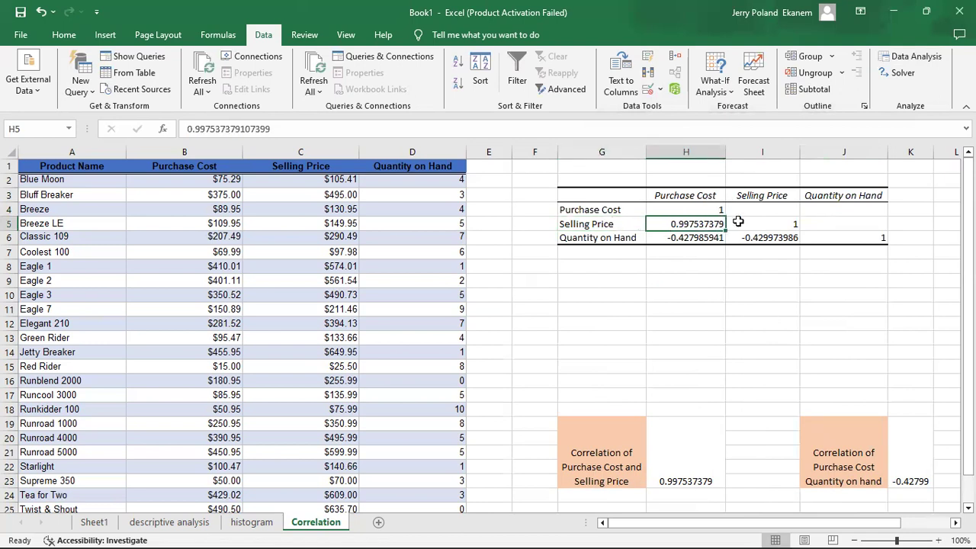
click(688, 464)
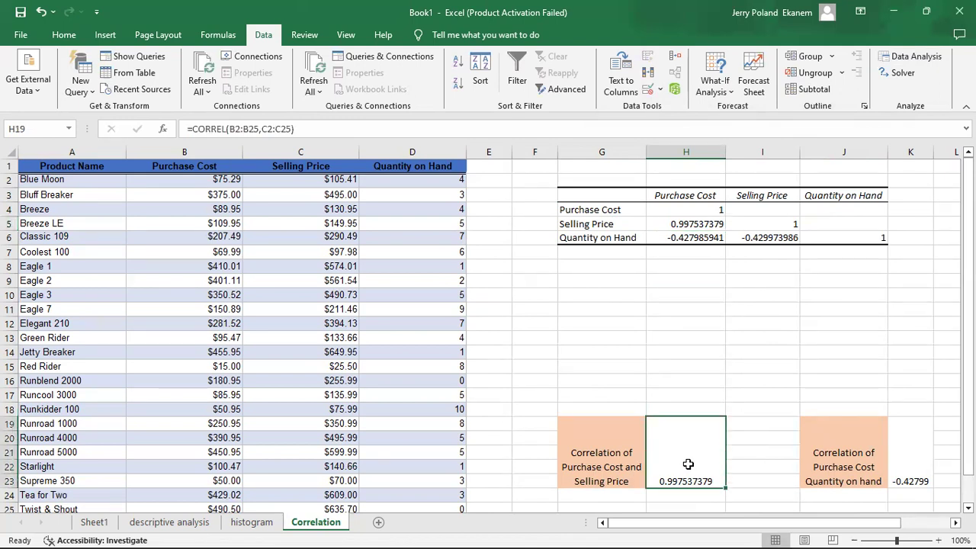
click(594, 223)
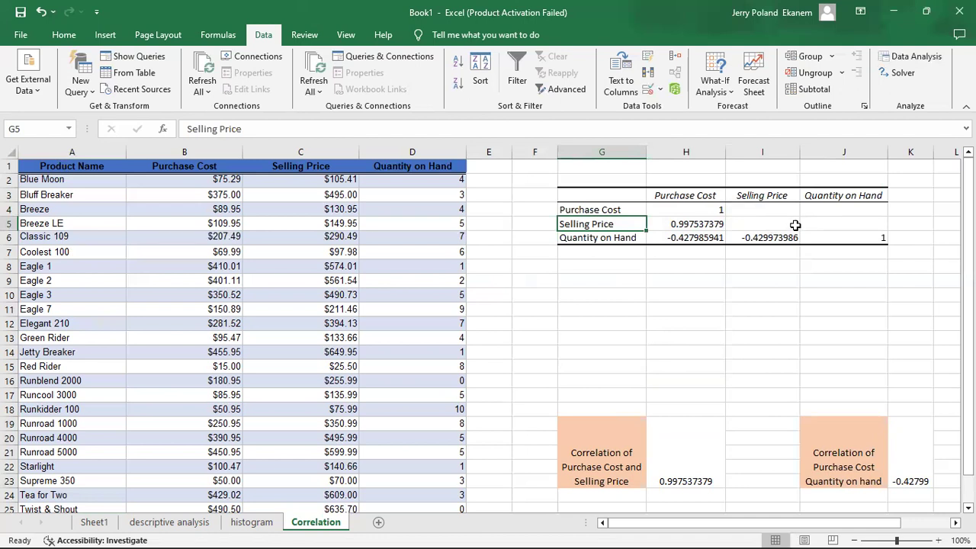
click(619, 236)
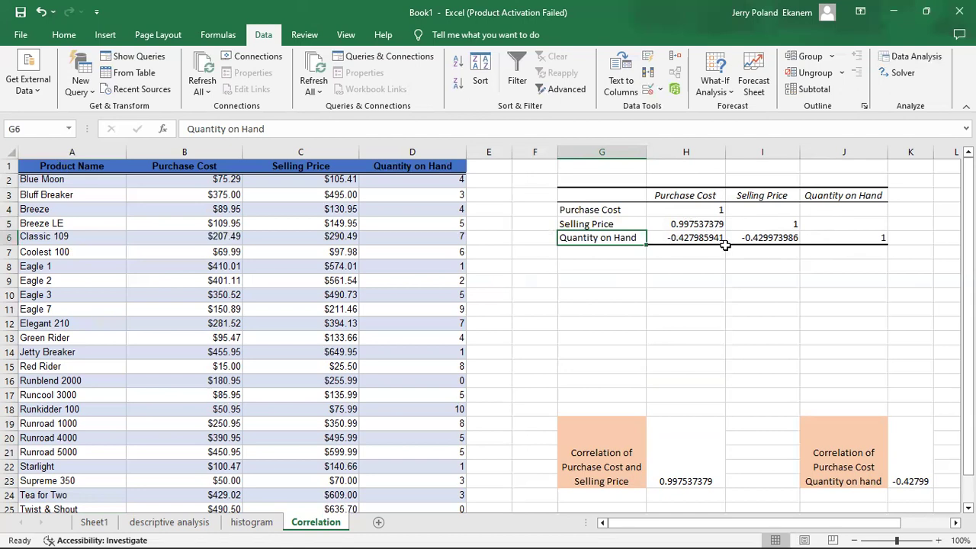
click(697, 238)
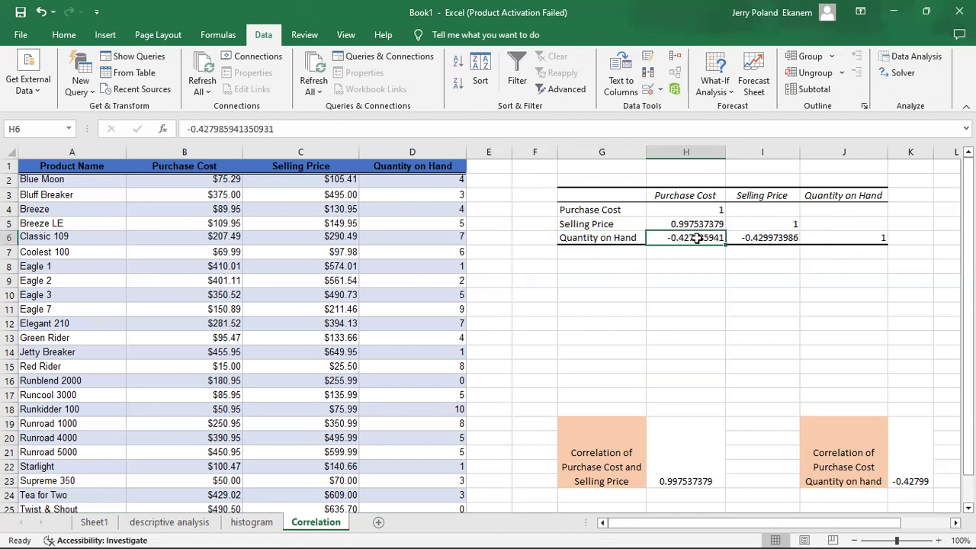
click(574, 236)
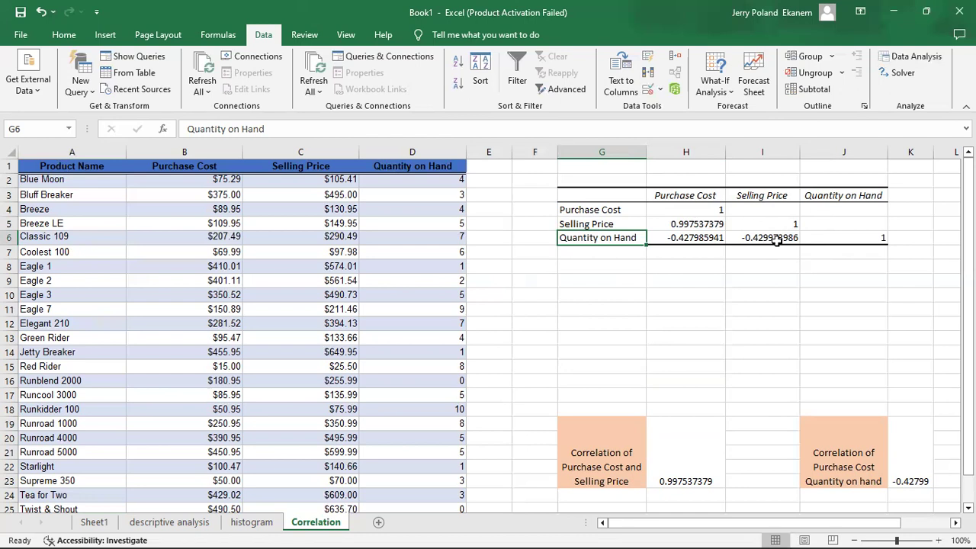
click(793, 238)
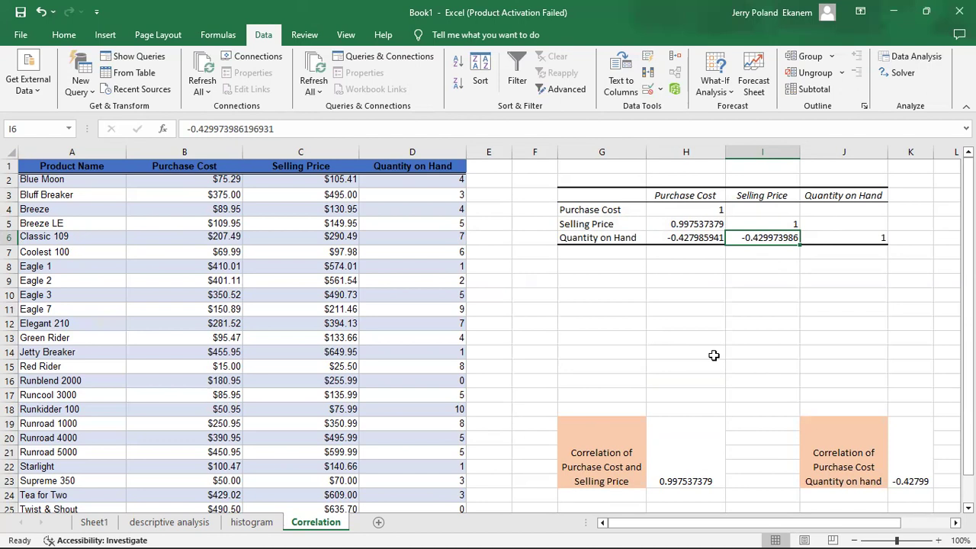
click(545, 362)
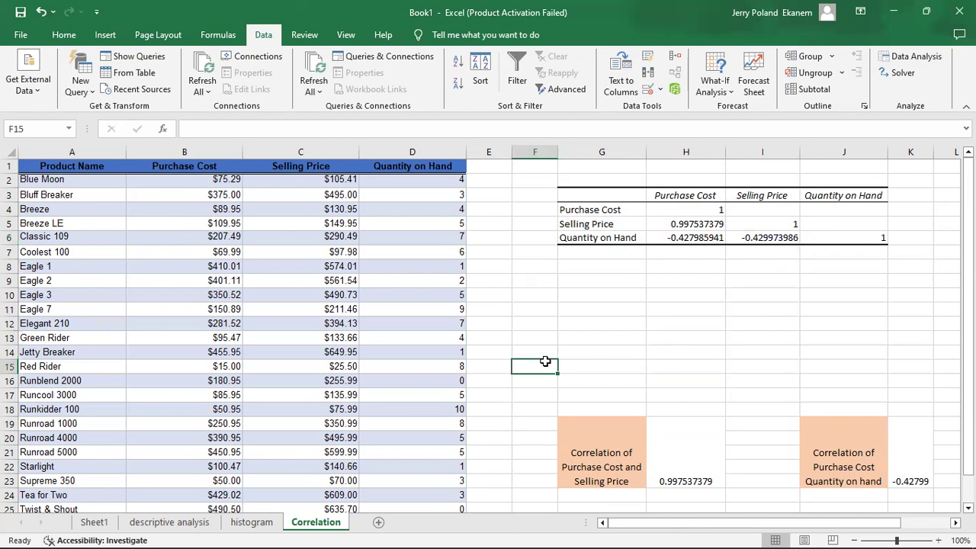